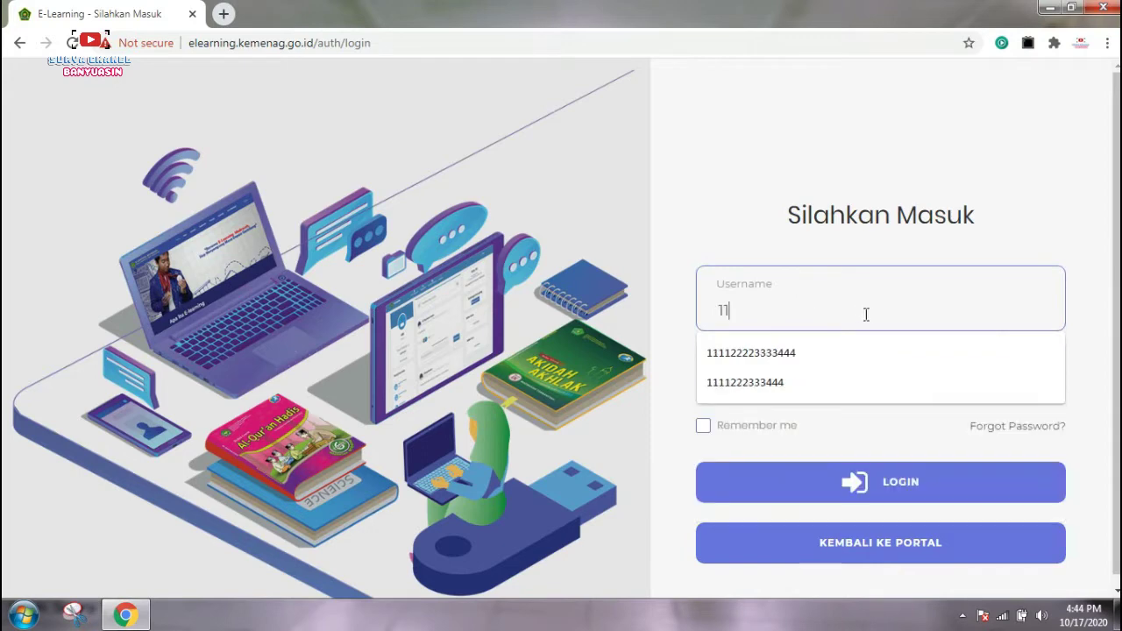
# Replace the wrongly filled username with the madrasah's saved username from the autocomplete list
pyautogui.click(819, 380)
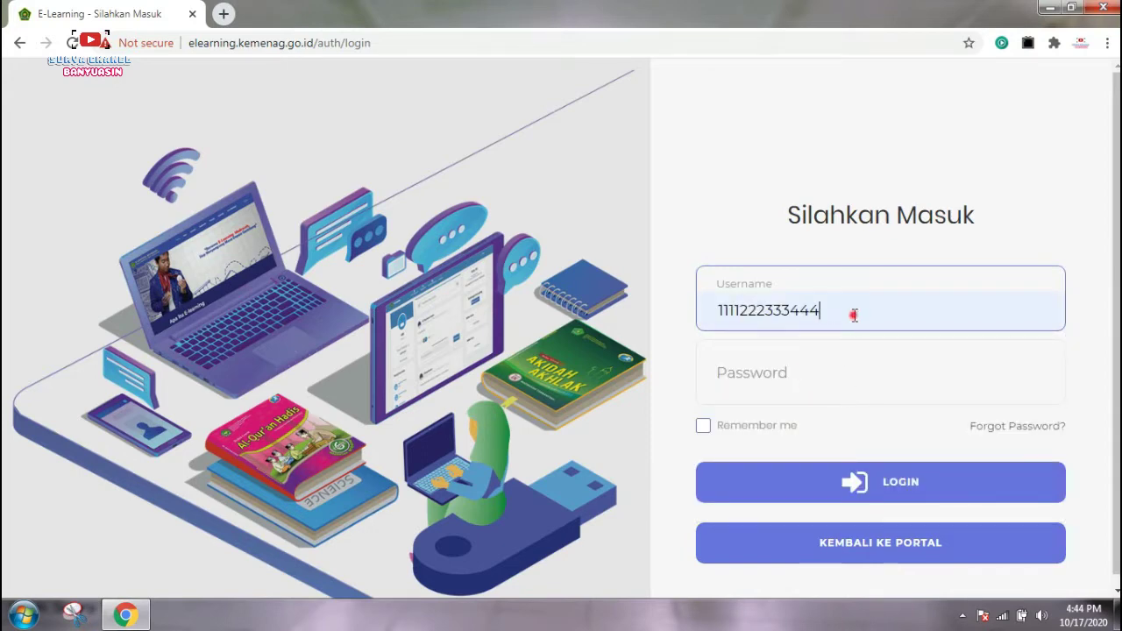
pyautogui.moveTo(852, 312); pyautogui.dragTo(641, 316)
pyautogui.press('BackSpace')
pyautogui.click(781, 314)
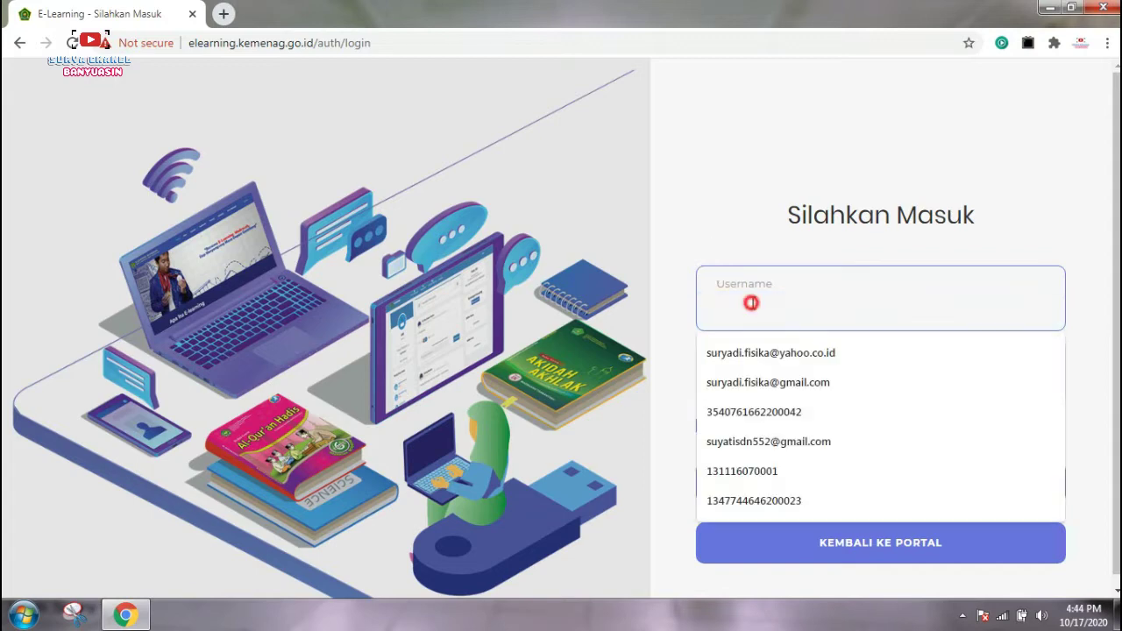
pyautogui.click(798, 478)
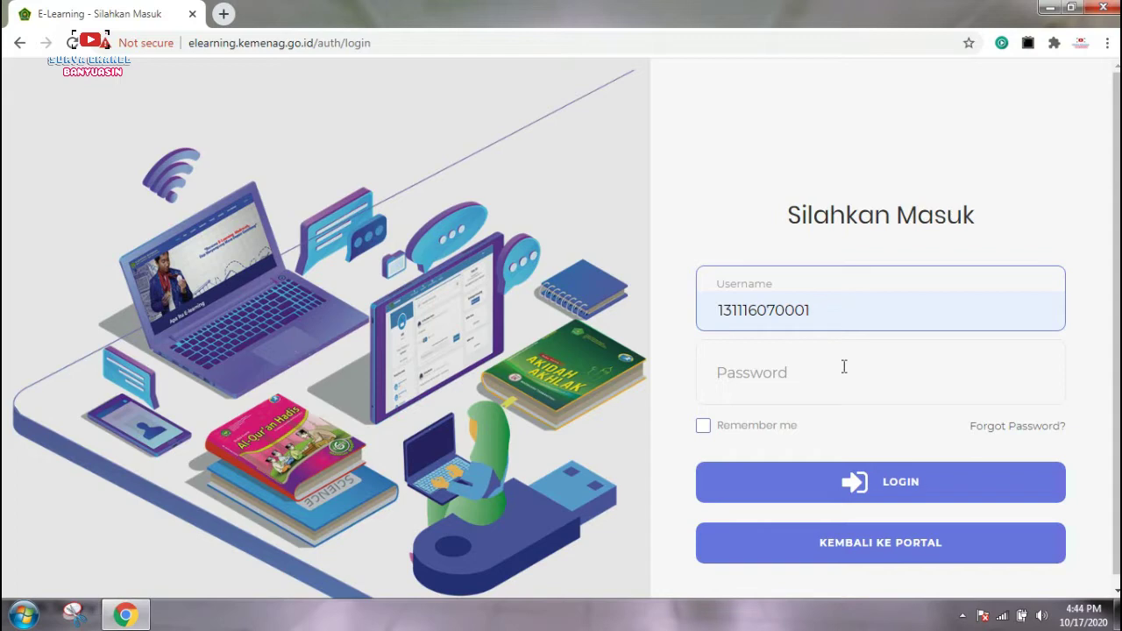
# Enter the account password and submit the login form
pyautogui.click(841, 366)
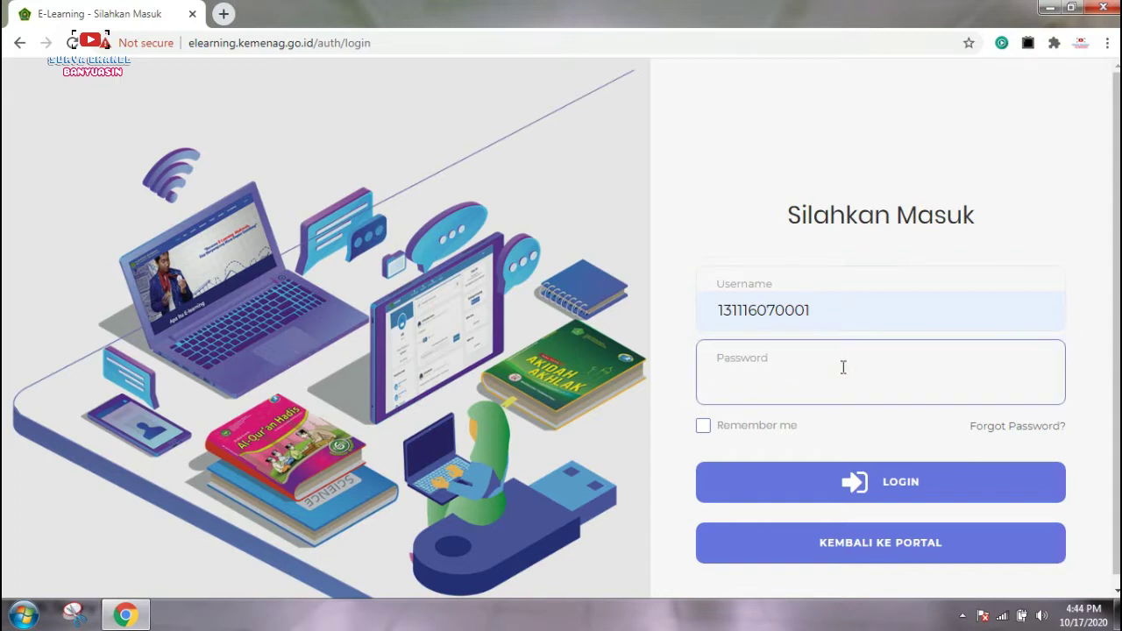
pyautogui.click(801, 484)
# Acknowledge the Authentication Berhasil dialog and read through the Dashboard announcements about version 2.0.0
pyautogui.click(585, 410)
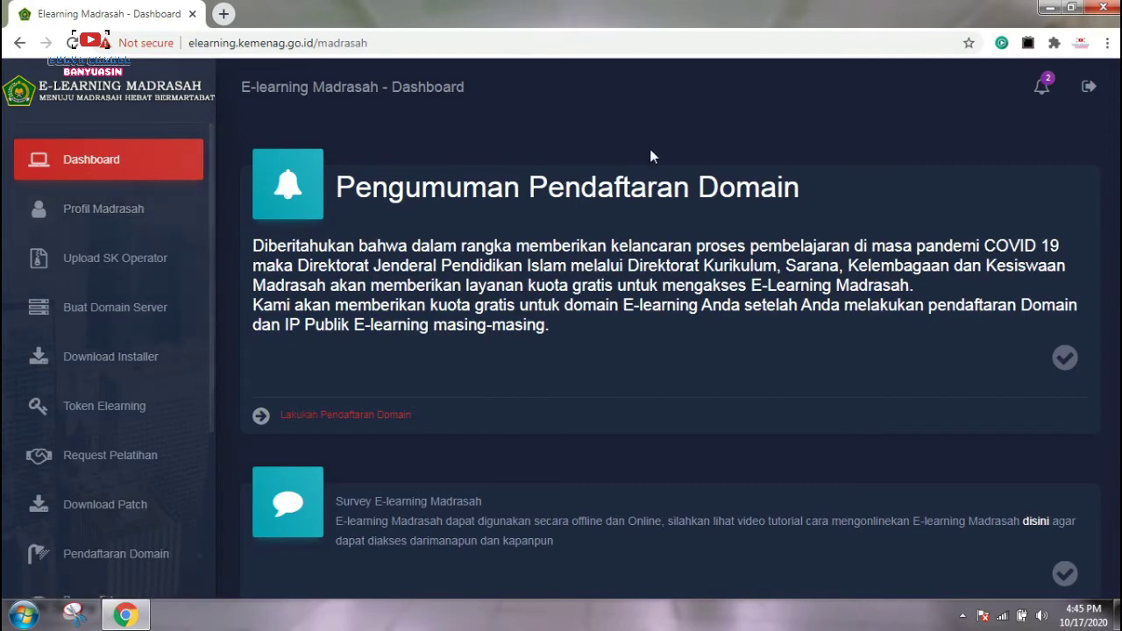
pyautogui.scroll(-1, 628, 207)
pyautogui.scroll(-4, 618, 228)
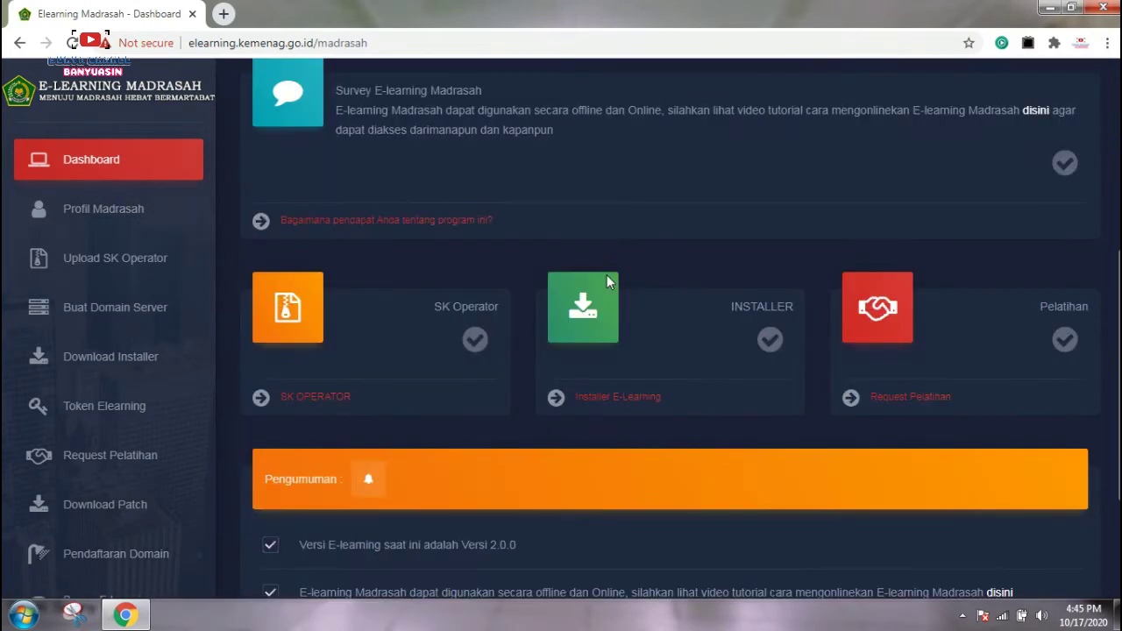
pyautogui.scroll(-1, 606, 281)
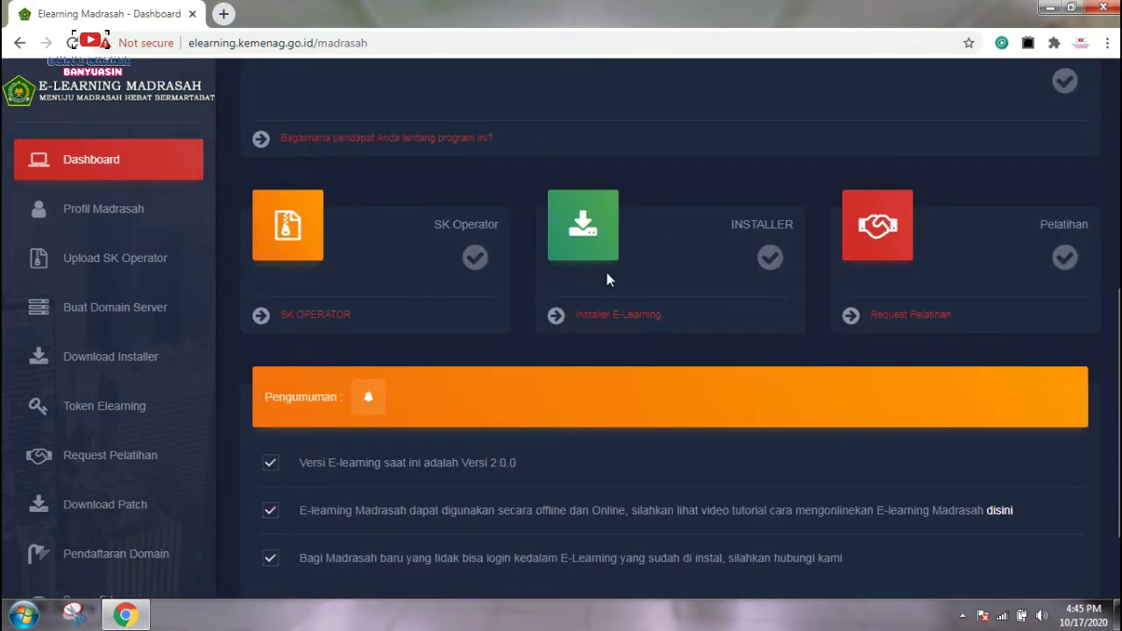
pyautogui.scroll(-2, 606, 279)
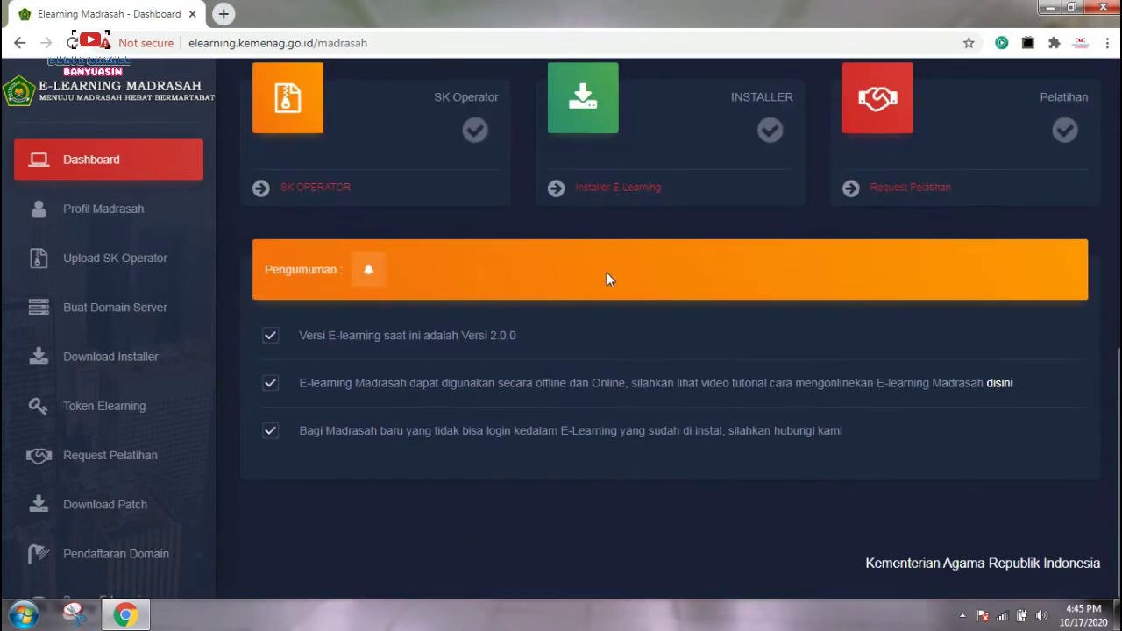
pyautogui.scroll(5, 606, 278)
pyautogui.scroll(3, 607, 278)
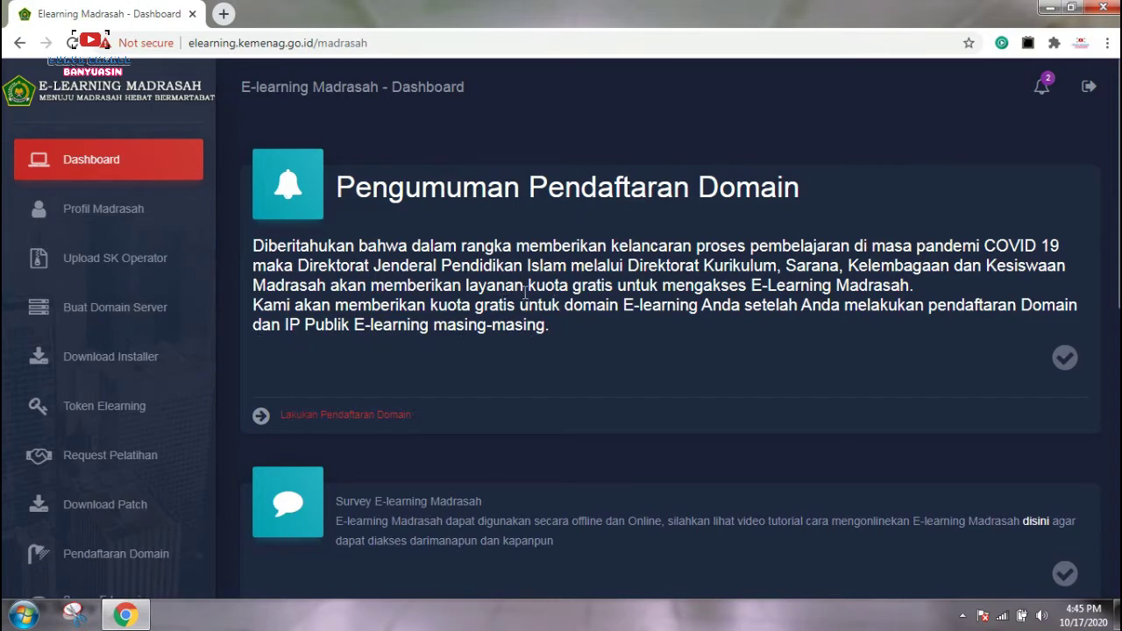
pyautogui.scroll(-1, 363, 343)
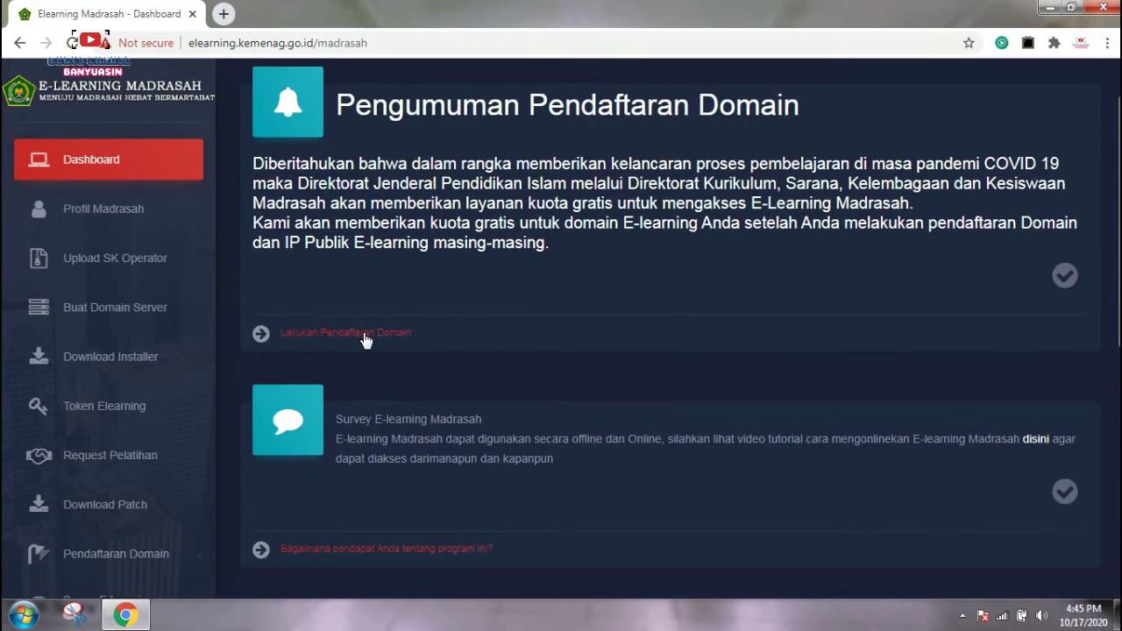
pyautogui.scroll(-1, 378, 408)
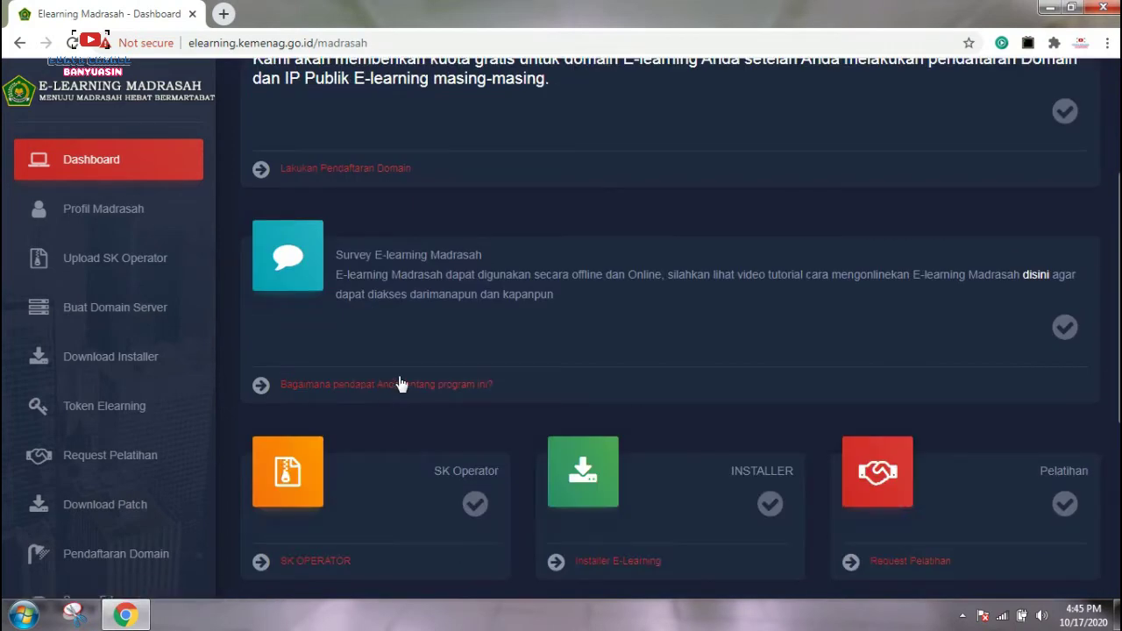
pyautogui.scroll(-2, 526, 499)
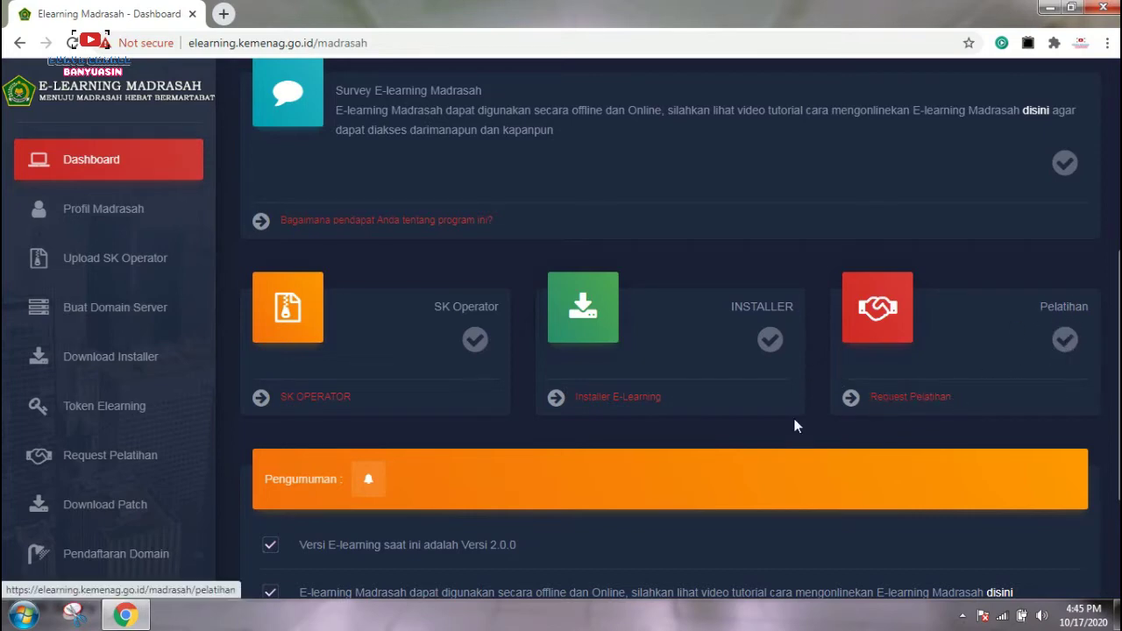
pyautogui.scroll(-2, 789, 425)
pyautogui.scroll(1, 762, 418)
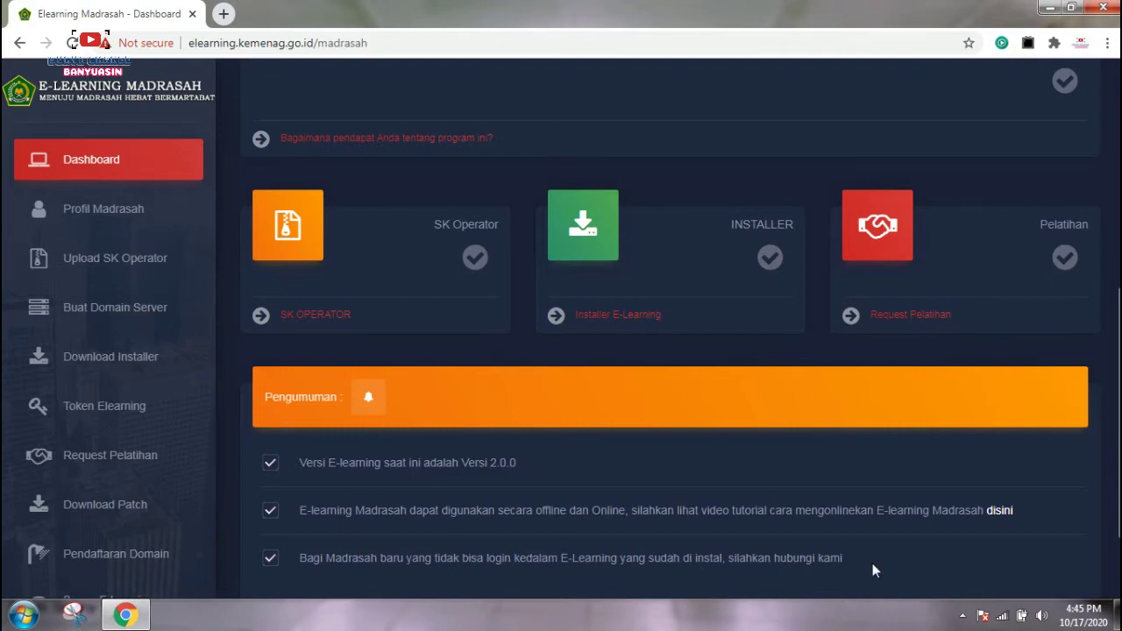
# View Profil Madrasah, then Upload SK Operator, which shows the SK is already verified
pyautogui.click(129, 214)
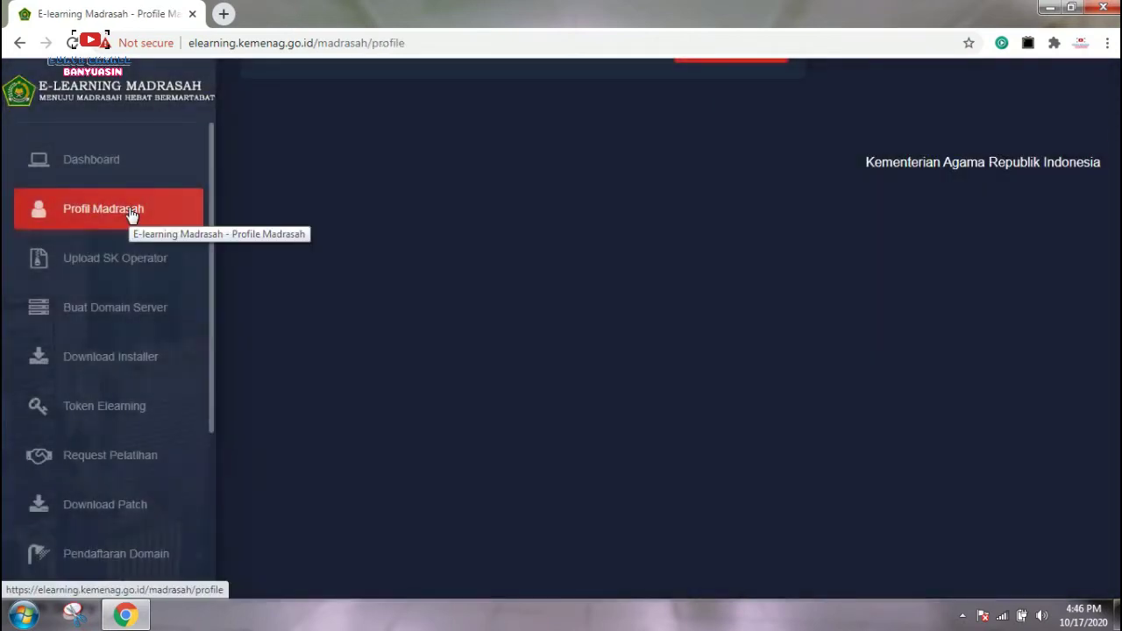
pyautogui.scroll(5, 494, 206)
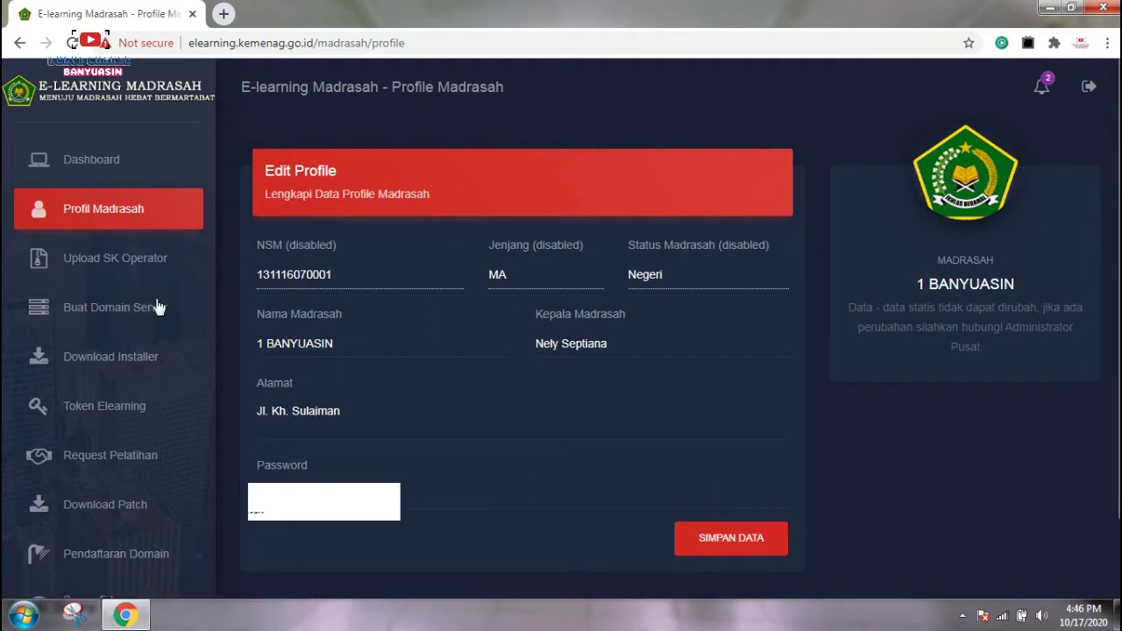
pyautogui.click(132, 262)
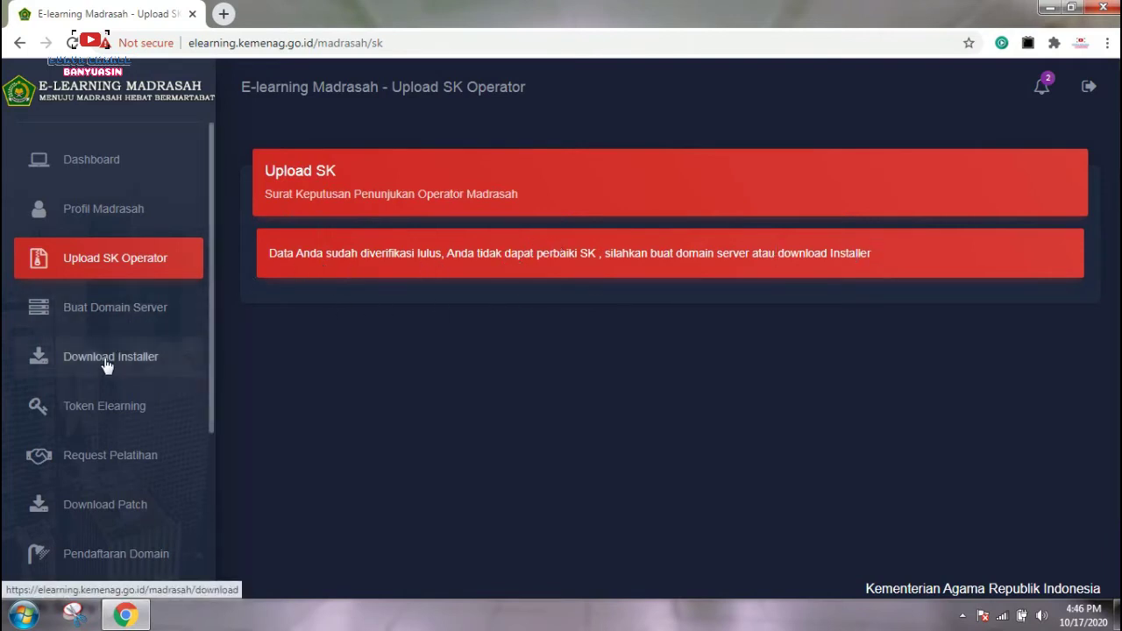
pyautogui.scroll(-1, 105, 364)
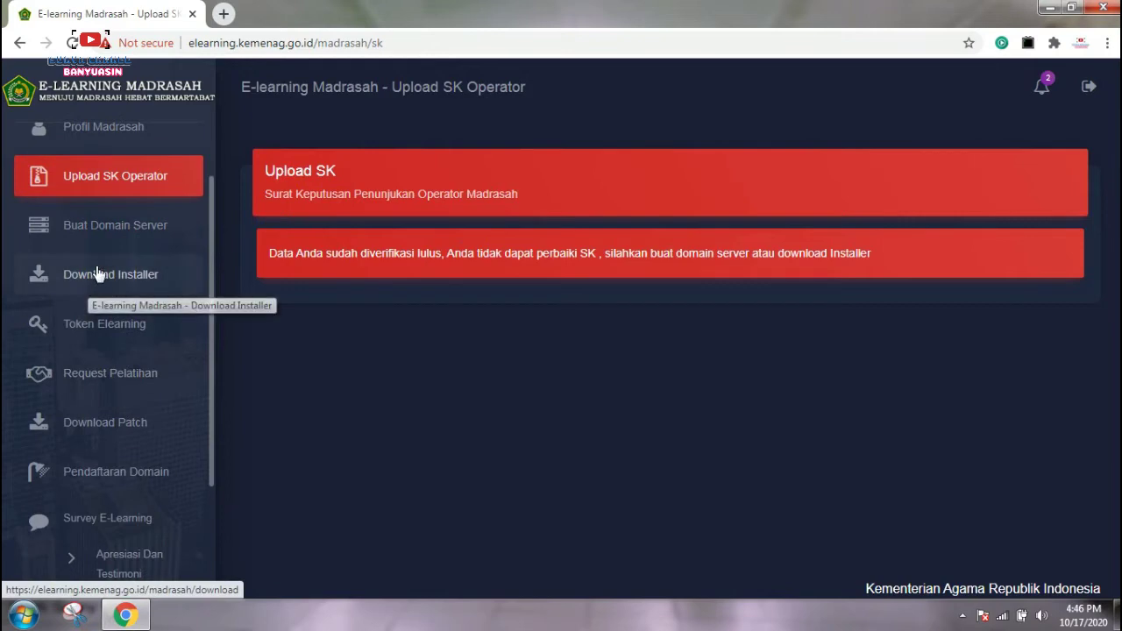
# Open Buat Domain Server and leave the domain field empty, dismissing the autofill suggestion
pyautogui.click(103, 227)
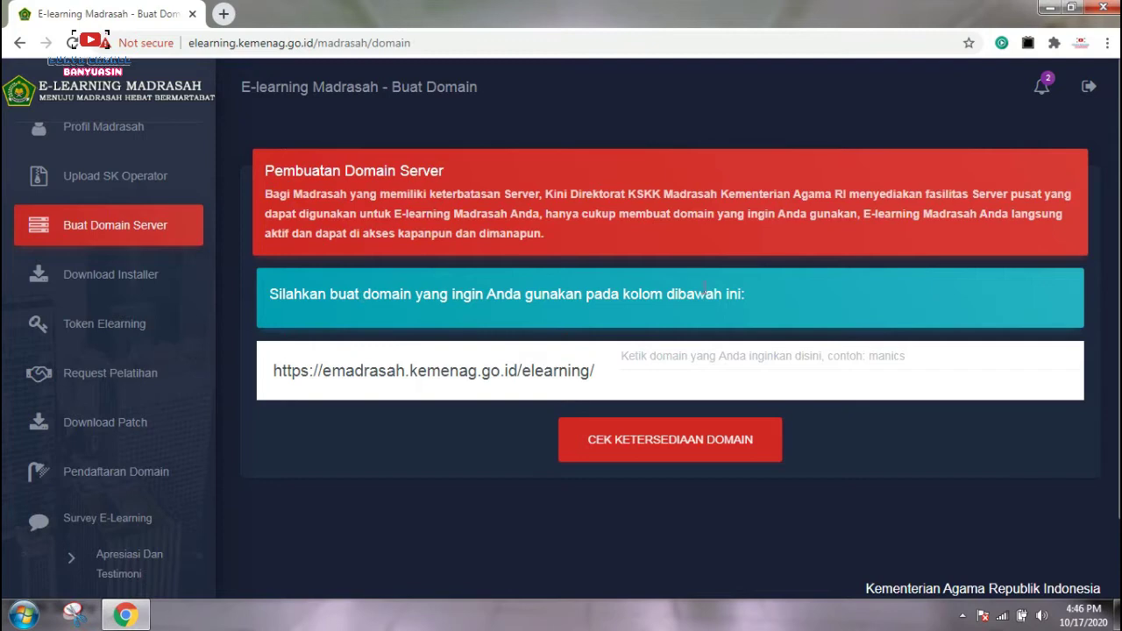
pyautogui.click(648, 356)
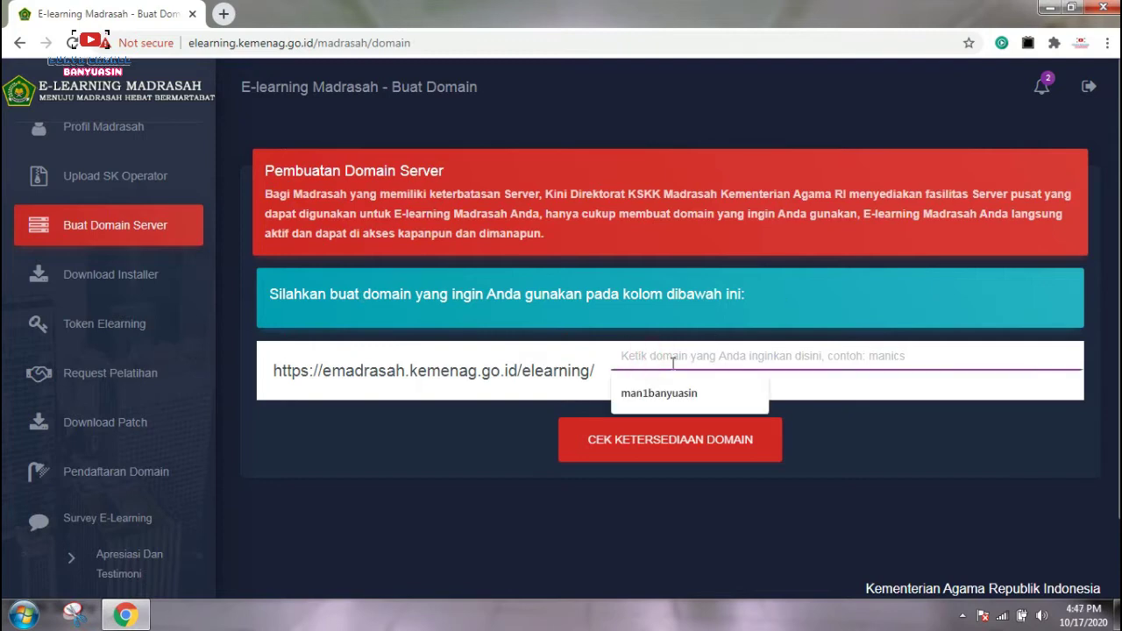
pyautogui.click(895, 359)
pyautogui.click(504, 444)
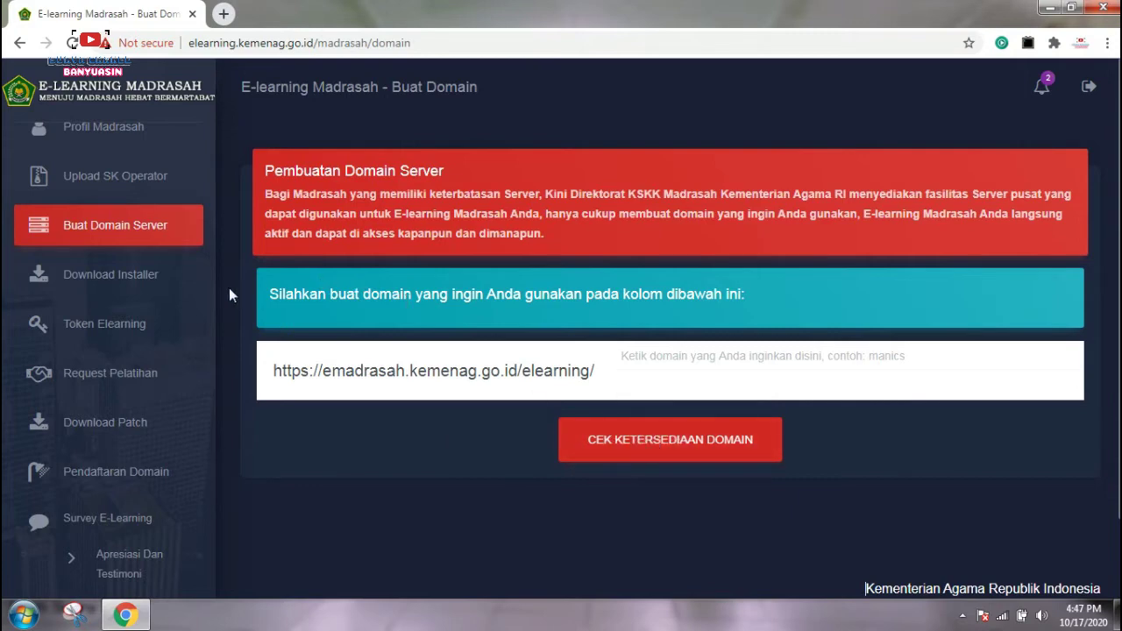
# Look over the Download Installer page, then go to Download Patch
pyautogui.click(85, 290)
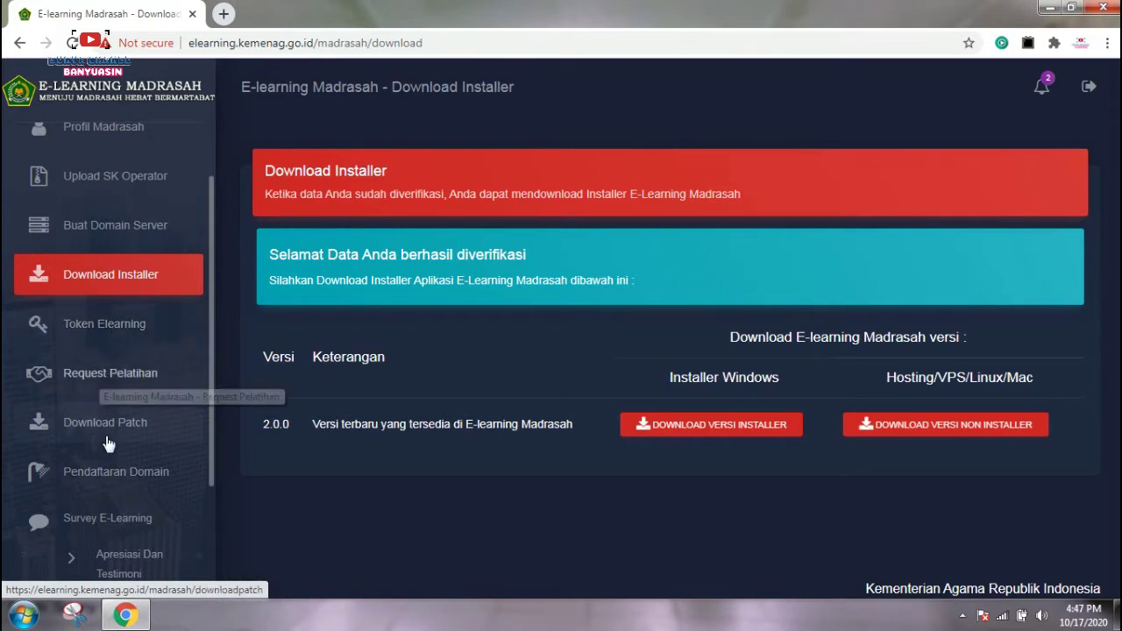
pyautogui.scroll(-1, 114, 427)
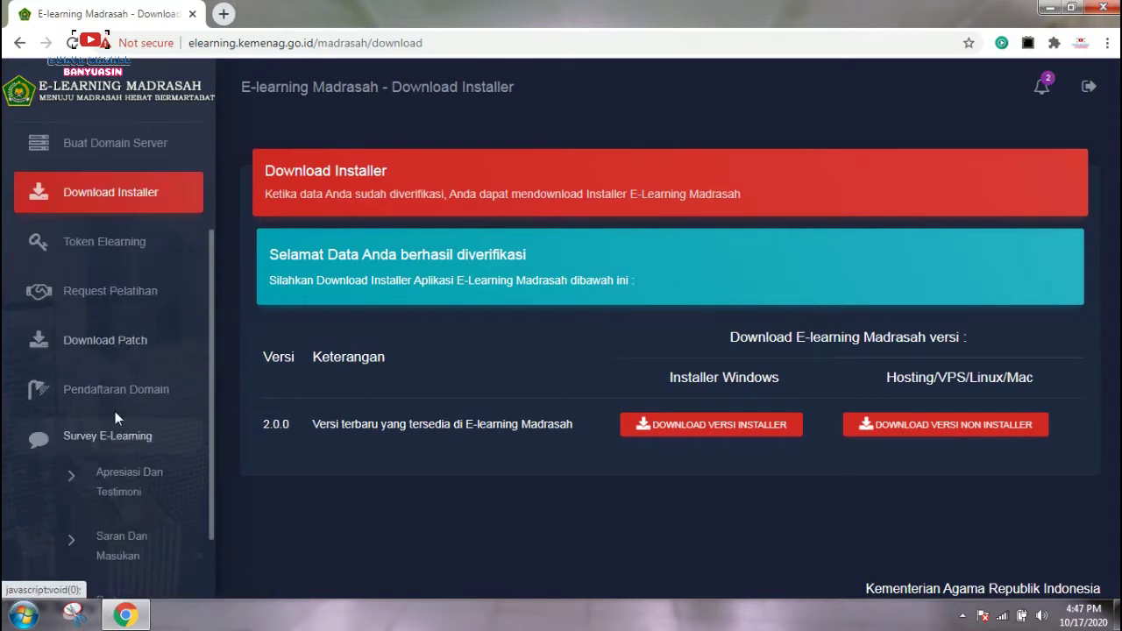
pyautogui.click(102, 344)
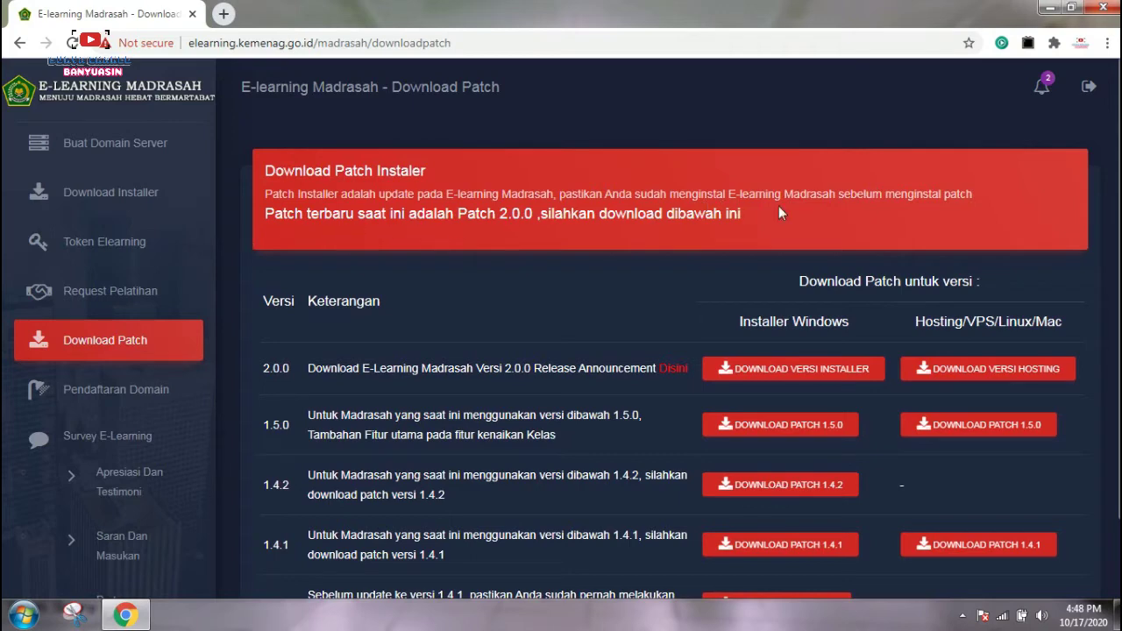
# Scroll through the patch table covering versions 2.0.0 down to 1.2
pyautogui.scroll(-2, 778, 213)
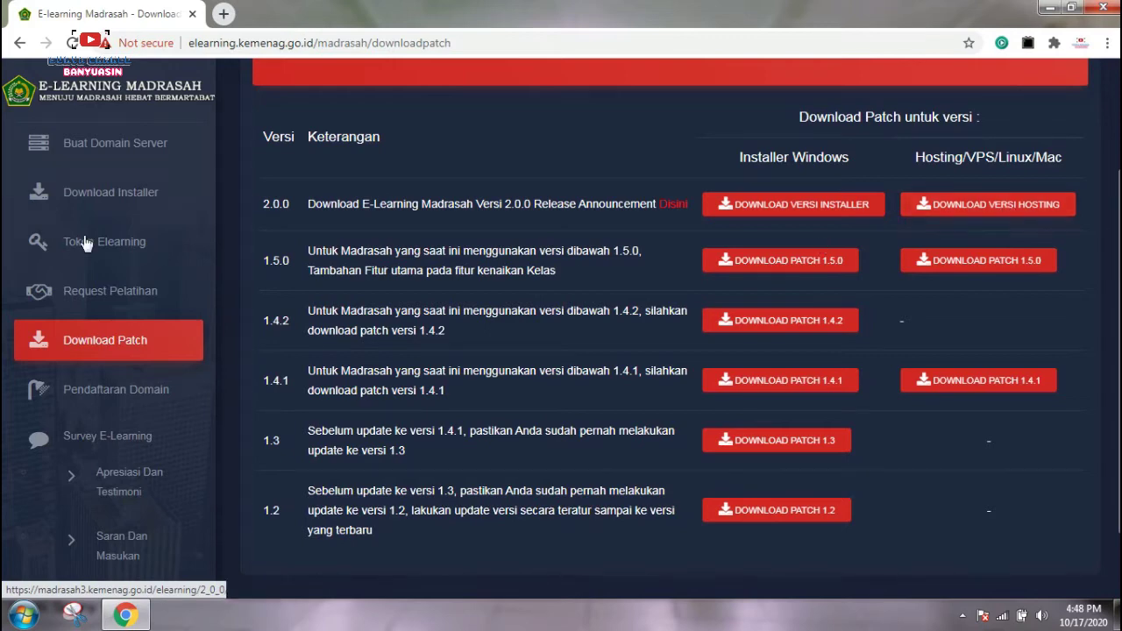
pyautogui.scroll(2, 105, 208)
pyautogui.scroll(-3, 75, 499)
pyautogui.scroll(2, 76, 491)
pyautogui.scroll(1, 96, 274)
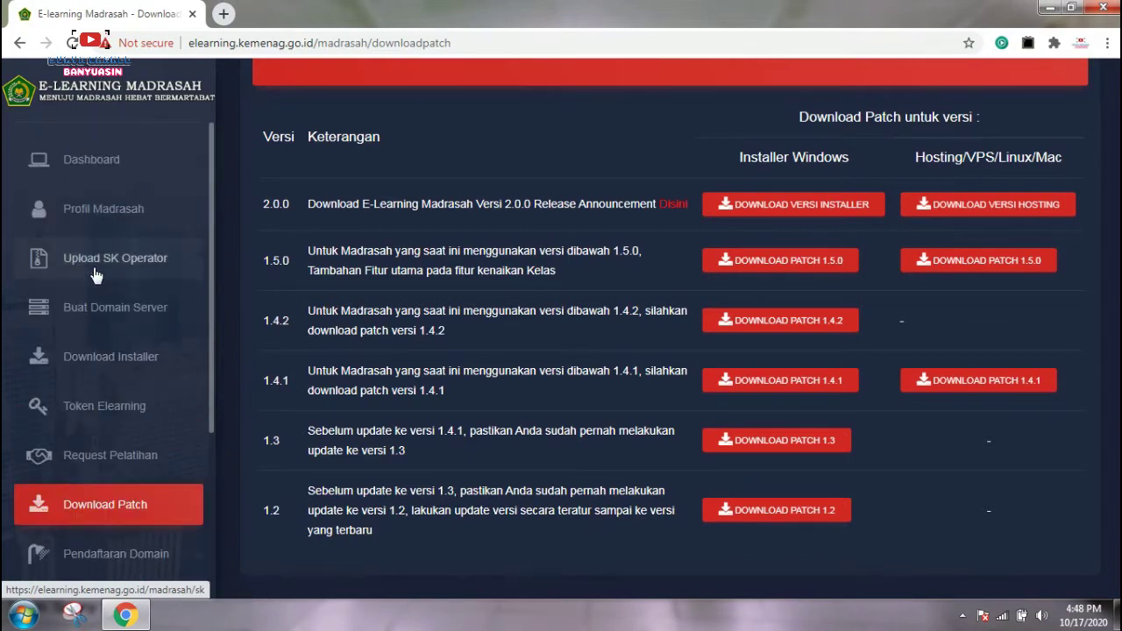
# Download aplikasi_hosting.zip via DOWNLOAD VERSI NON INSTALLER, then return to the Dashboard
pyautogui.click(109, 357)
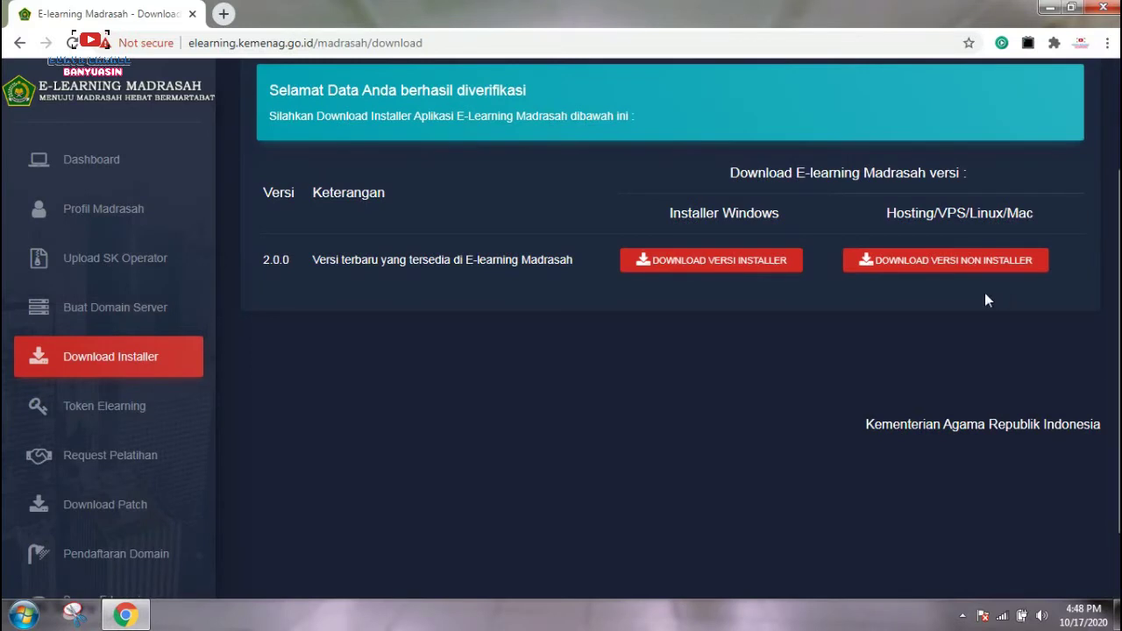
pyautogui.click(953, 262)
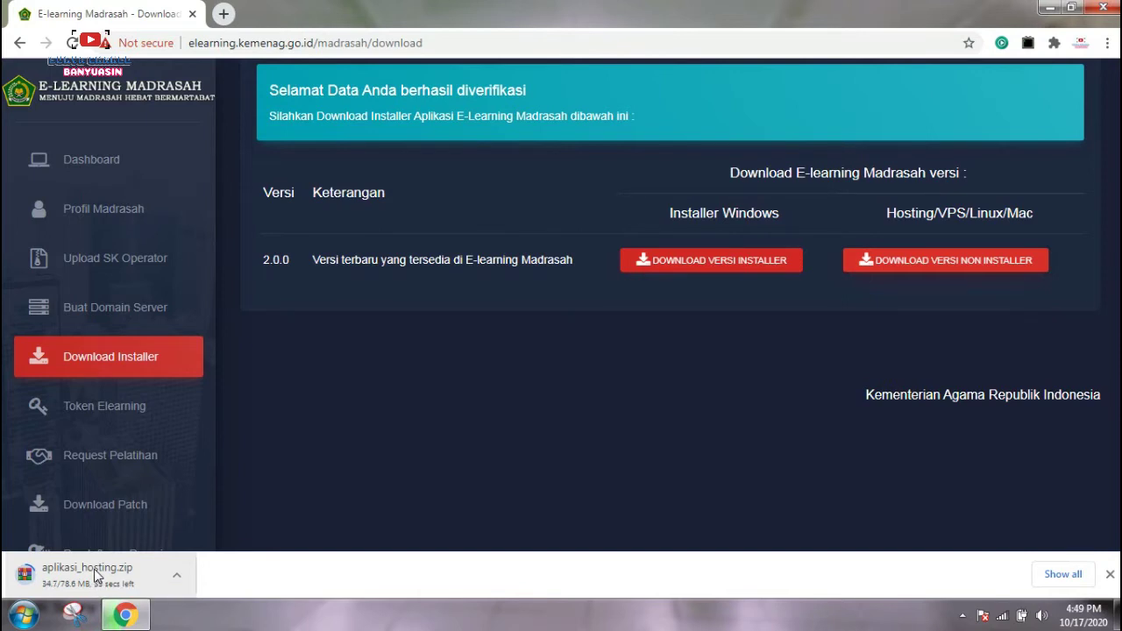
pyautogui.scroll(-3, 149, 164)
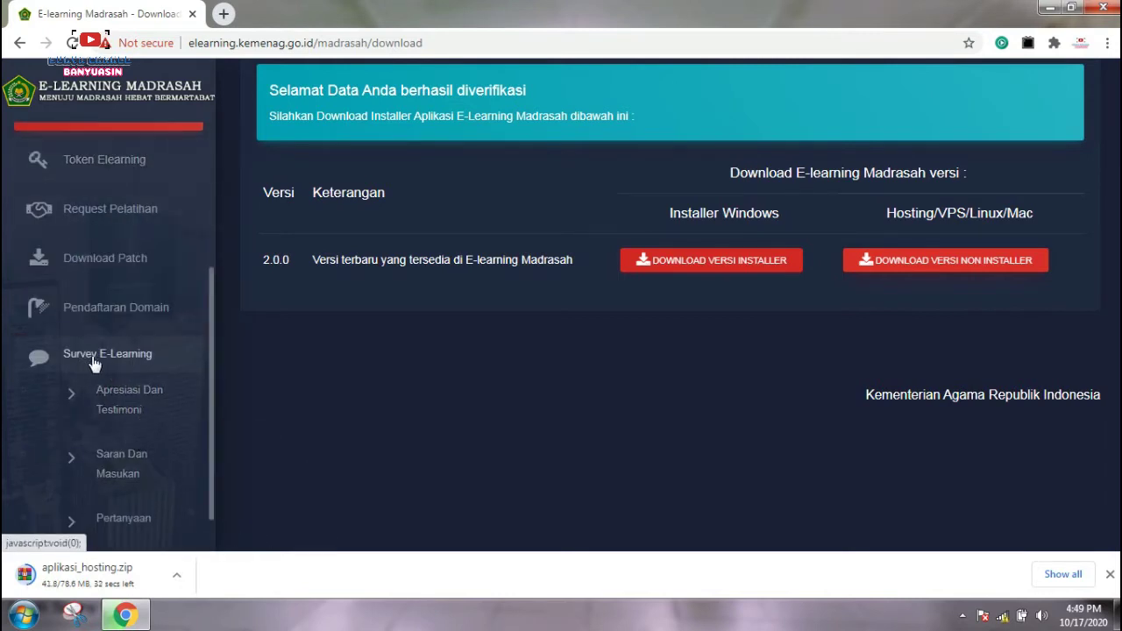
pyautogui.scroll(-1, 123, 521)
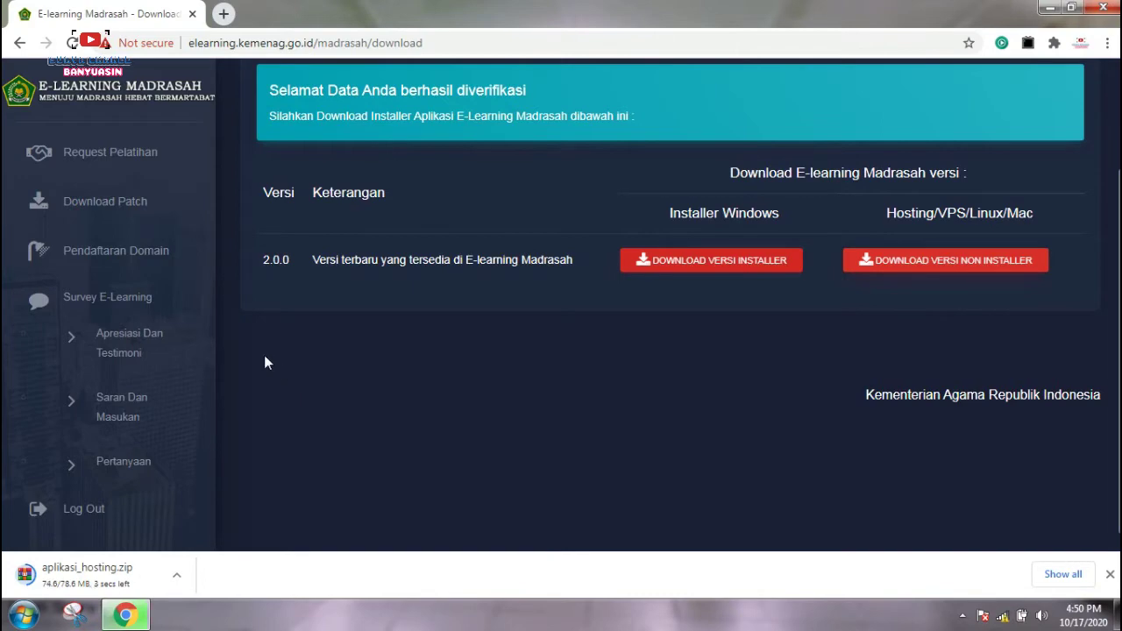
pyautogui.scroll(2, 147, 194)
pyautogui.scroll(5, 140, 193)
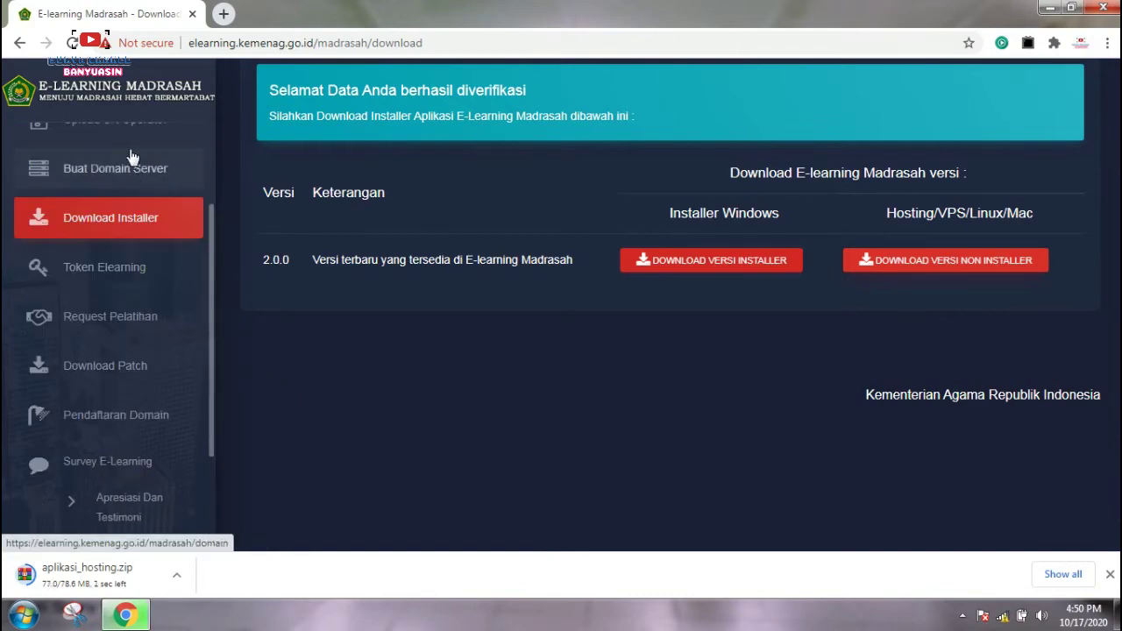
pyautogui.click(111, 165)
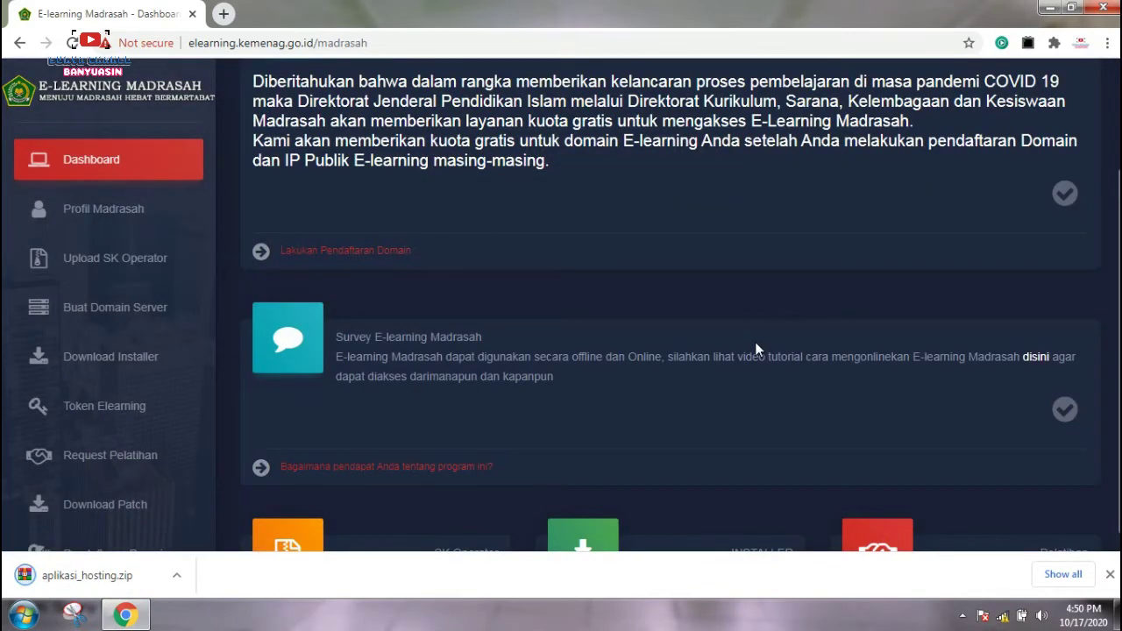
# Log out of the E-Learning Madrasah portal, confirming with OK
pyautogui.scroll(4, 755, 342)
pyautogui.scroll(-7, 755, 342)
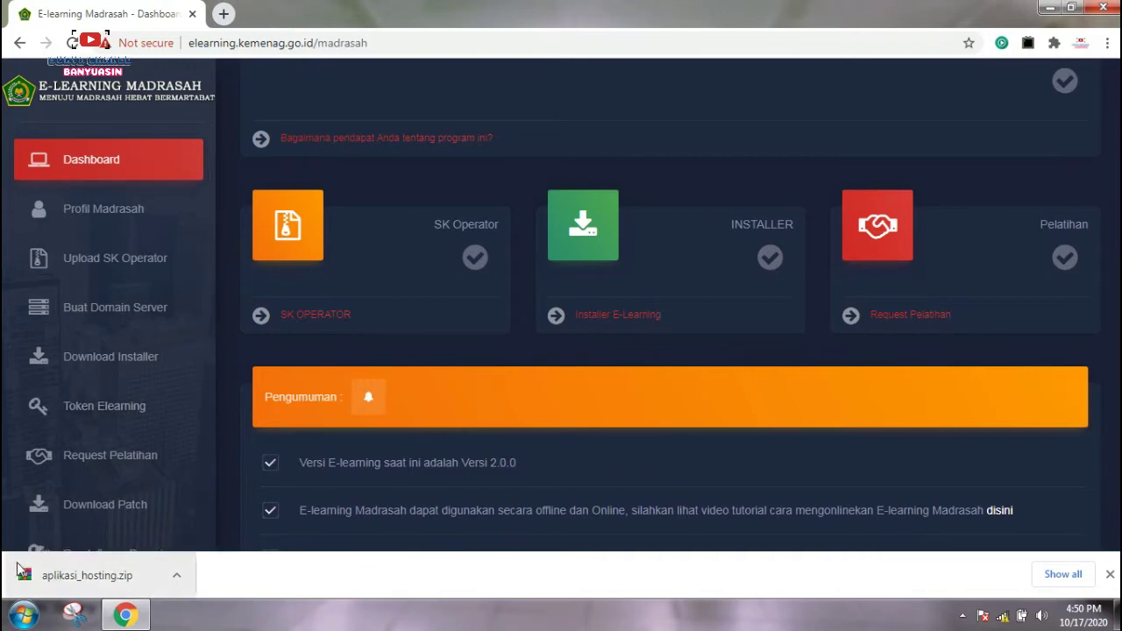
pyautogui.scroll(-3, 158, 433)
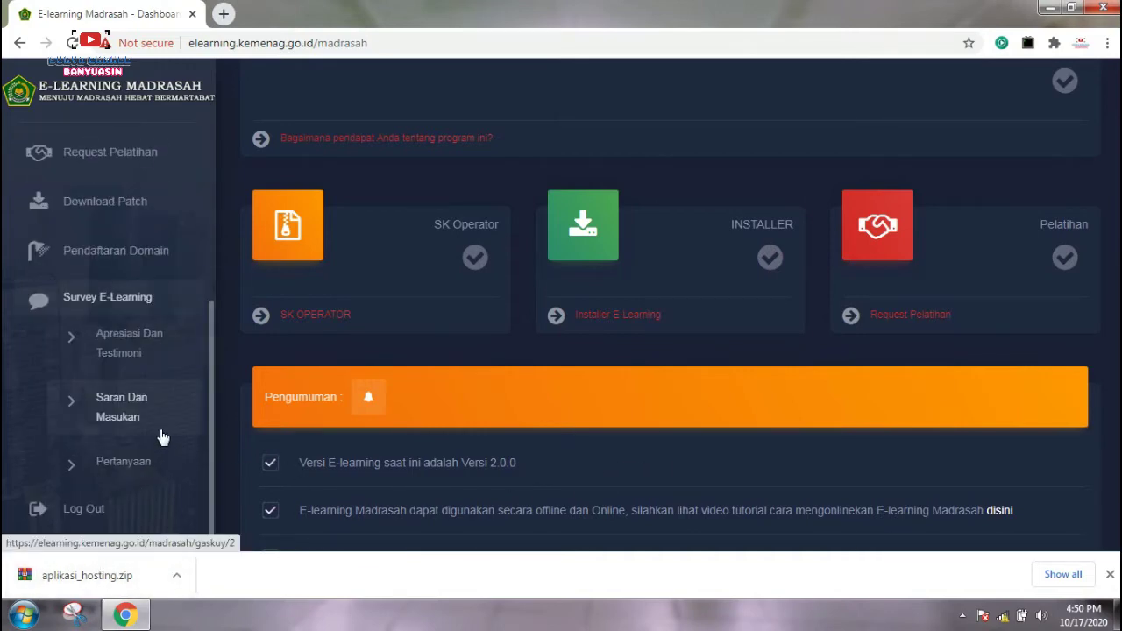
pyautogui.click(94, 511)
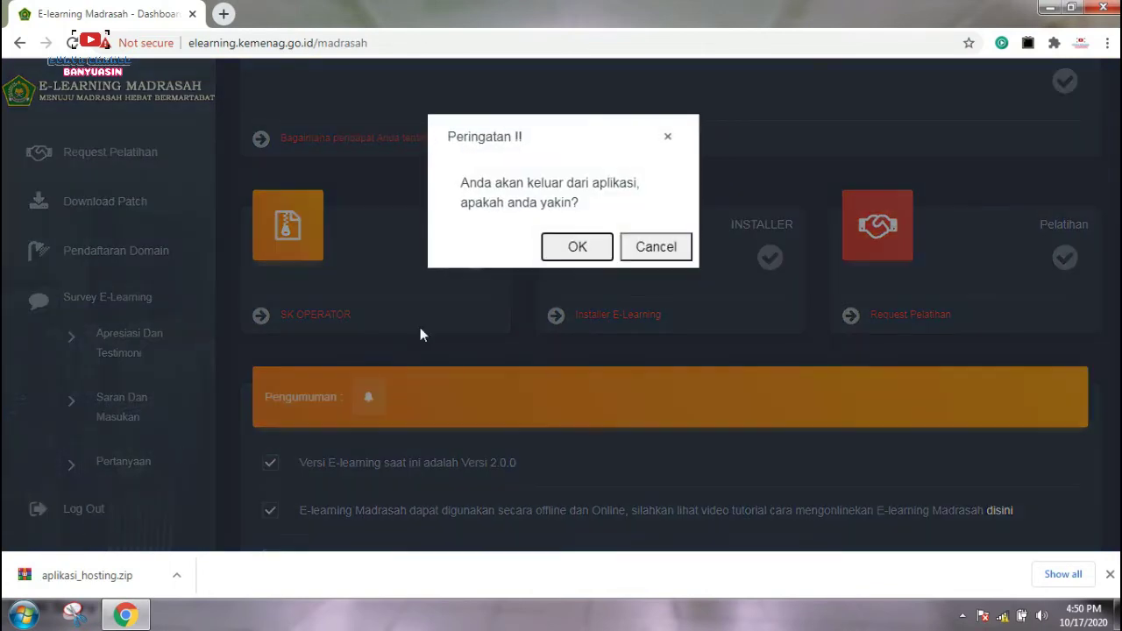
pyautogui.click(575, 248)
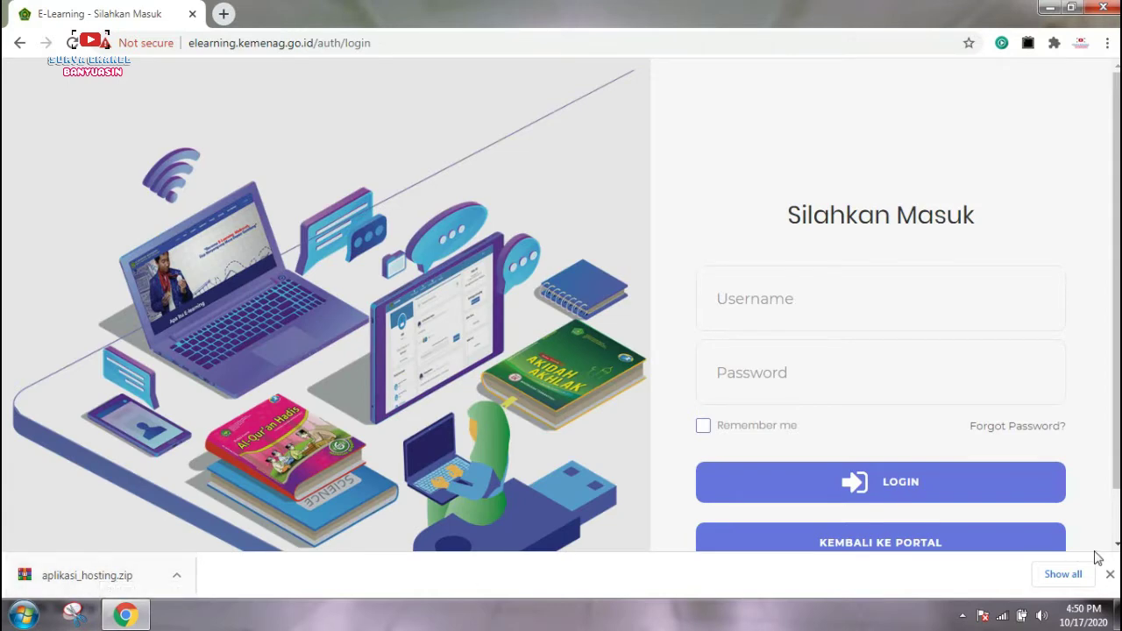
# Dismiss the finished-download notice and open a File Explorer window from the taskbar
pyautogui.click(1109, 574)
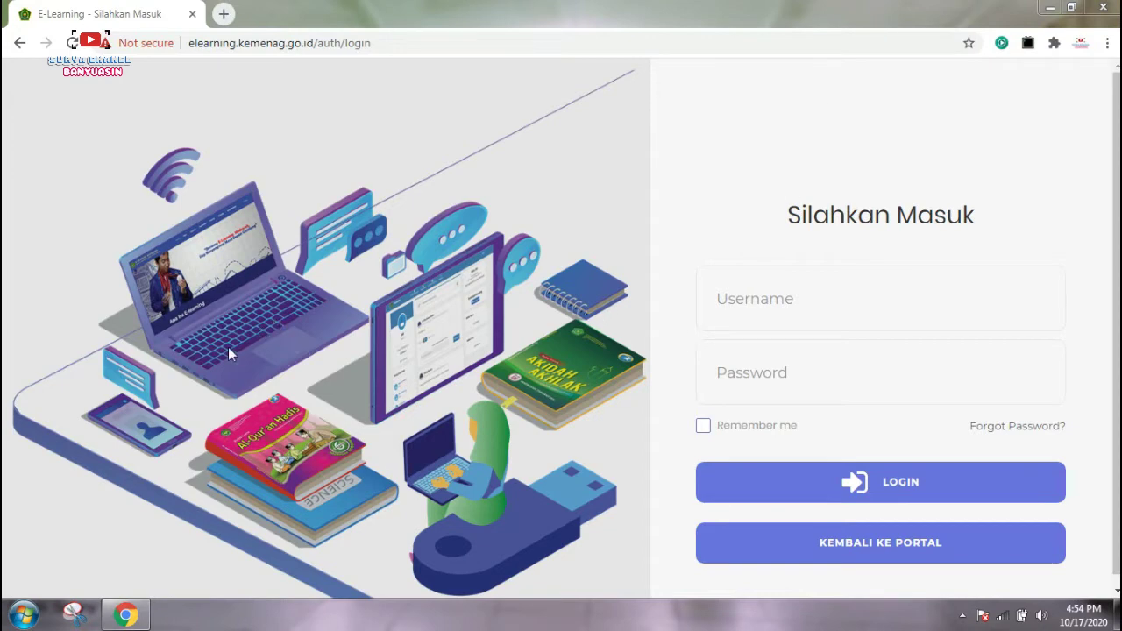
pyautogui.rightClick(32, 616)
pyautogui.click(65, 605)
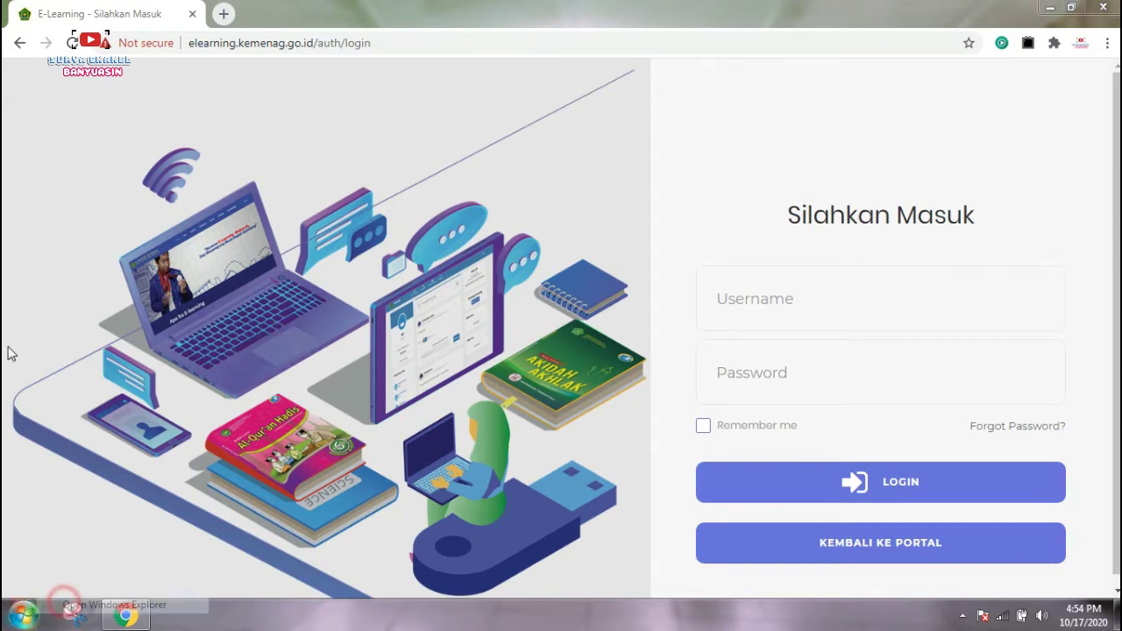
# Copy the aplikasi_hosting archive from the Downloads folder
pyautogui.click(86, 128)
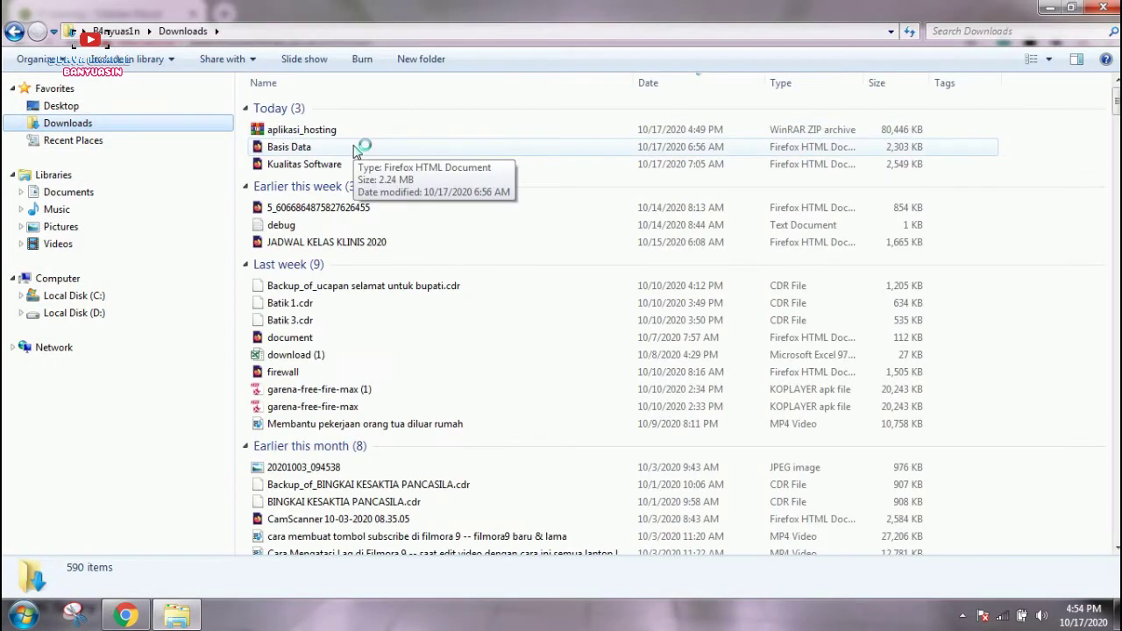
pyautogui.click(336, 131)
pyautogui.rightClick(337, 138)
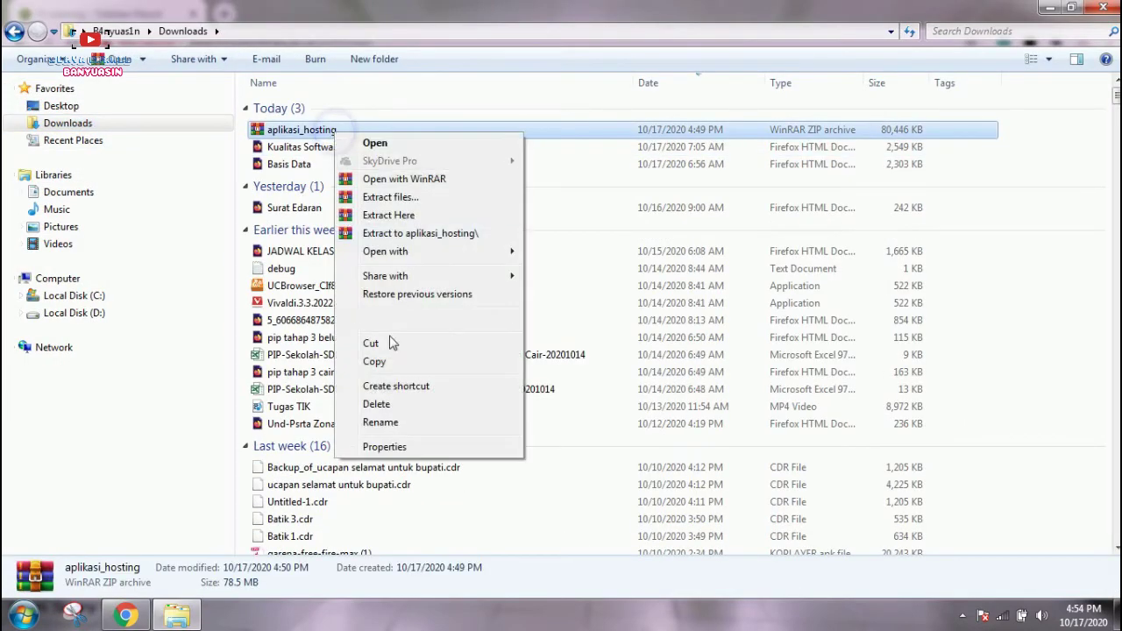
pyautogui.click(377, 361)
# Create and open a folder named HOSTING ELEARNING MADRASAH V 2.0 on Local Disk (D:)
pyautogui.click(48, 317)
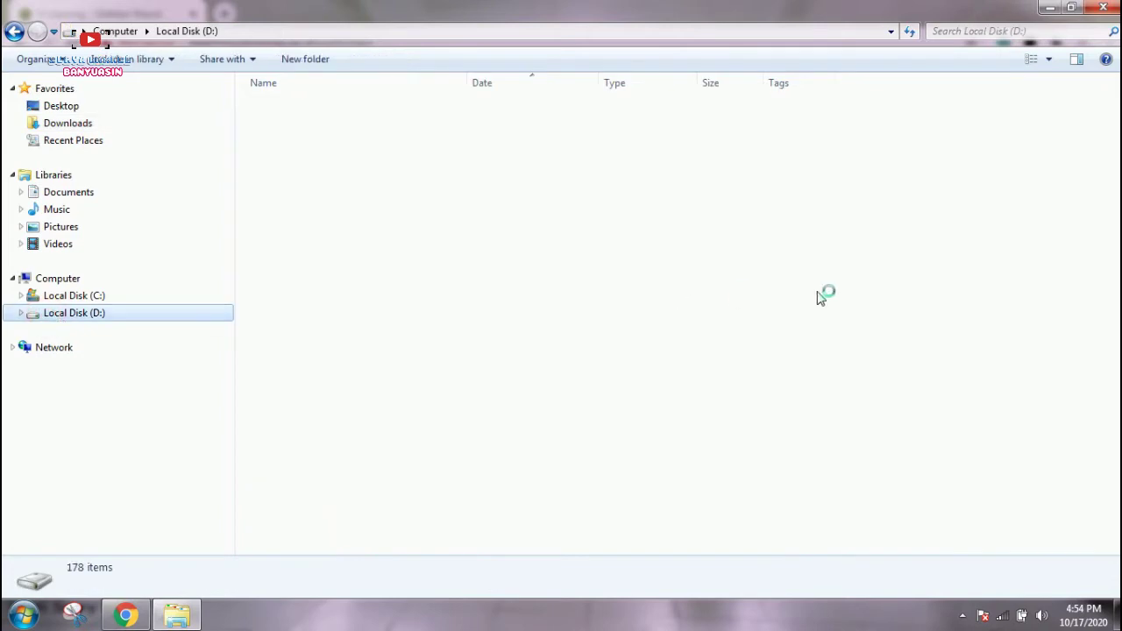
pyautogui.rightClick(937, 232)
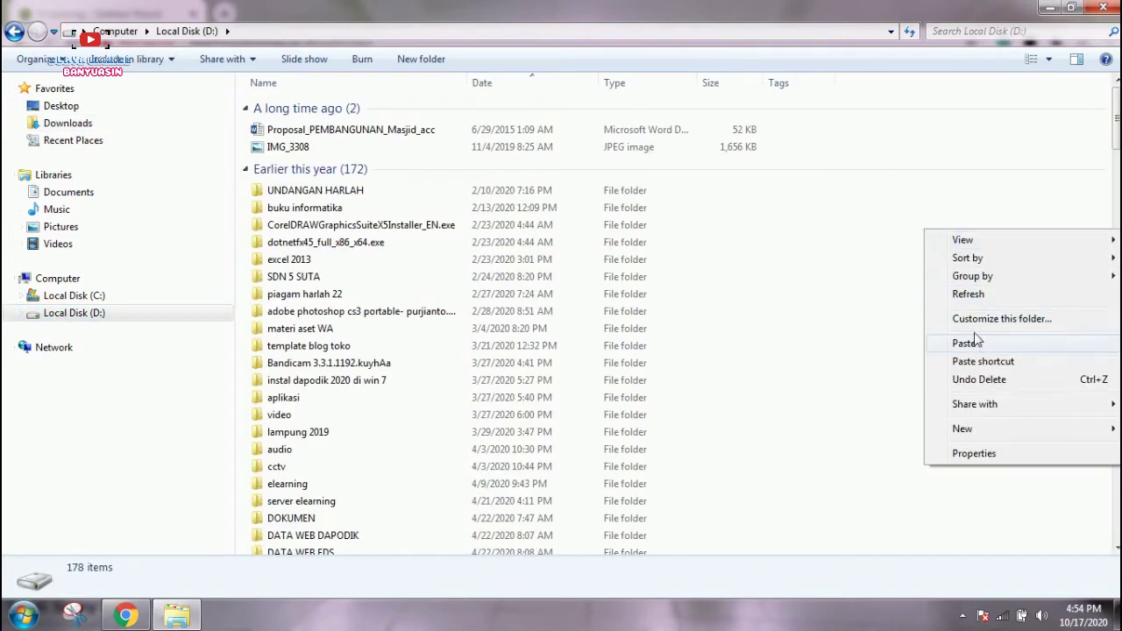
pyautogui.click(942, 430)
pyautogui.click(754, 187)
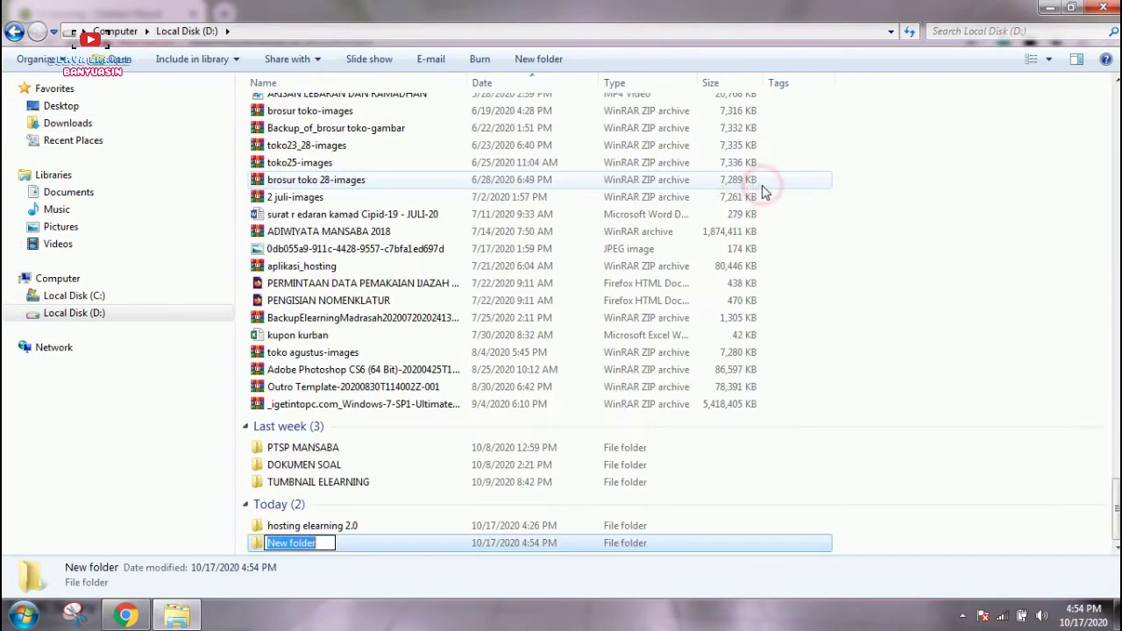
pyautogui.write('H')
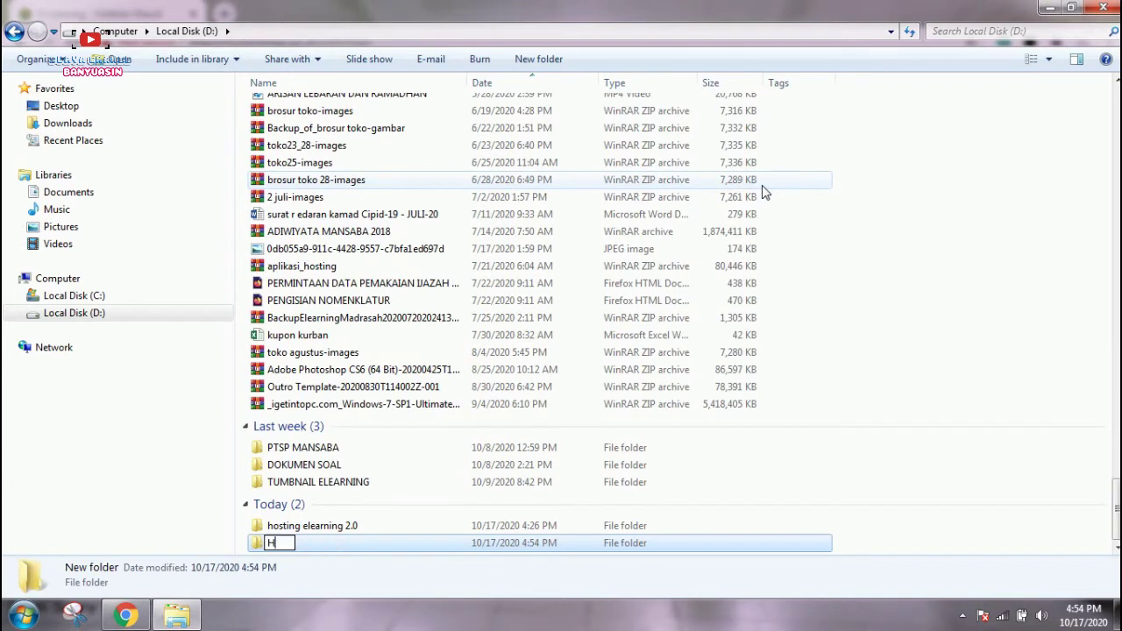
pyautogui.write('OSTING ELEARNING MADRASAH V 2.0')
pyautogui.press('Return')
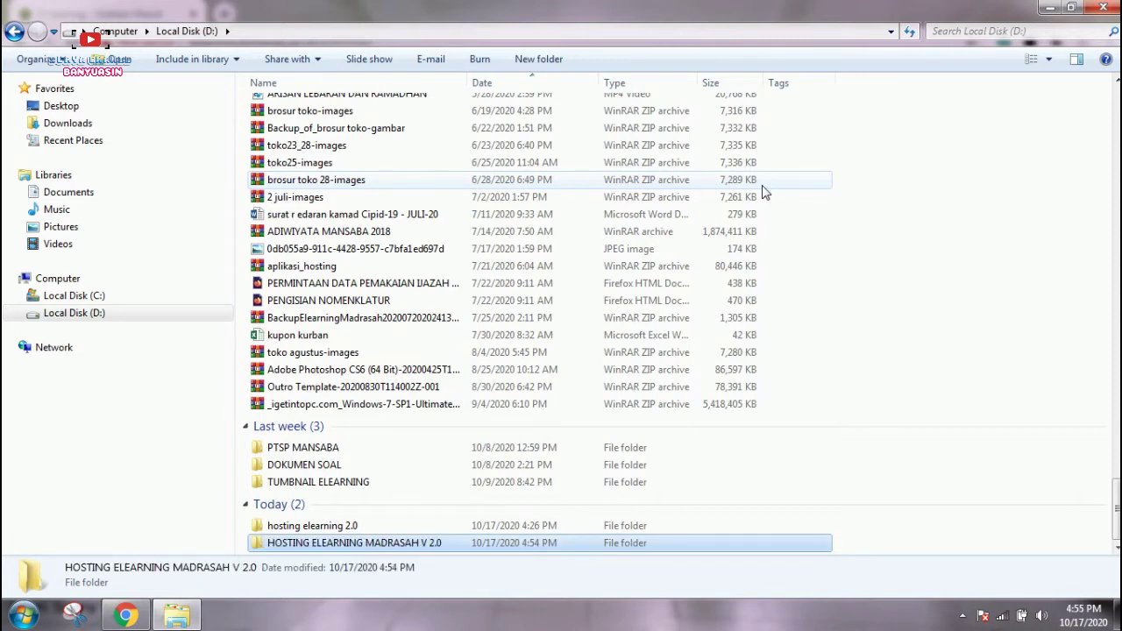
pyautogui.press('Return')
# Paste aplikasi_hosting into the new folder and use Extract Here on it
pyautogui.rightClick(761, 186)
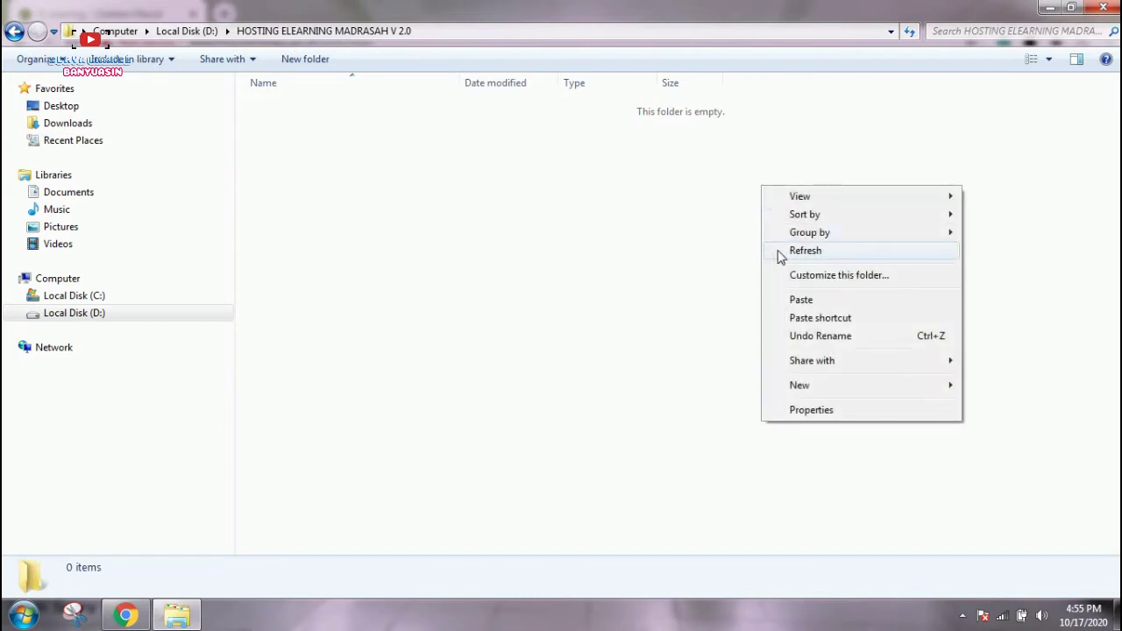
pyautogui.click(800, 299)
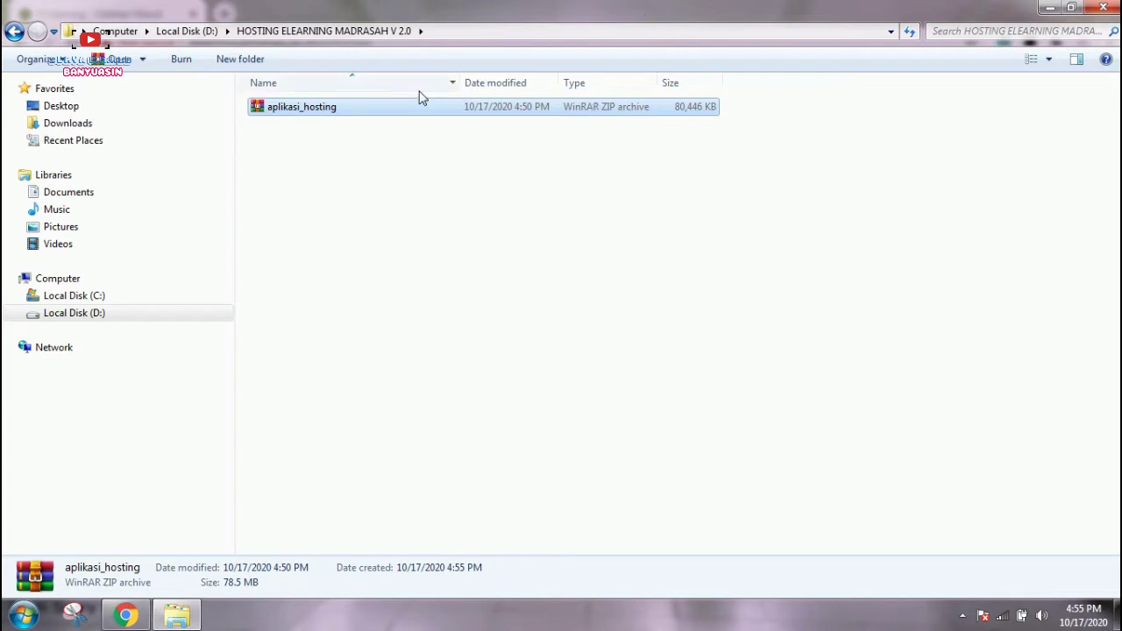
pyautogui.rightClick(396, 110)
pyautogui.click(469, 188)
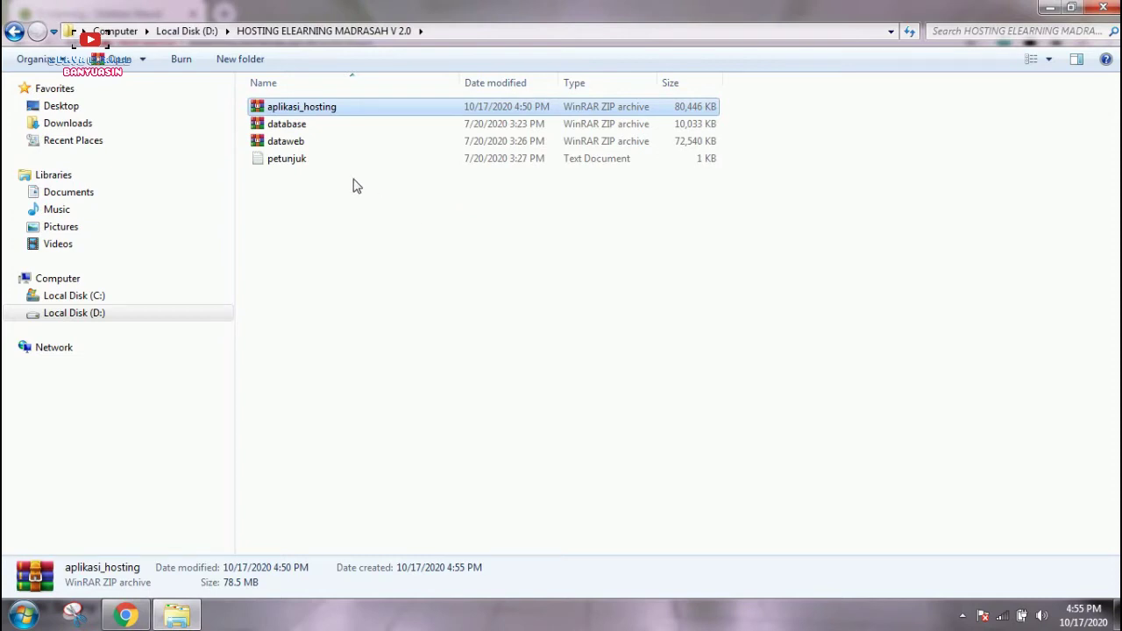
# Check the extracted database, dataweb and petunjuk items, then open a new browser tab
pyautogui.click(301, 143)
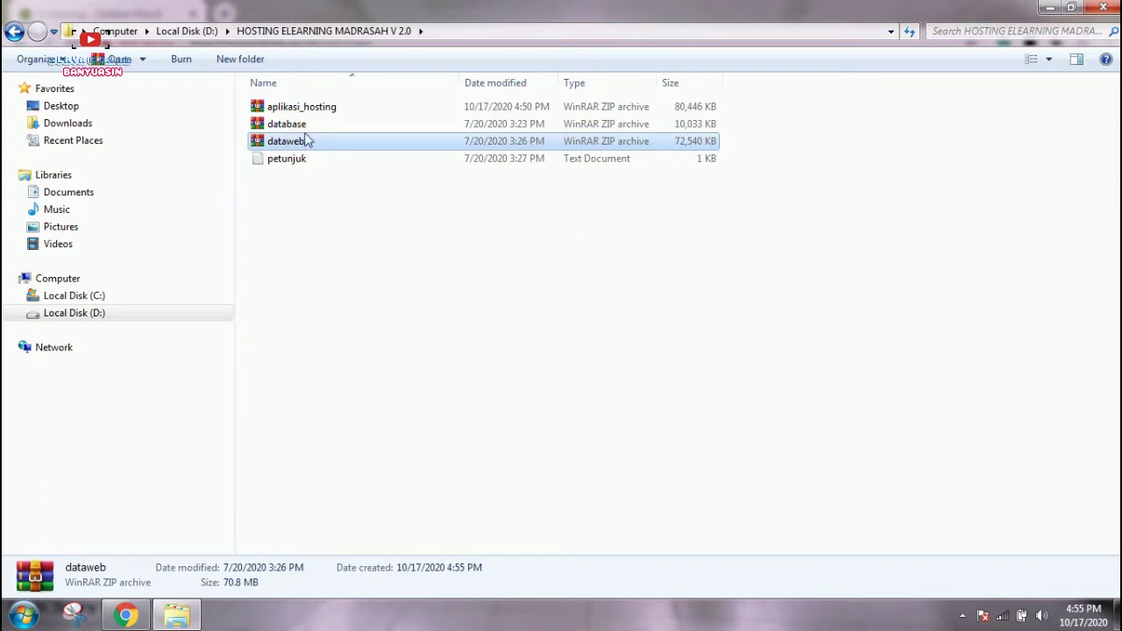
pyautogui.click(309, 124)
pyautogui.moveTo(885, 168); pyautogui.dragTo(363, 131)
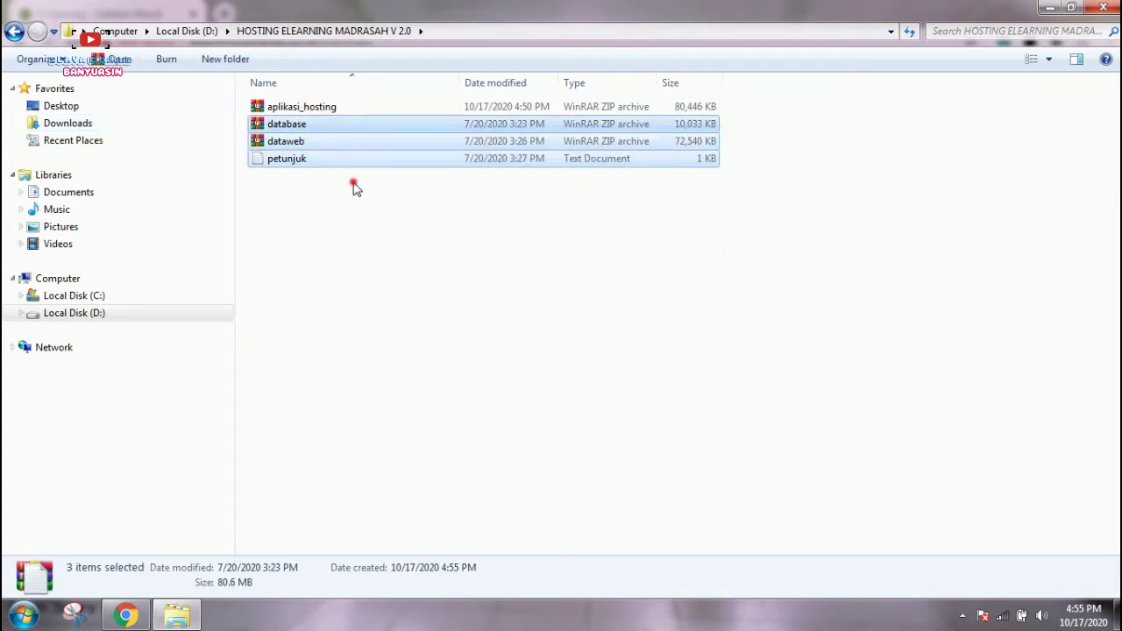
pyautogui.click(354, 183)
pyautogui.click(336, 125)
pyautogui.keyDown('shift'); pyautogui.click(328, 145); pyautogui.keyUp('shift')
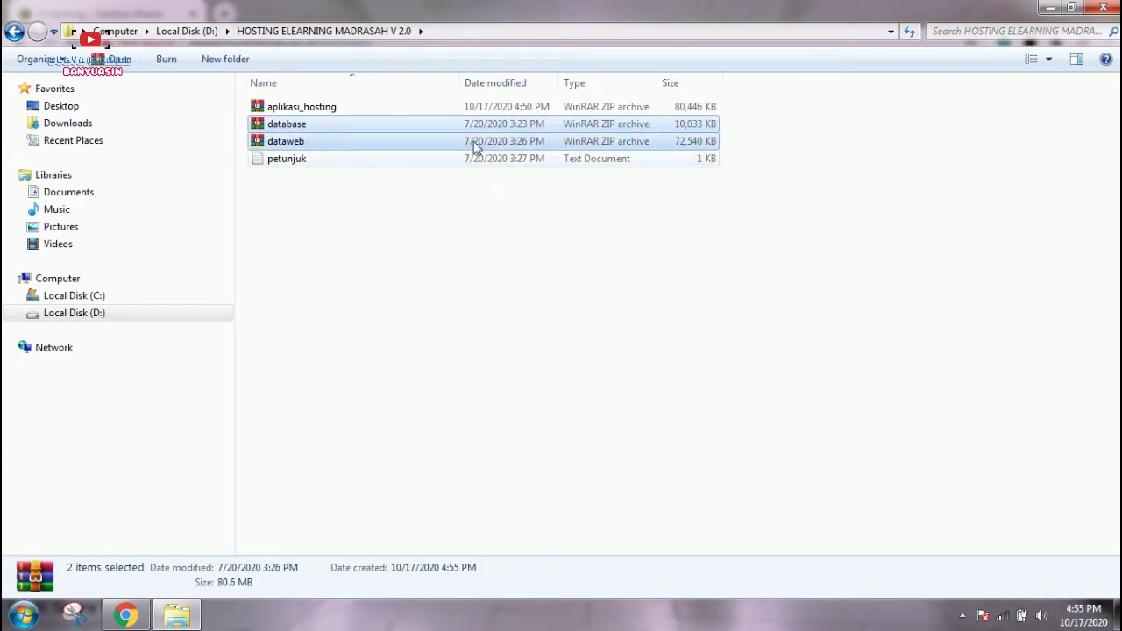
pyautogui.click(383, 245)
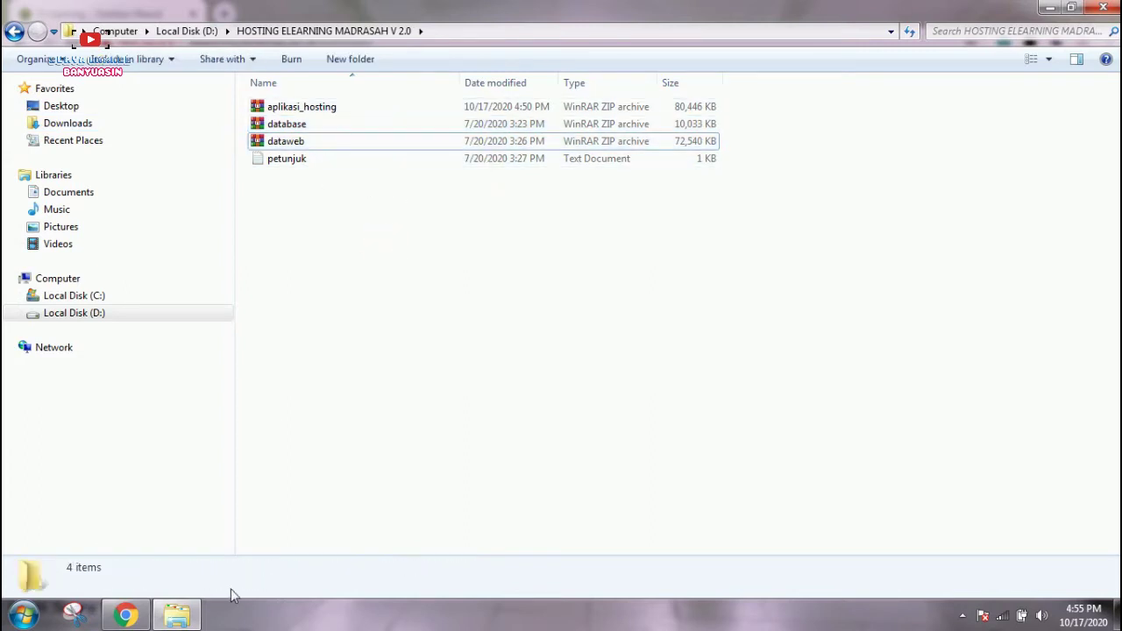
pyautogui.click(127, 613)
pyautogui.click(224, 13)
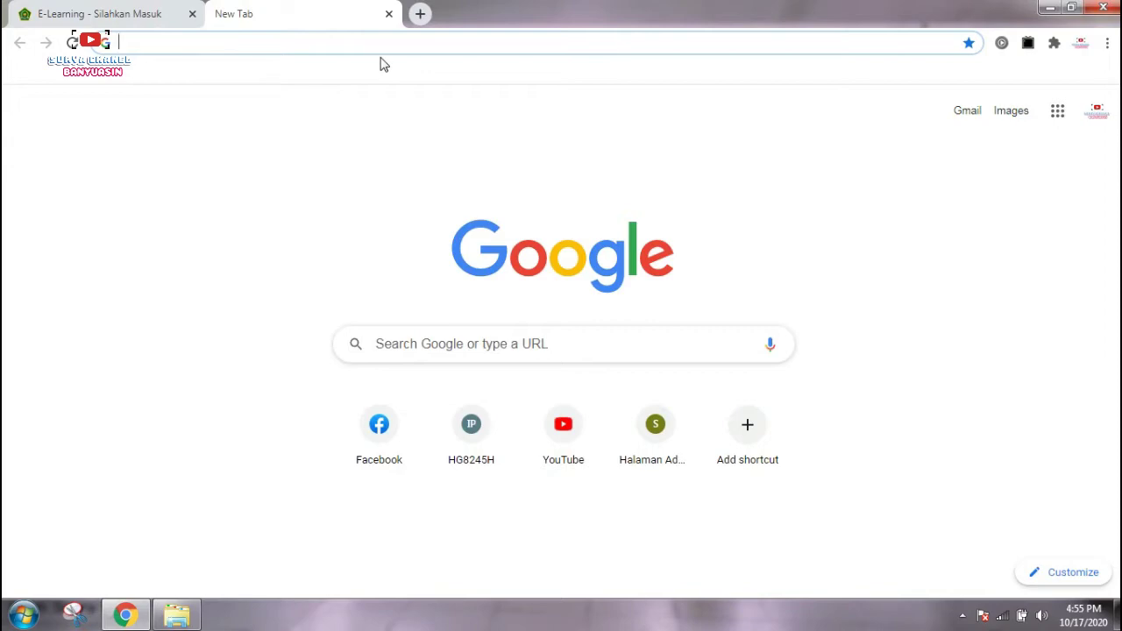
# Search Google for niagahoster, open the Niagahoster homepage and bring up its login panel
pyautogui.write('NIAGA')
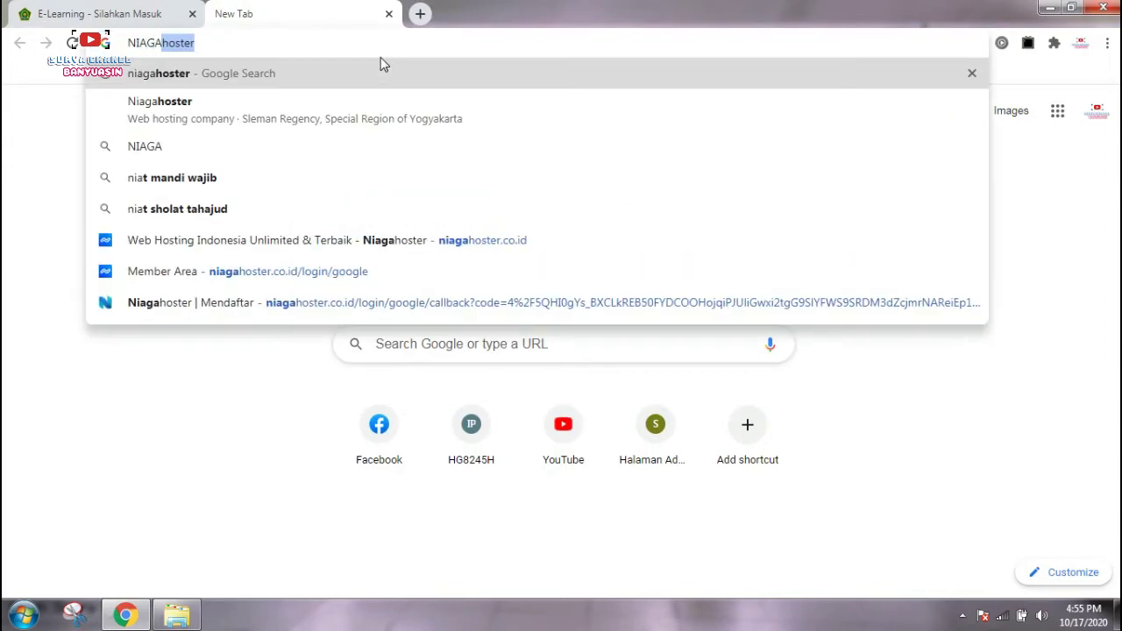
pyautogui.press('Return')
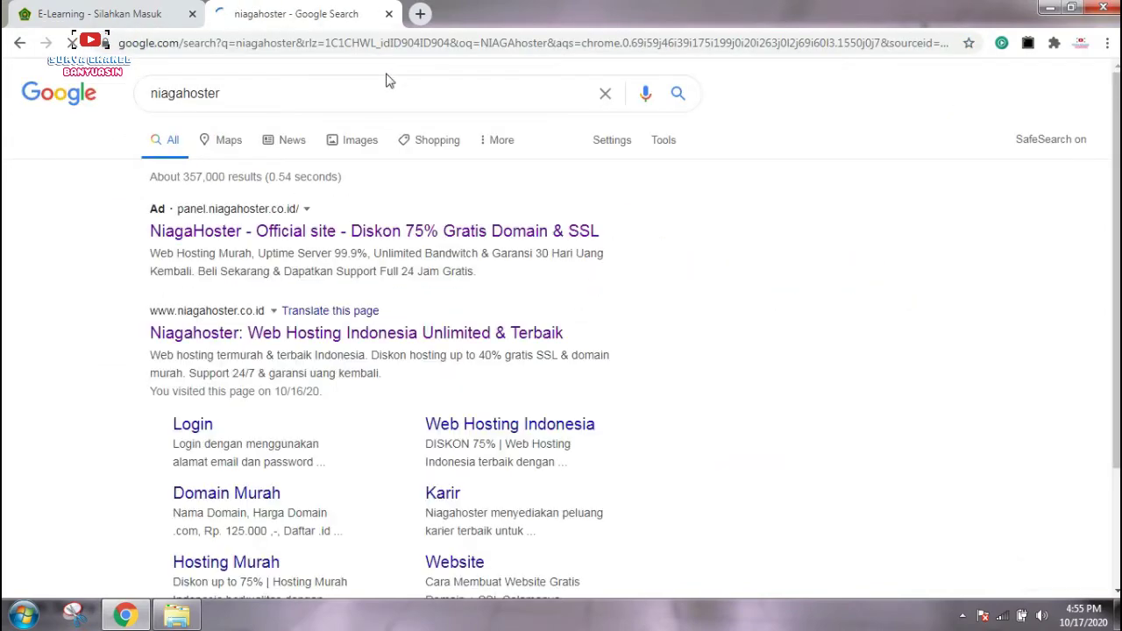
pyautogui.click(222, 335)
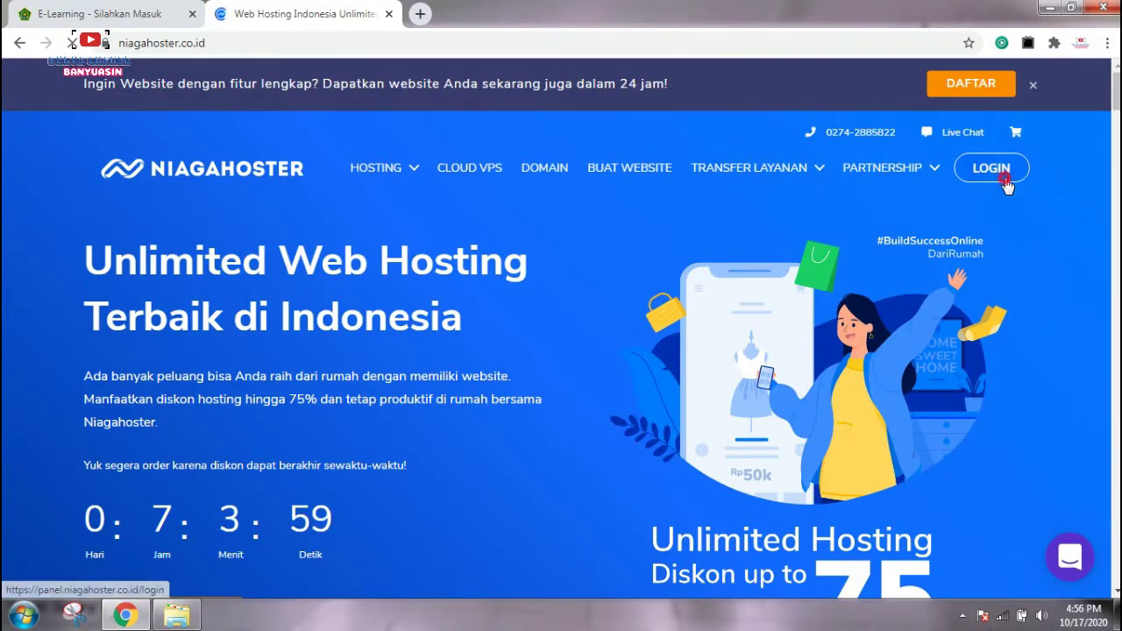
pyautogui.click(1004, 176)
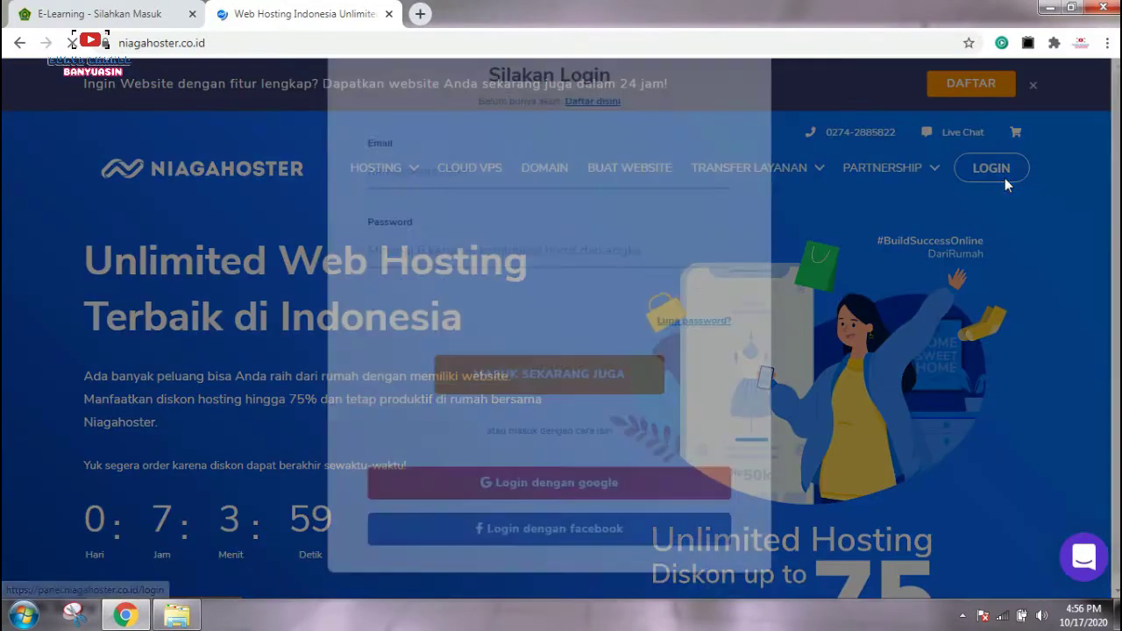
# Sign in to the Niagahoster Member Area with a Google account and review the Beranda dashboard
pyautogui.click(531, 517)
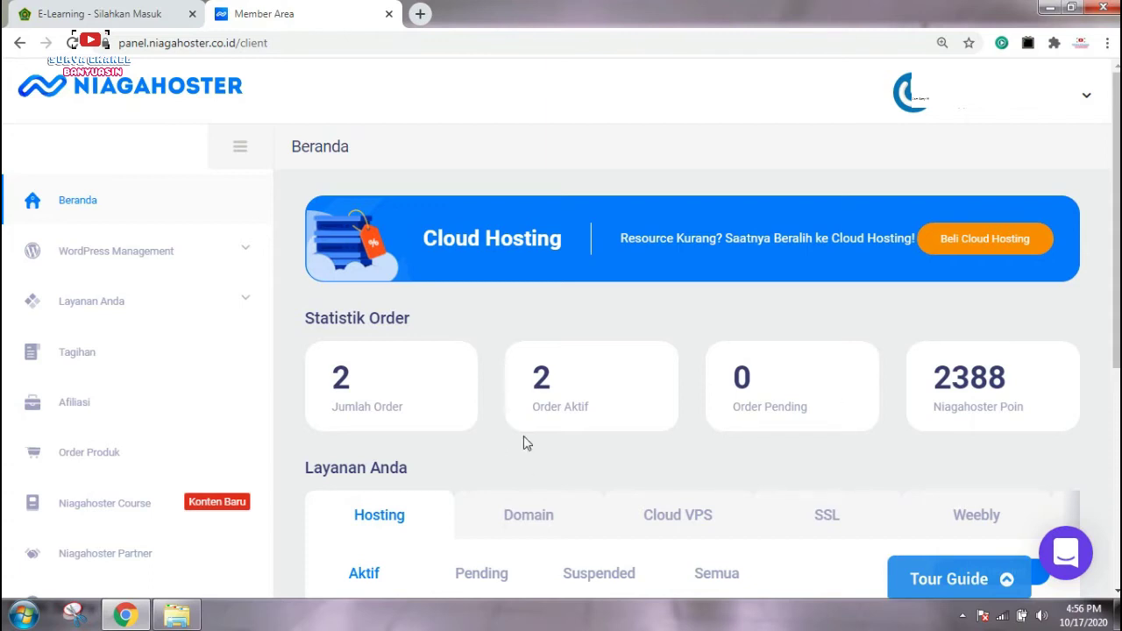
pyautogui.scroll(-4, 754, 446)
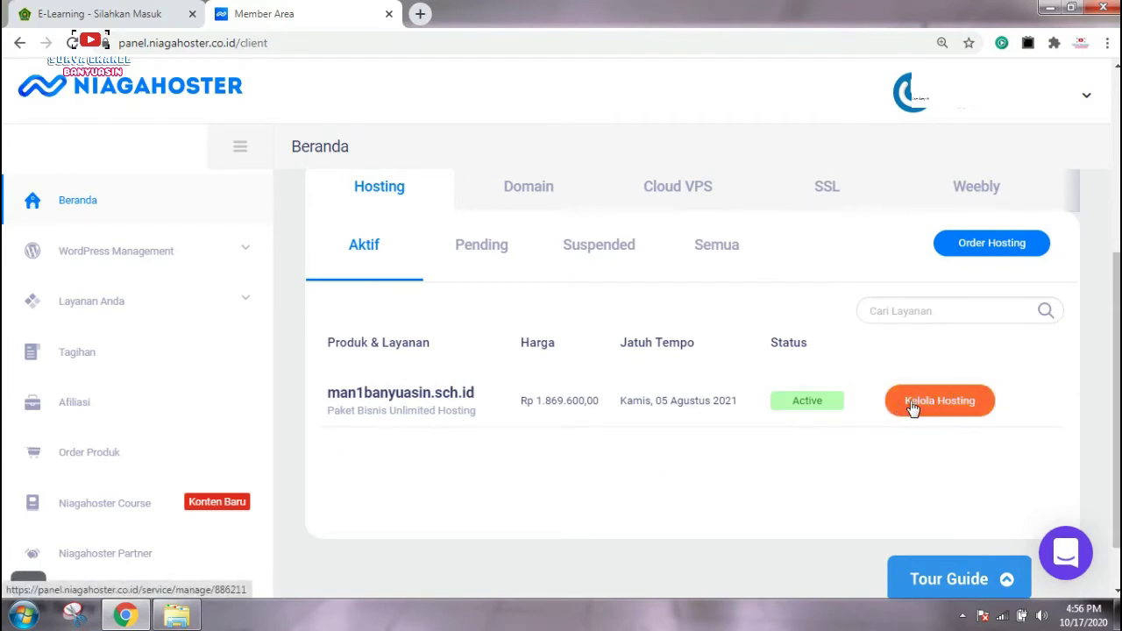
pyautogui.scroll(4, 406, 190)
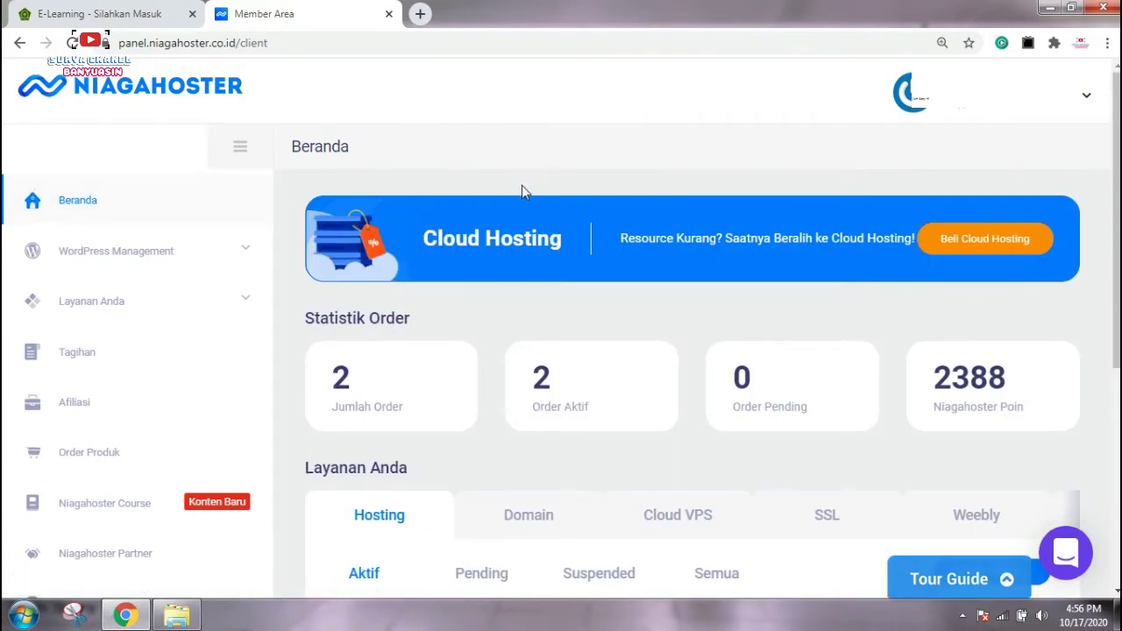
pyautogui.scroll(-1, 526, 210)
pyautogui.scroll(1, 570, 203)
pyautogui.scroll(-2, 408, 345)
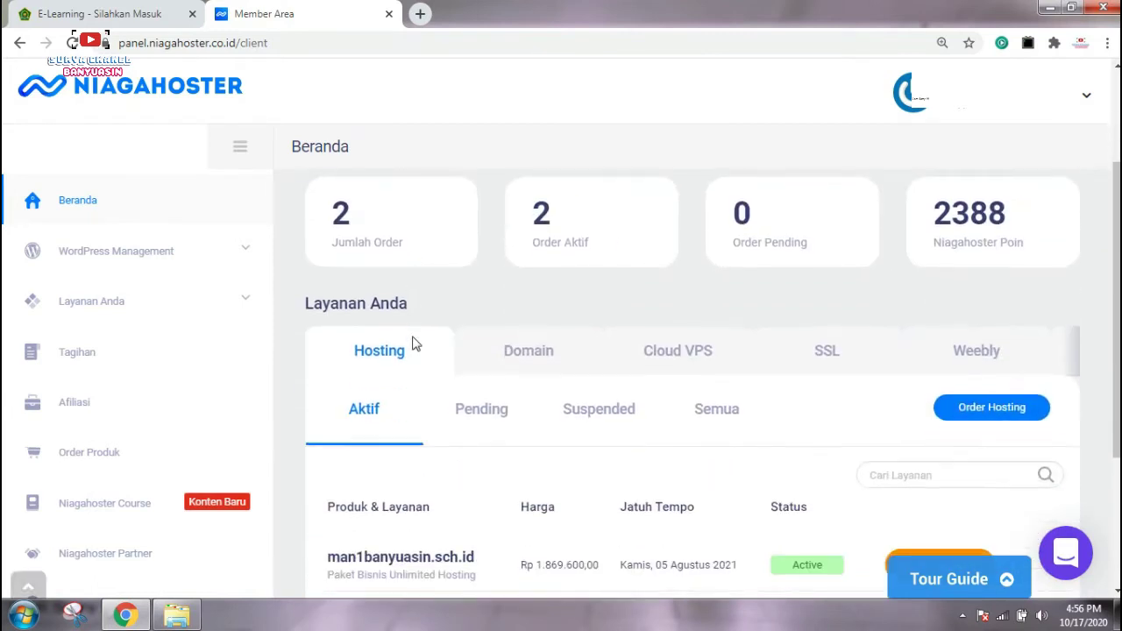
pyautogui.scroll(-1, 495, 386)
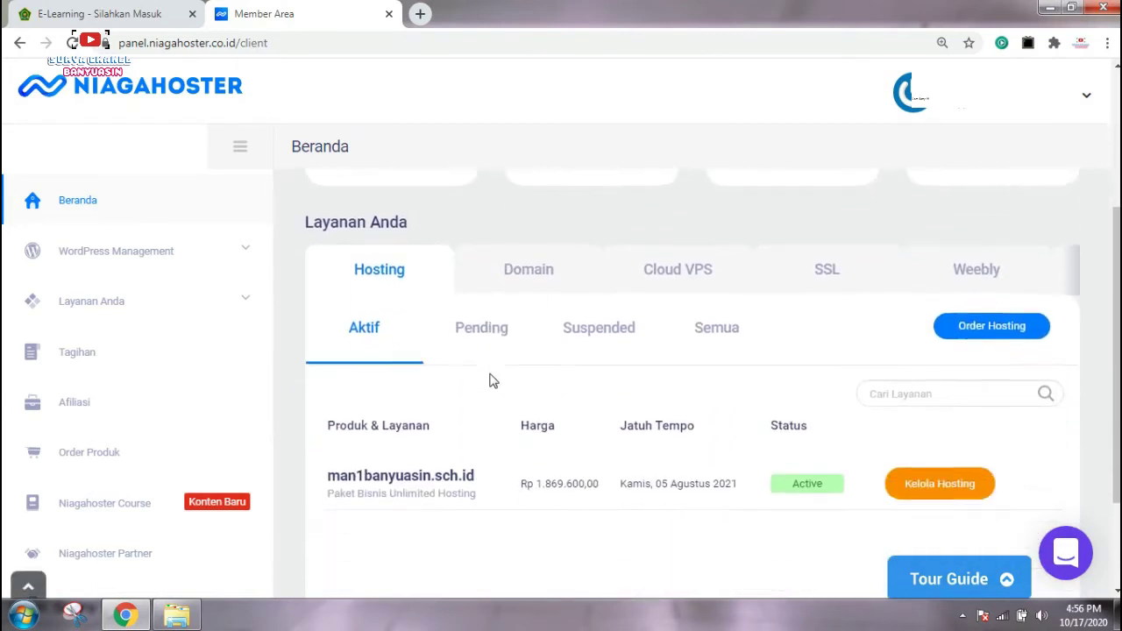
# Check the Domain, Cloud VPS, SSL and Hosting services, then manage the man1banyuasin.sch.id hosting
pyautogui.click(531, 290)
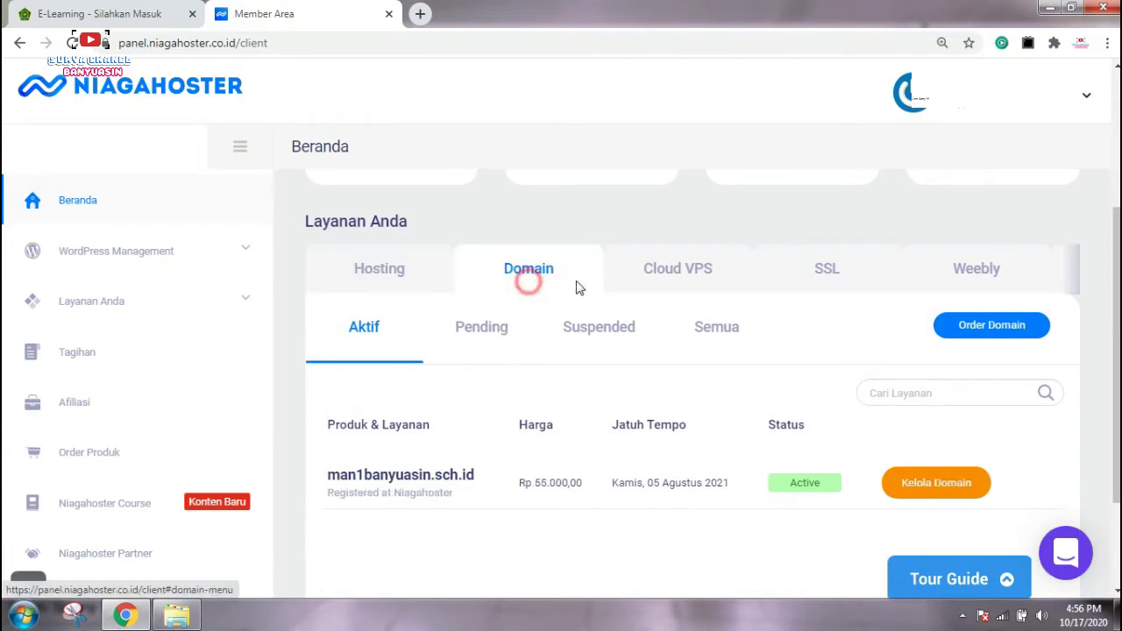
pyautogui.click(682, 286)
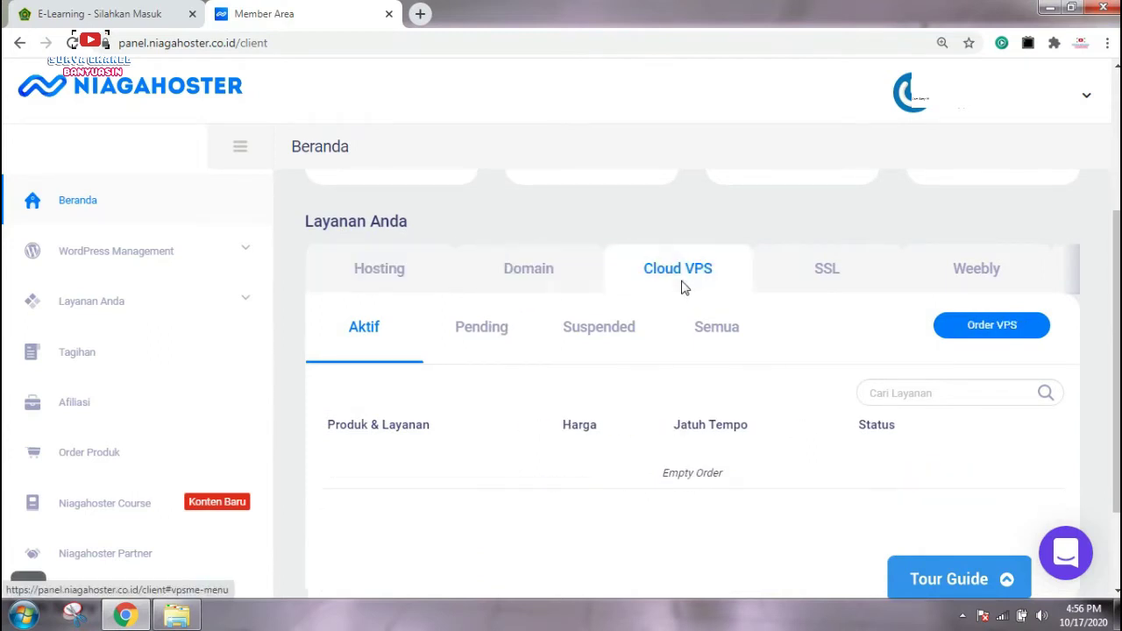
pyautogui.click(831, 267)
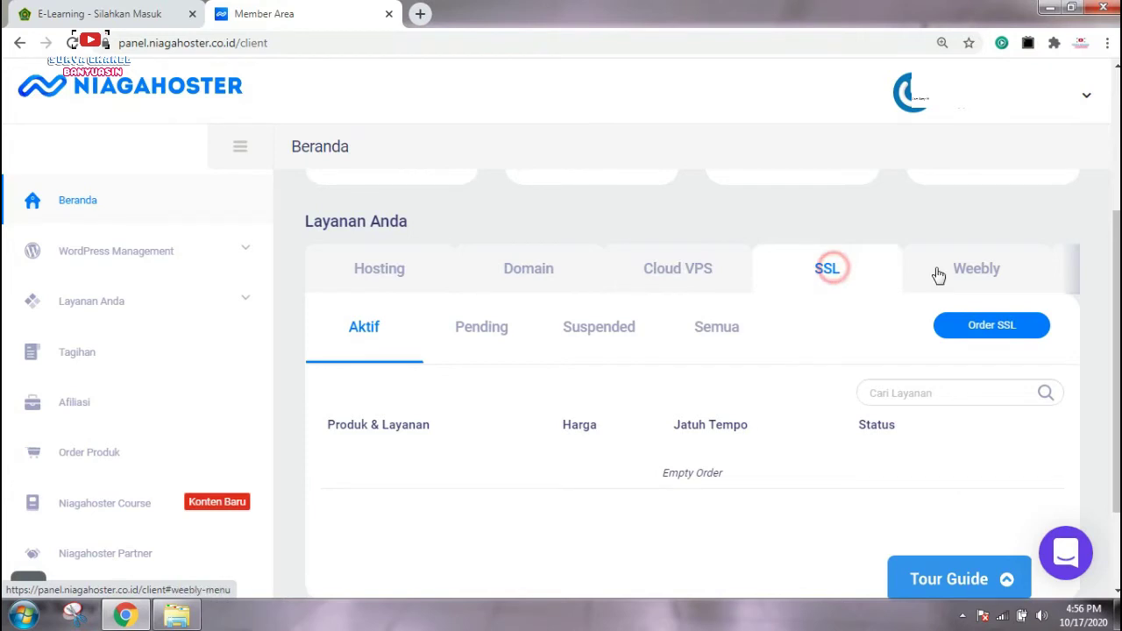
pyautogui.click(377, 268)
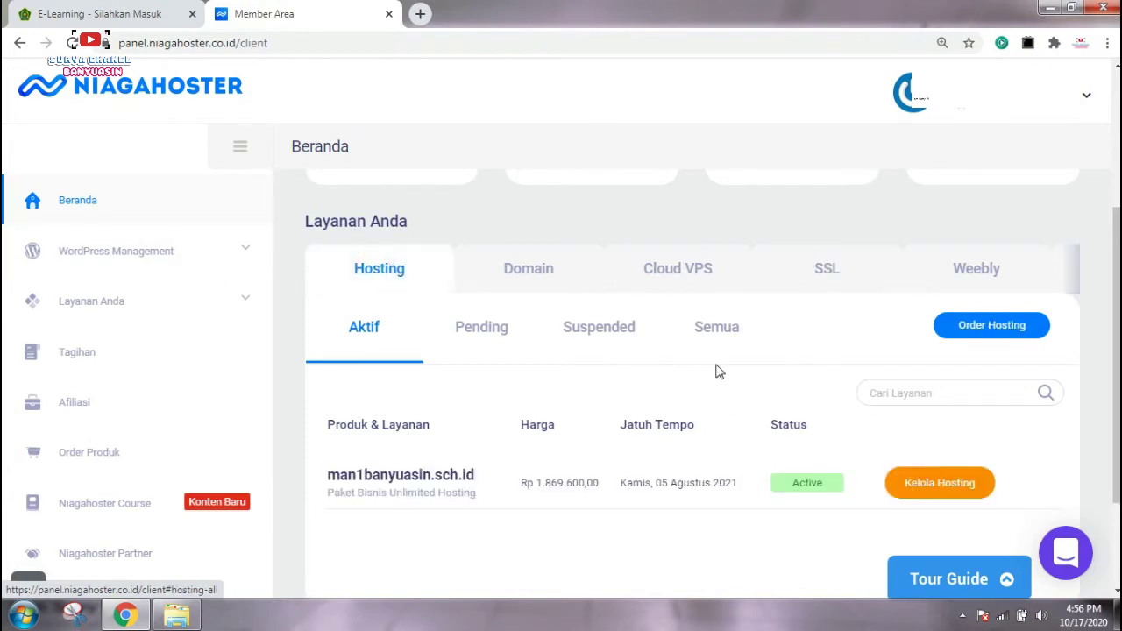
pyautogui.click(940, 483)
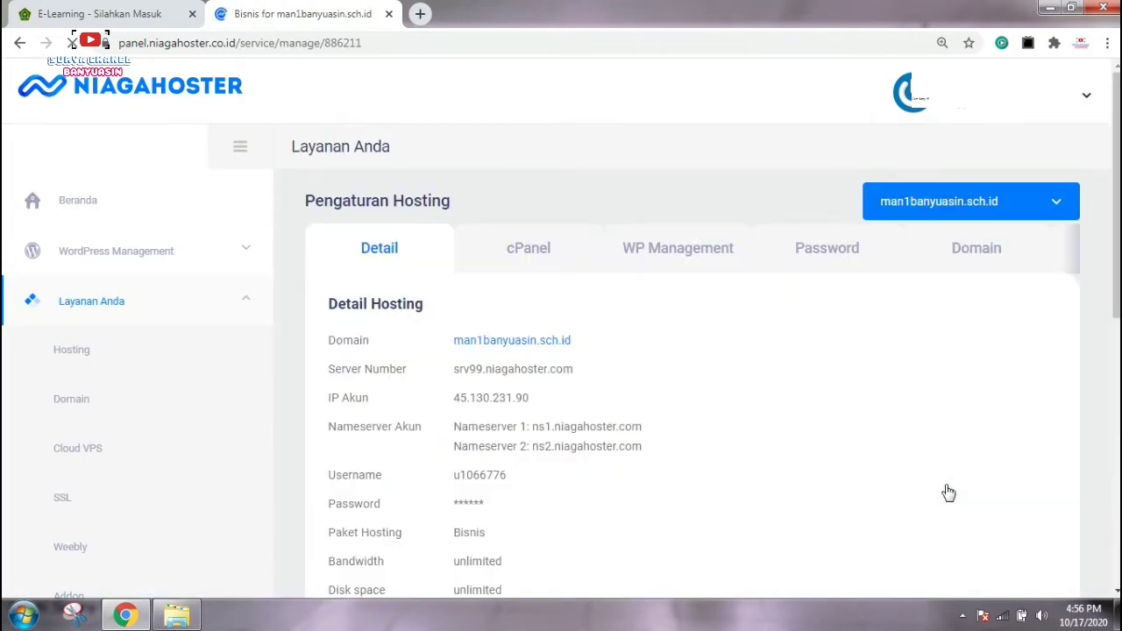
# Show the cPanel tools for man1banyuasin.sch.id and go to Subdomains
pyautogui.click(529, 259)
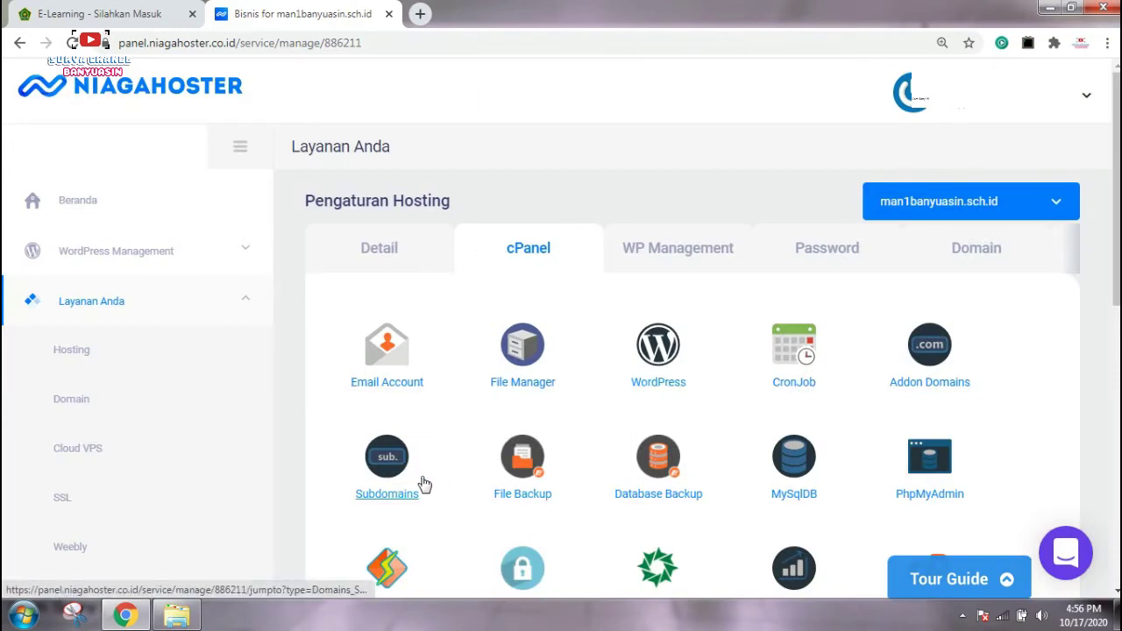
pyautogui.scroll(-1, 404, 475)
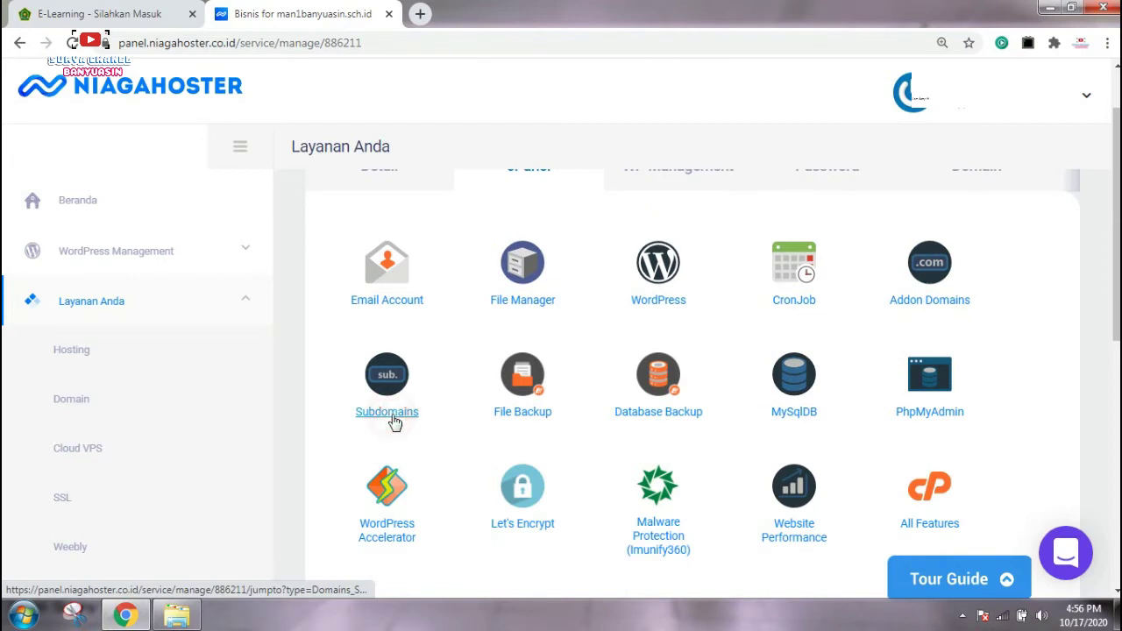
pyautogui.click(391, 413)
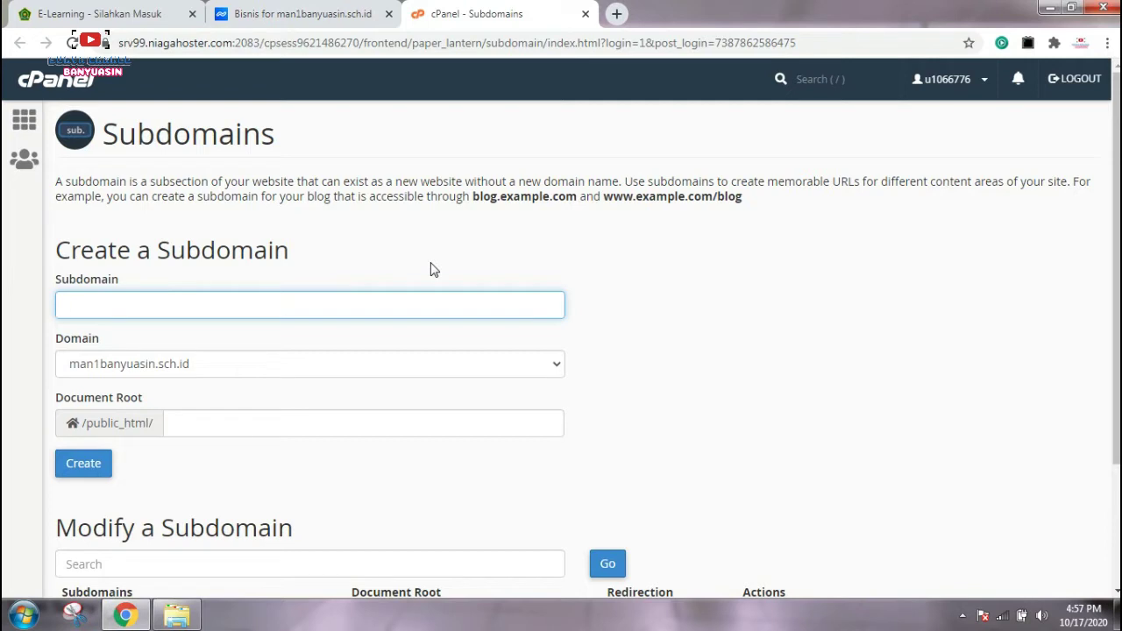
# Create the subdomain 'elearning' with document root public_html/elearning
pyautogui.write('E')
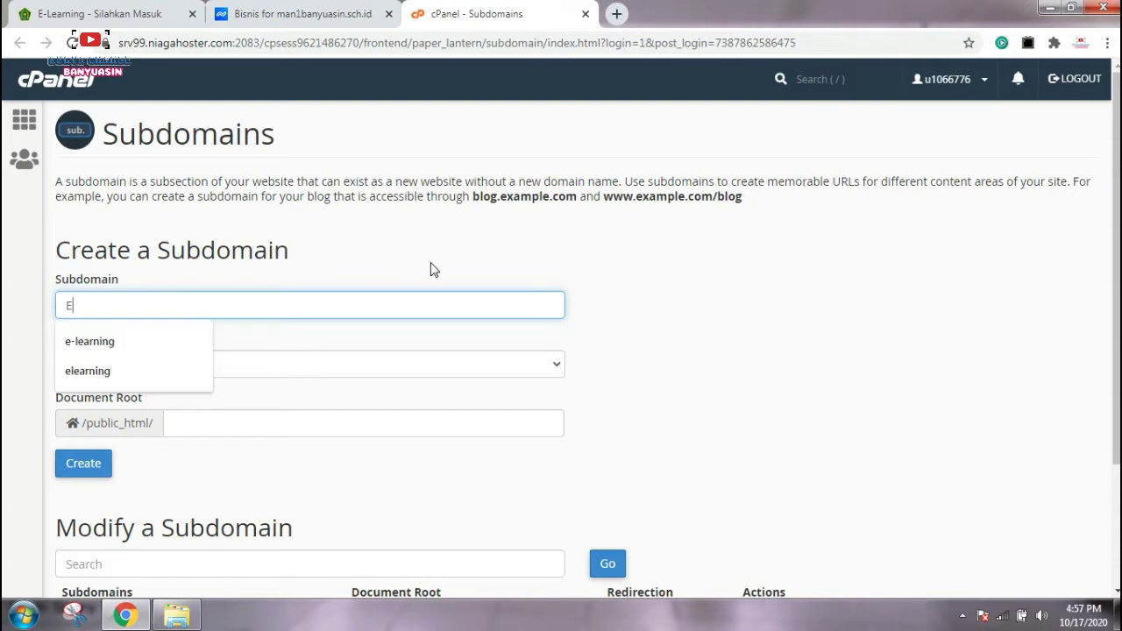
pyautogui.press('BackSpace')
pyautogui.write('ele')
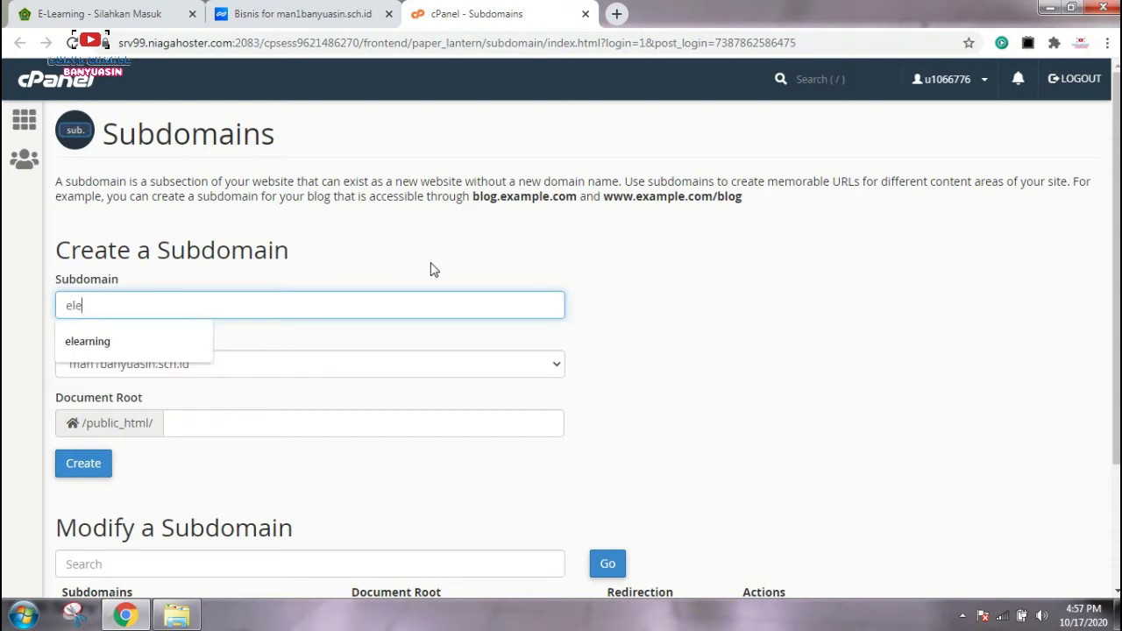
pyautogui.write('arning')
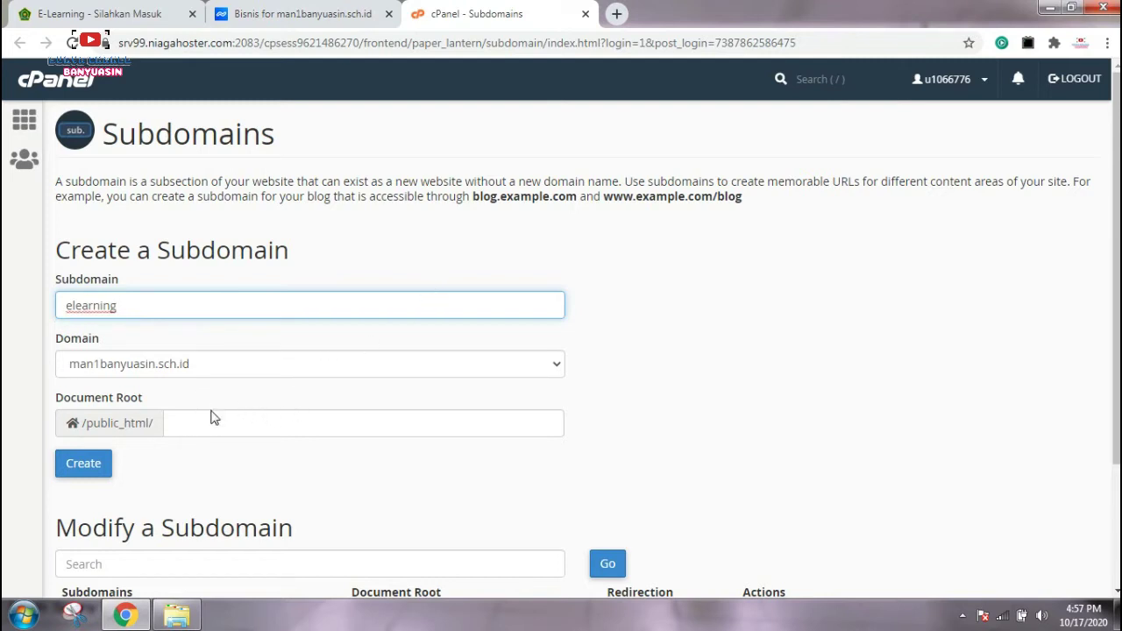
pyautogui.click(217, 426)
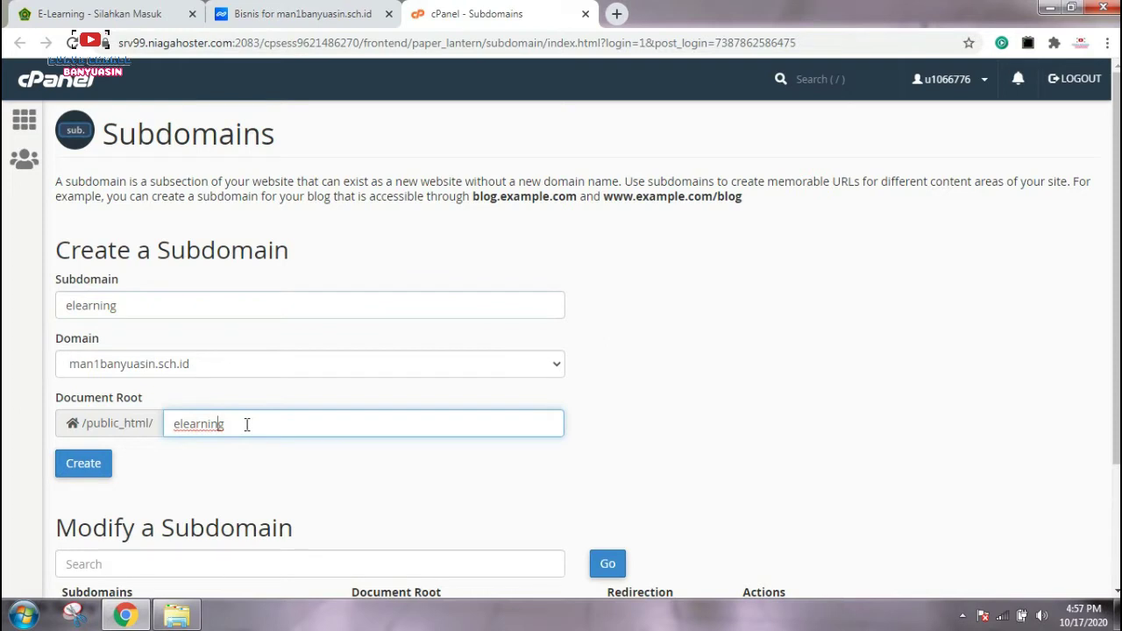
pyautogui.click(96, 468)
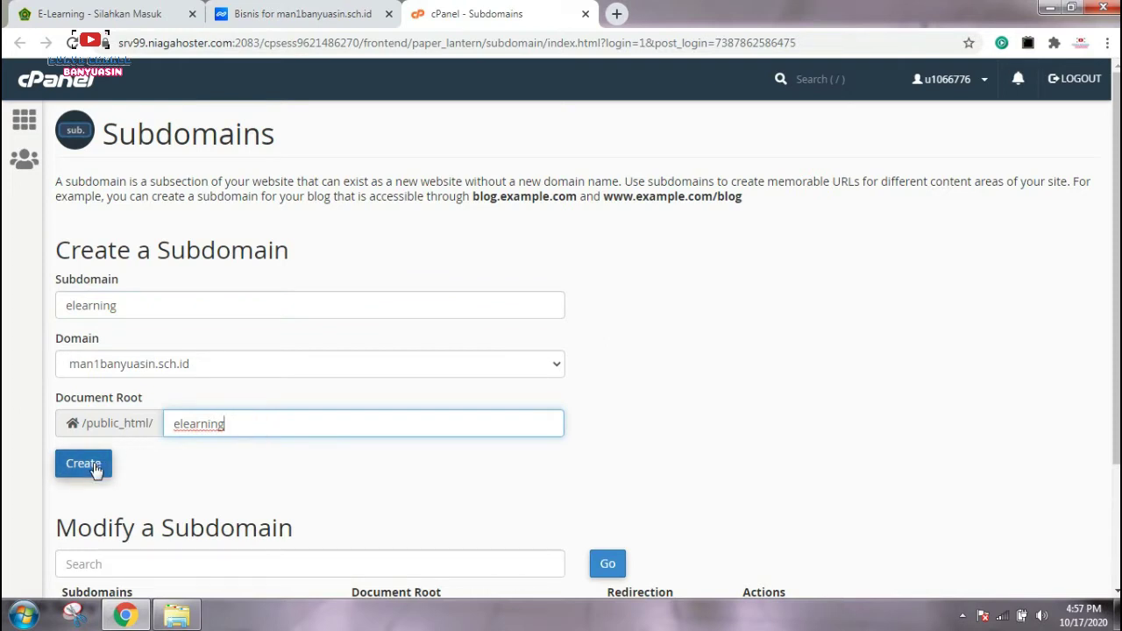
pyautogui.scroll(-1, 97, 471)
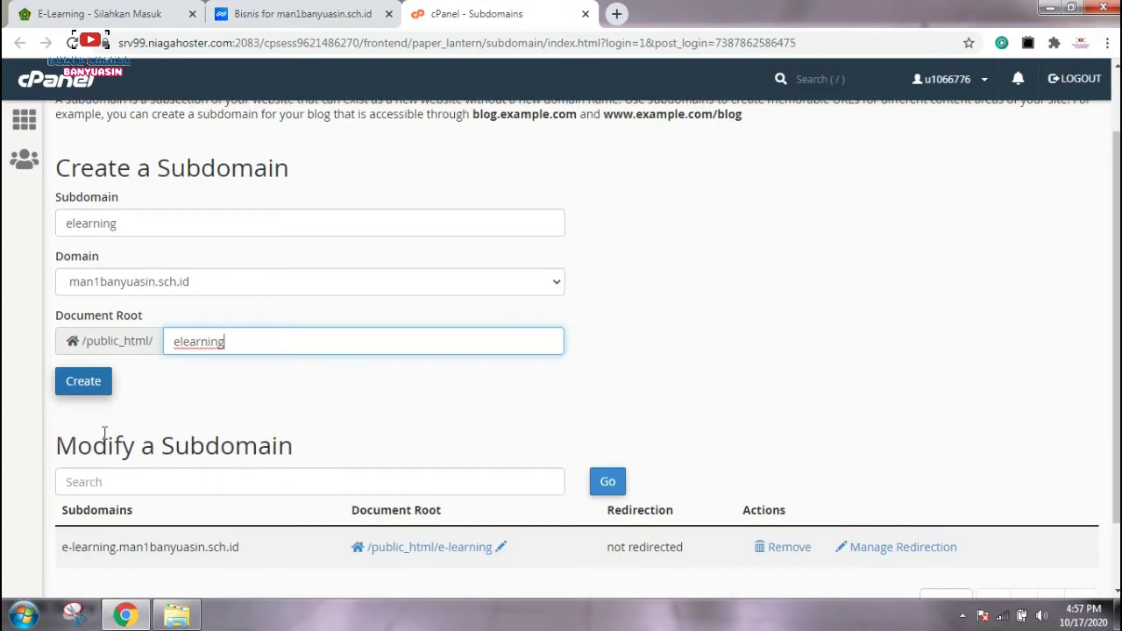
pyautogui.click(94, 386)
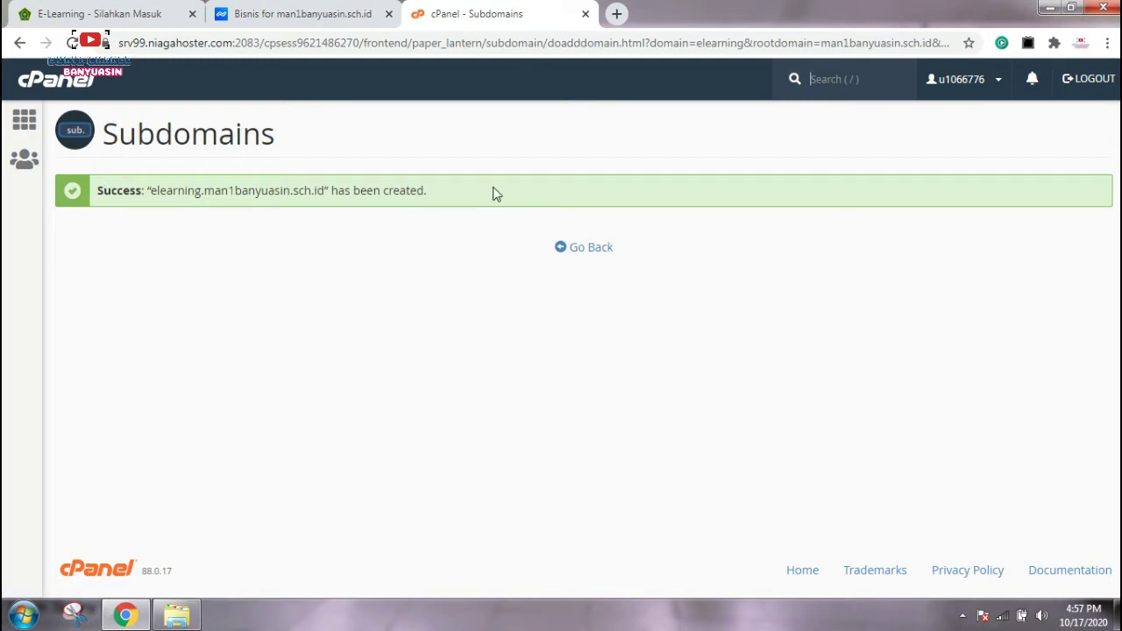
# Return to the subdomain list and open /public_html/elearning in File Manager
pyautogui.click(579, 248)
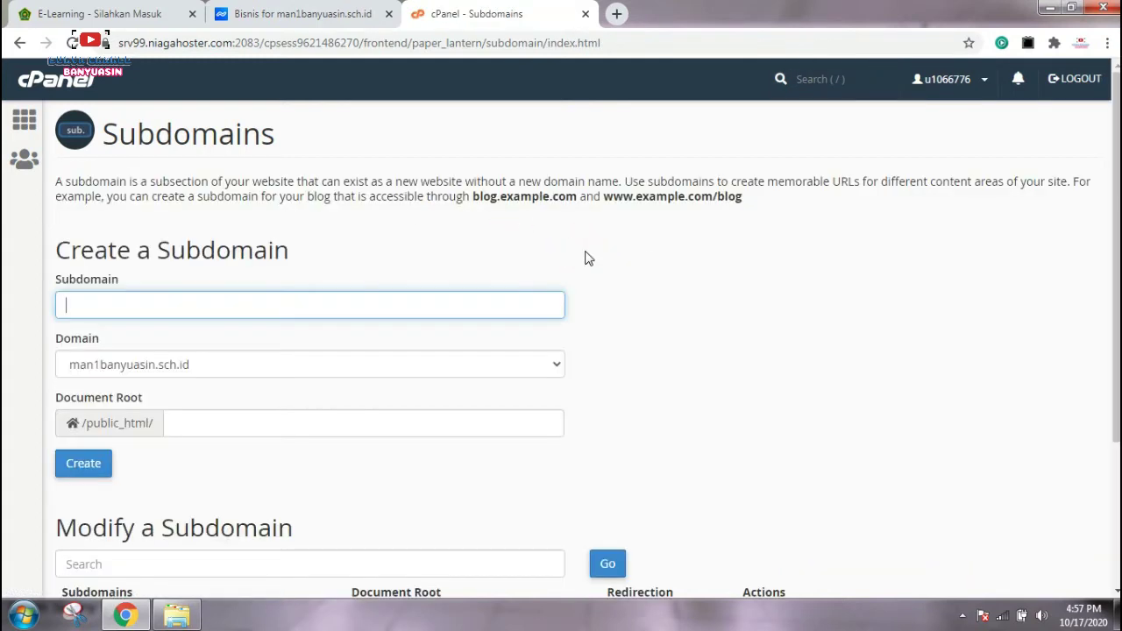
pyautogui.scroll(-3, 584, 270)
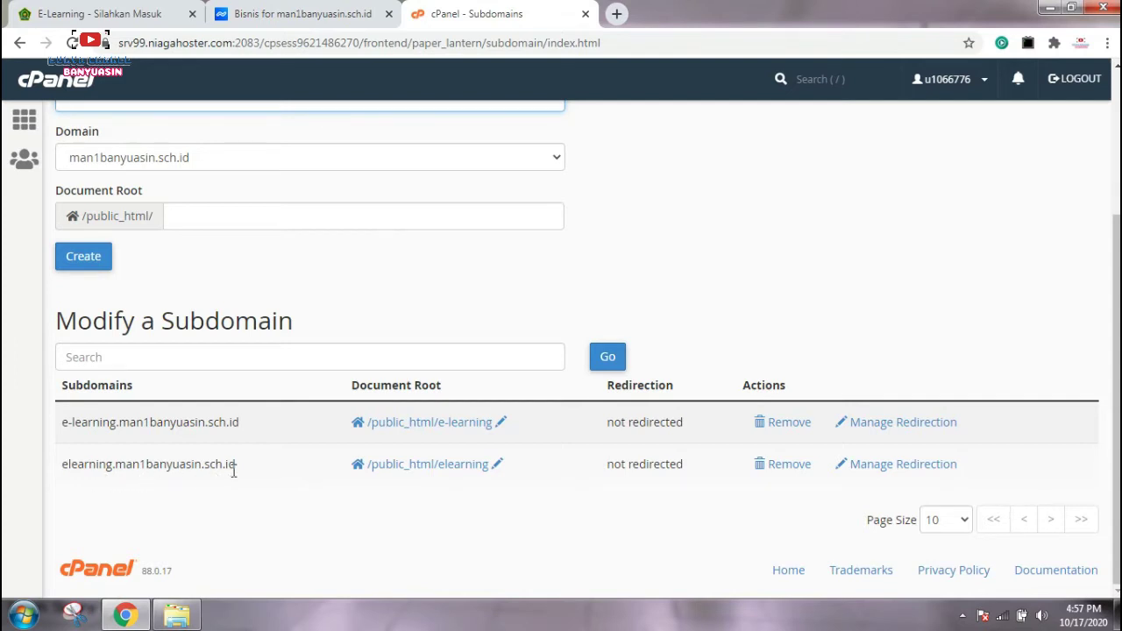
pyautogui.moveTo(59, 474); pyautogui.dragTo(245, 488)
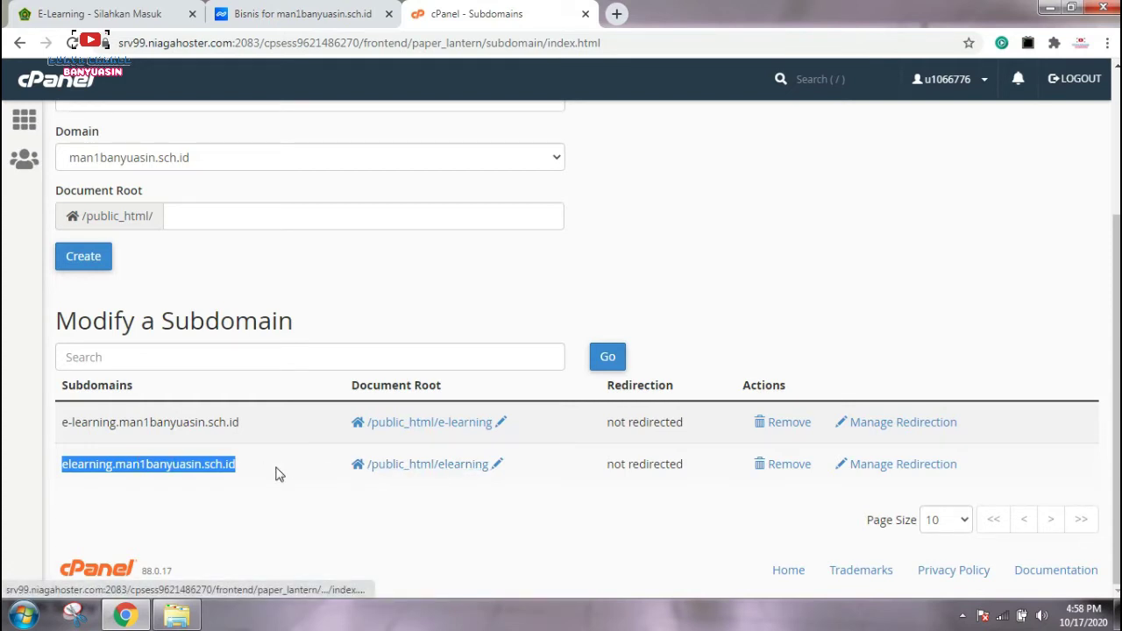
pyautogui.click(416, 473)
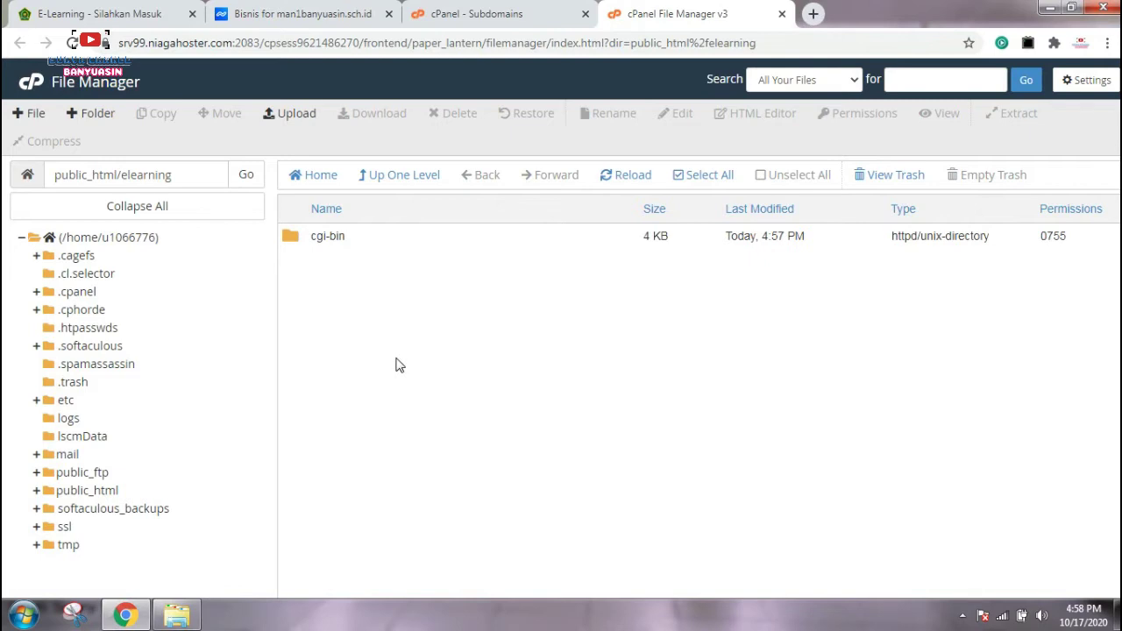
# Permanently delete the cgi-bin folder, skipping the trash, then go to the Upload page
pyautogui.click(334, 238)
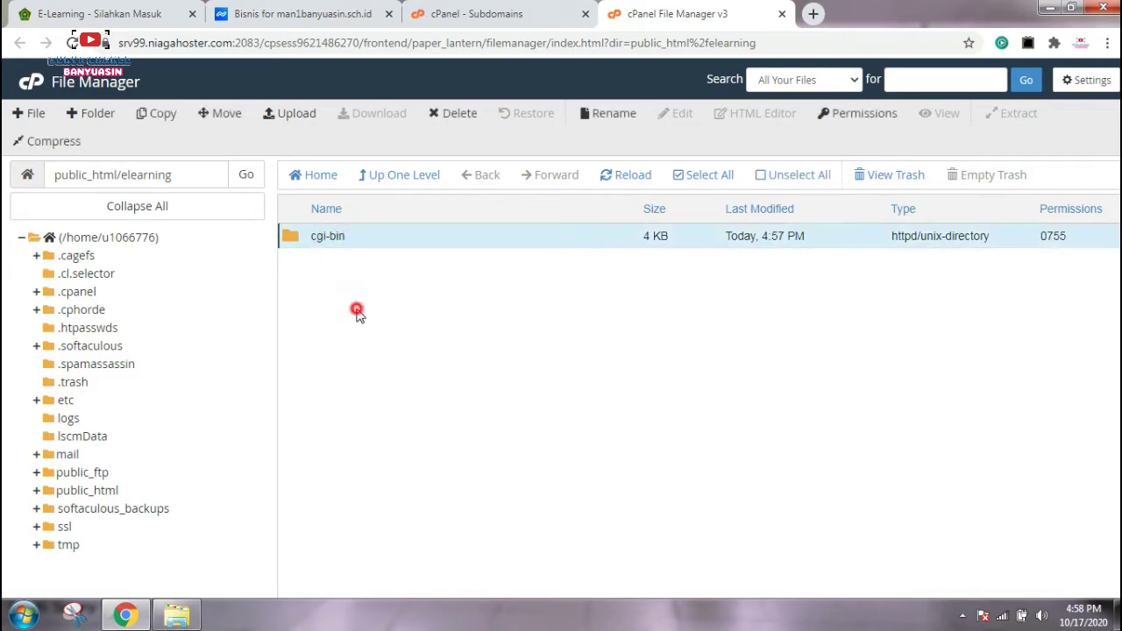
pyautogui.click(345, 239)
pyautogui.click(327, 306)
pyautogui.click(296, 237)
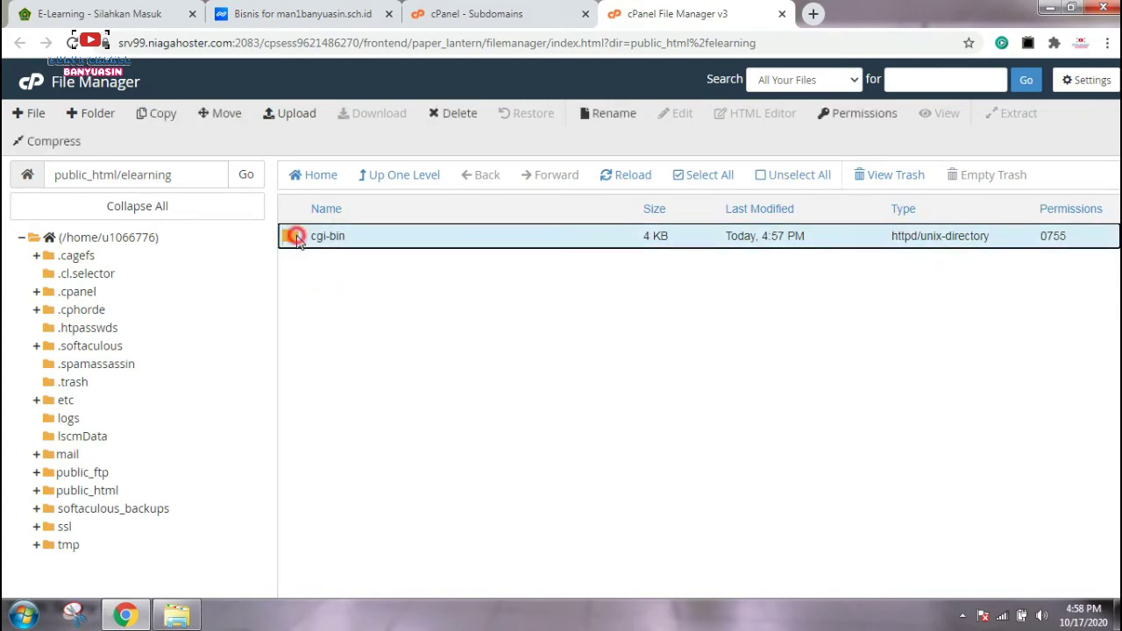
pyautogui.rightClick(297, 239)
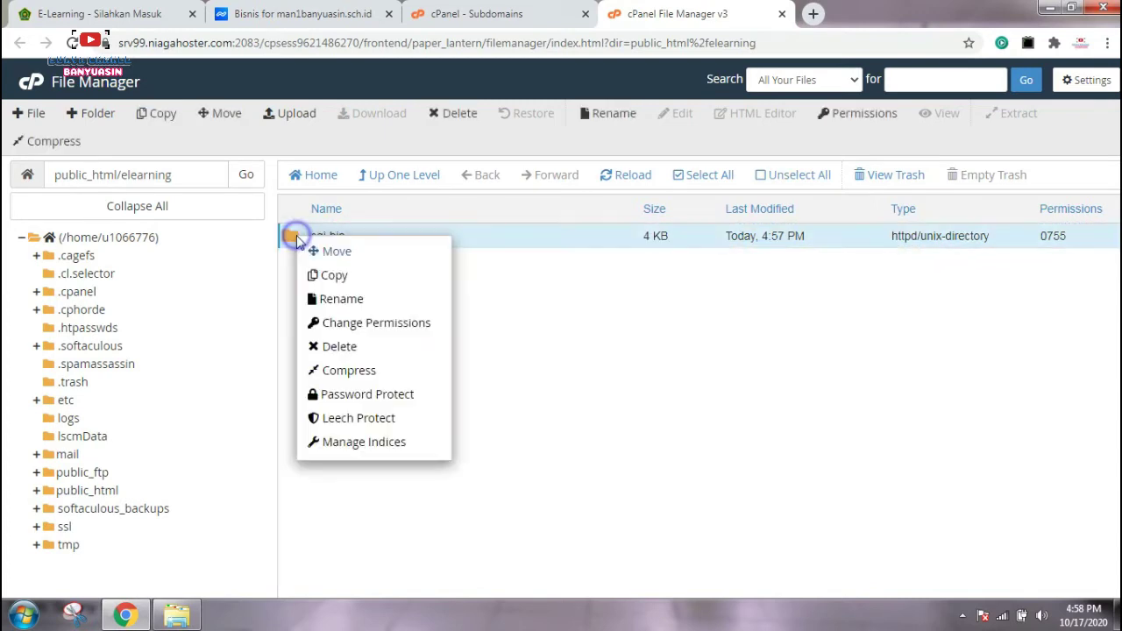
pyautogui.click(363, 349)
pyautogui.click(459, 337)
pyautogui.click(699, 380)
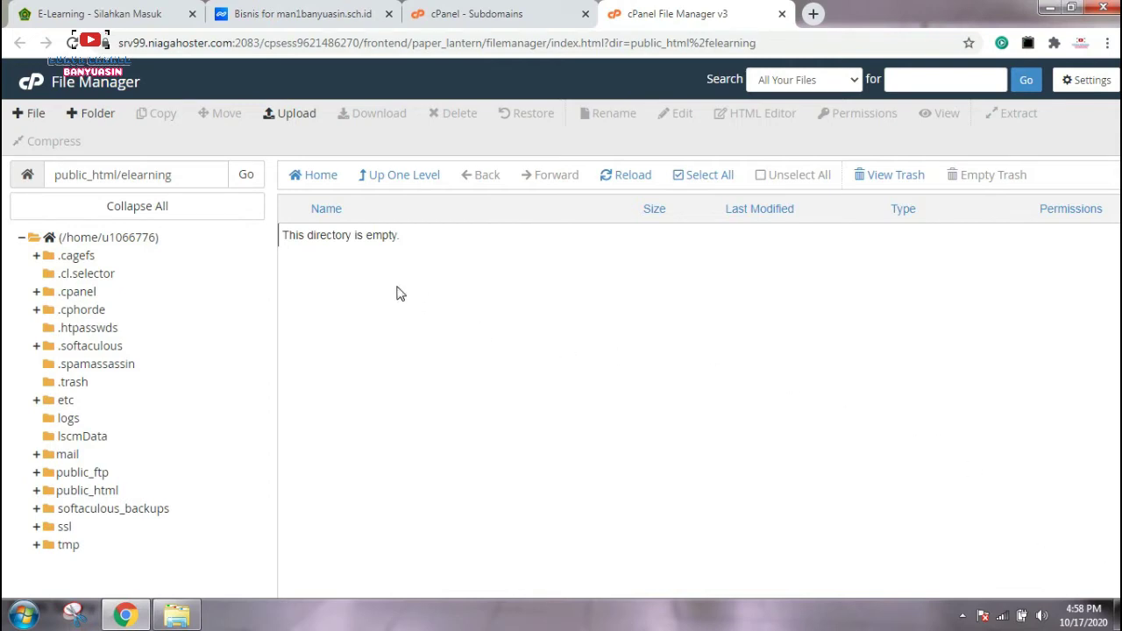
pyautogui.click(284, 119)
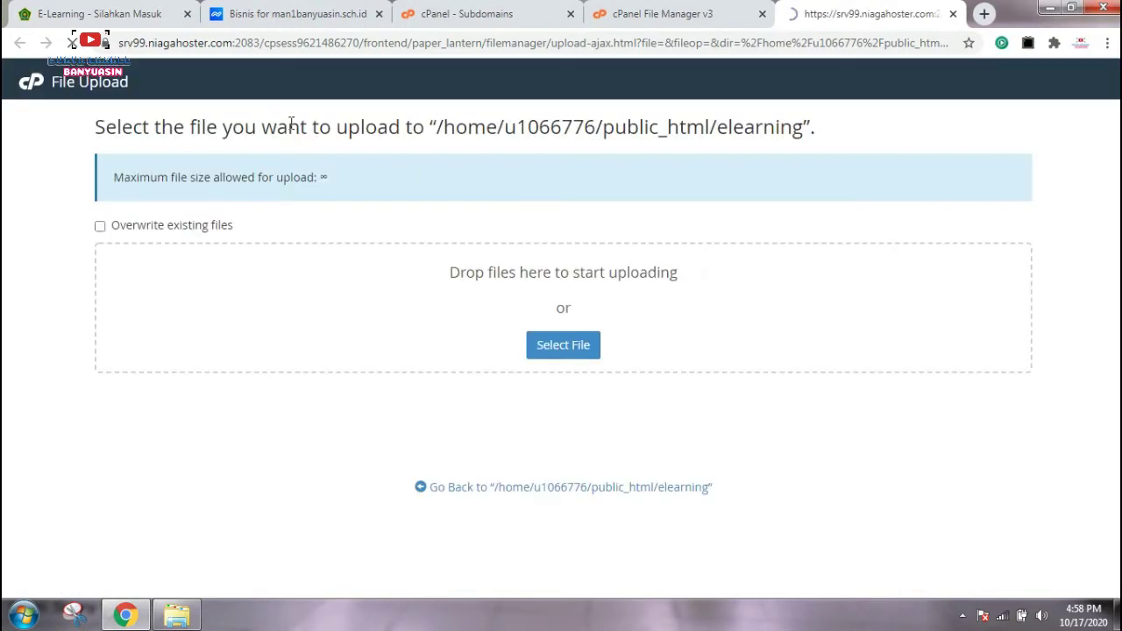
# Upload the dataweb archive from D:\HOSTING ELEARNING MADRASAH V 2.0
pyautogui.click(570, 354)
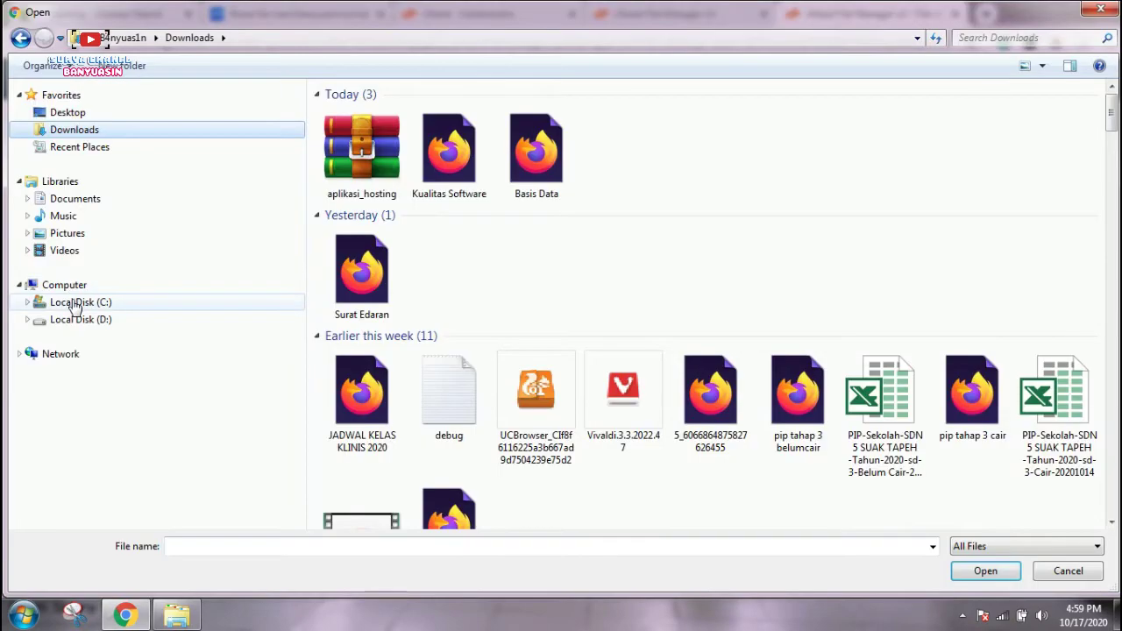
pyautogui.click(78, 302)
pyautogui.click(79, 320)
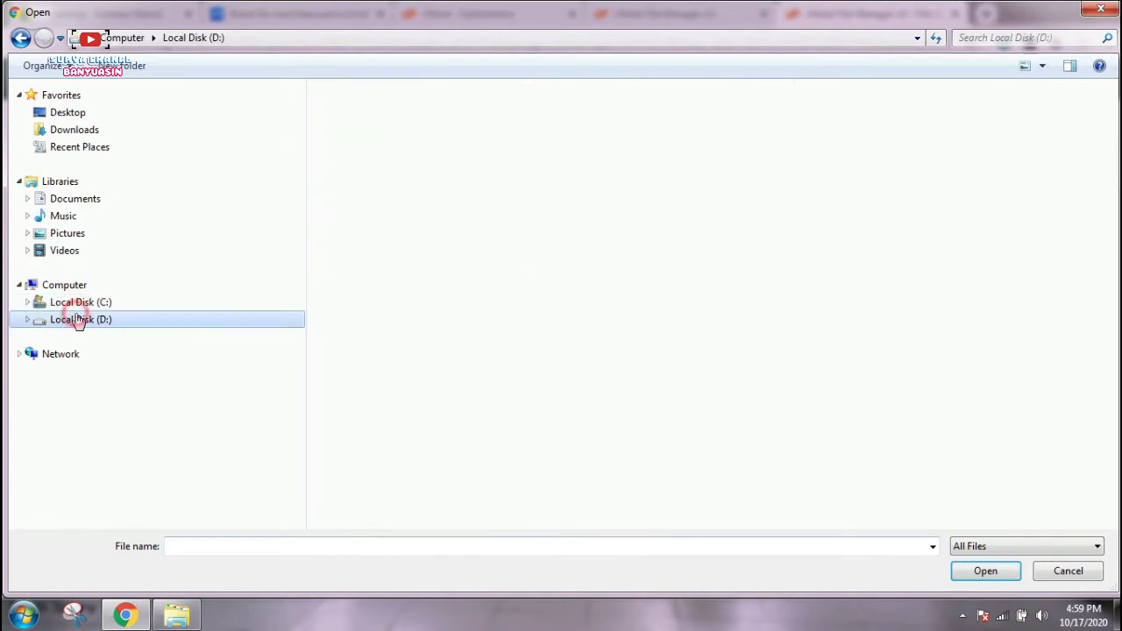
pyautogui.click(438, 178)
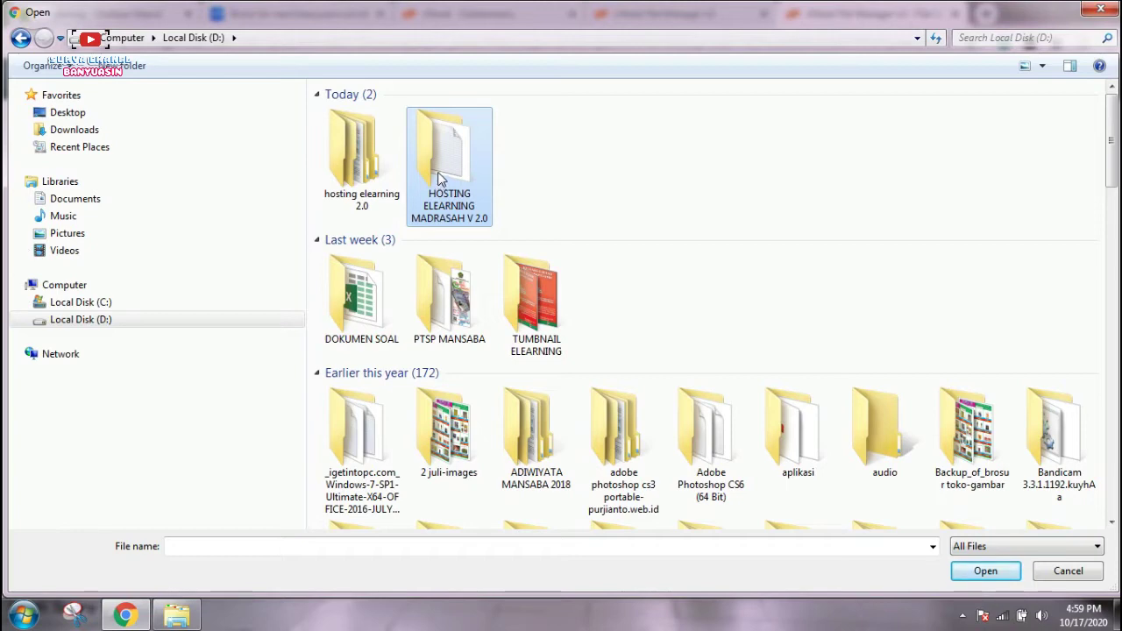
pyautogui.doubleClick(441, 178)
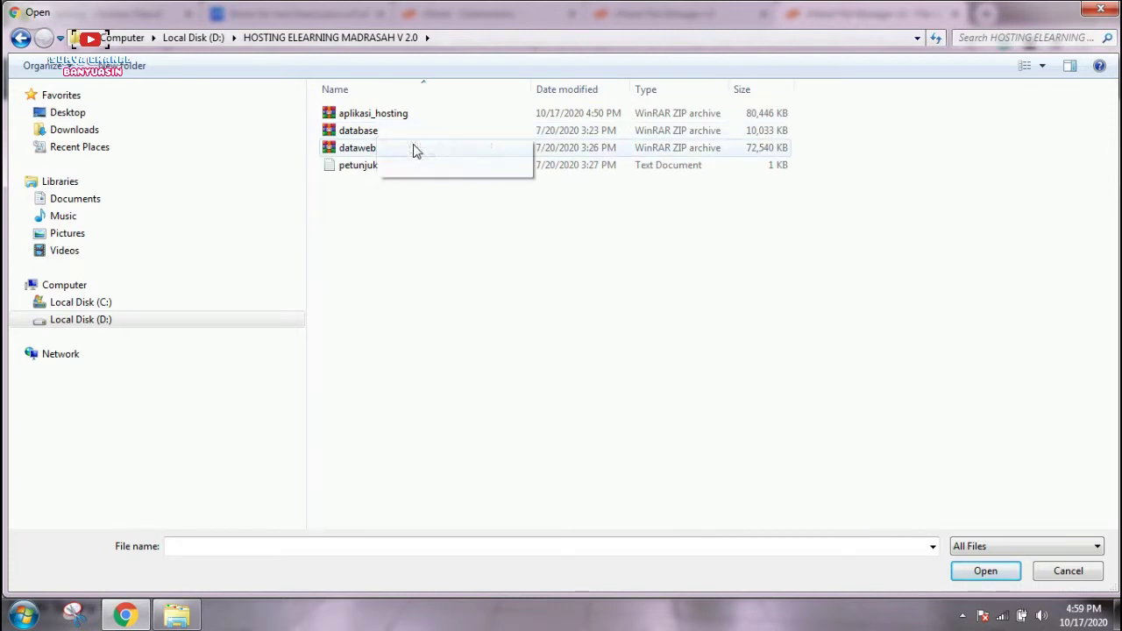
pyautogui.click(377, 149)
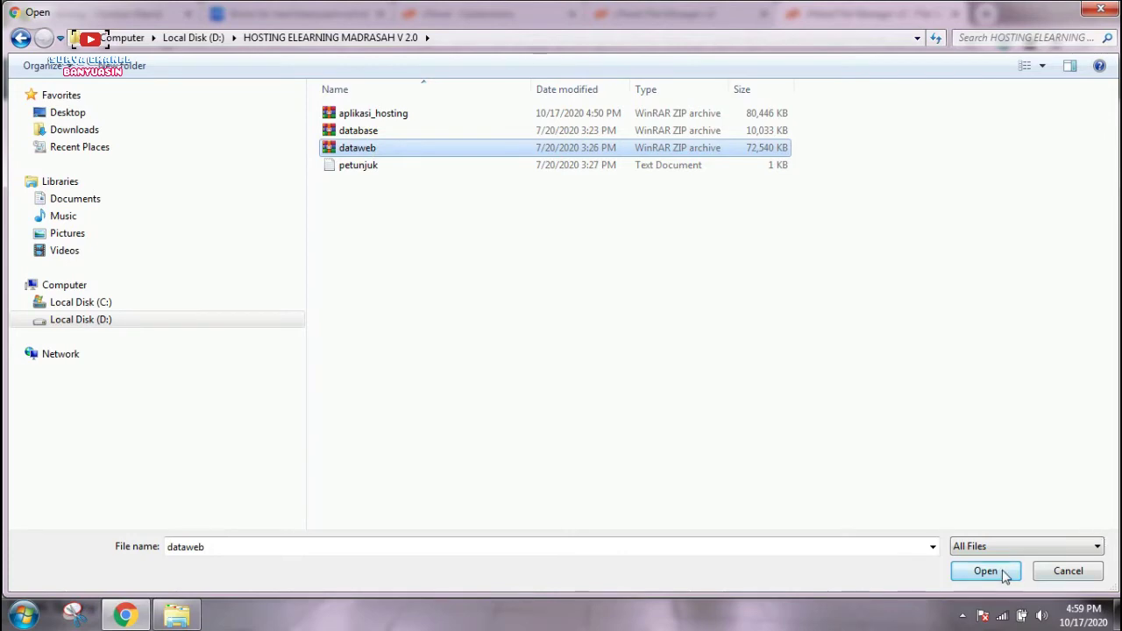
pyautogui.click(989, 571)
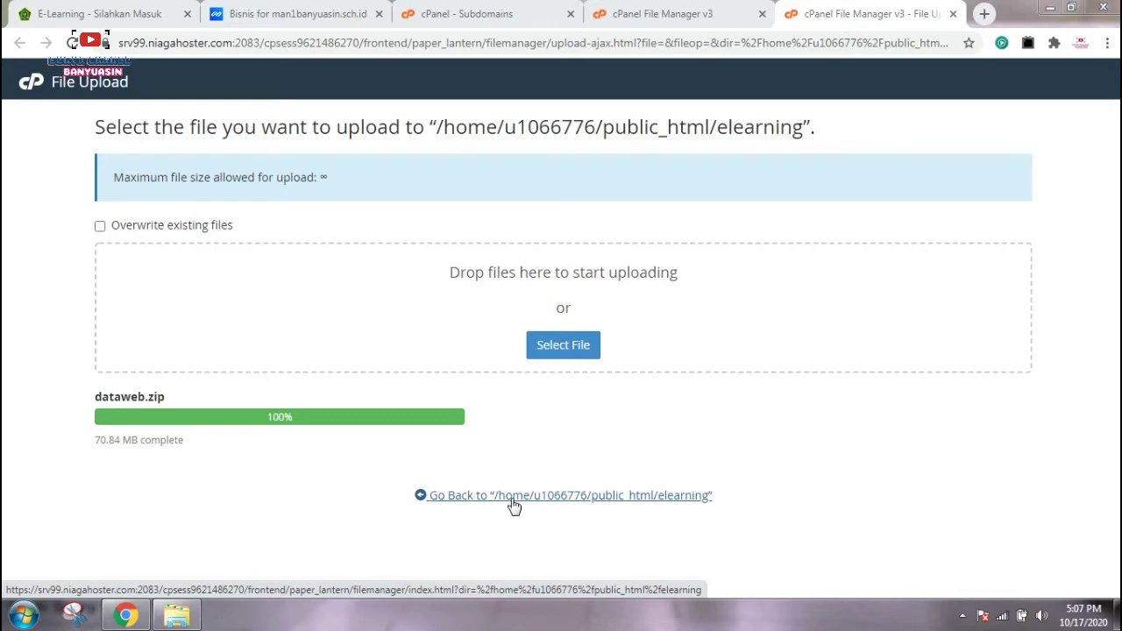
# Extract dataweb.zip into the elearning folder
pyautogui.click(530, 497)
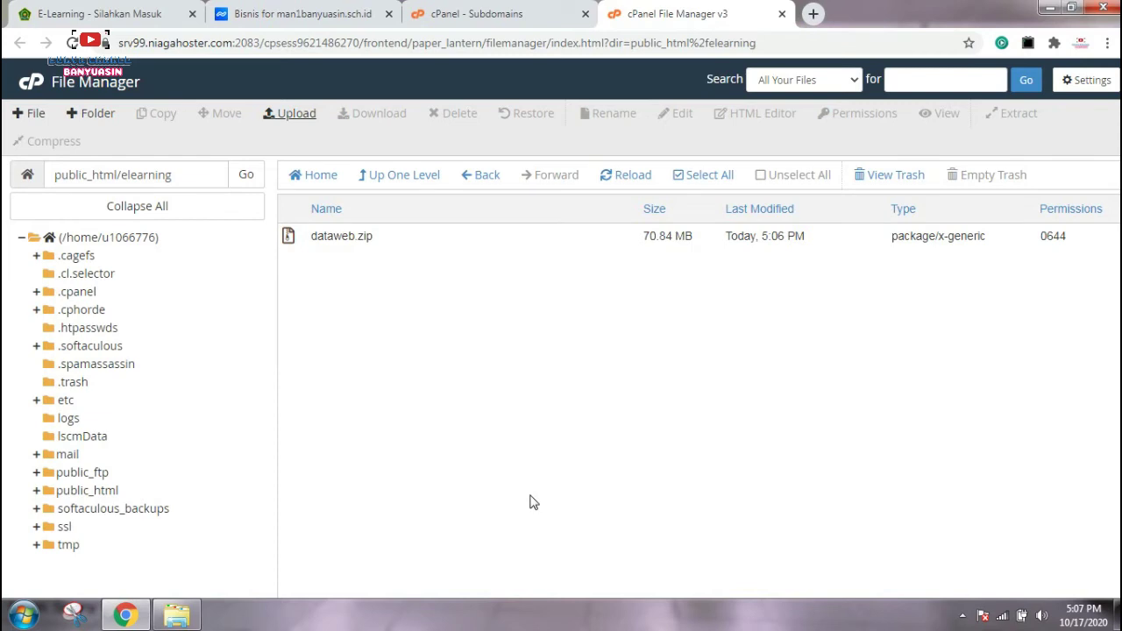
pyautogui.click(340, 236)
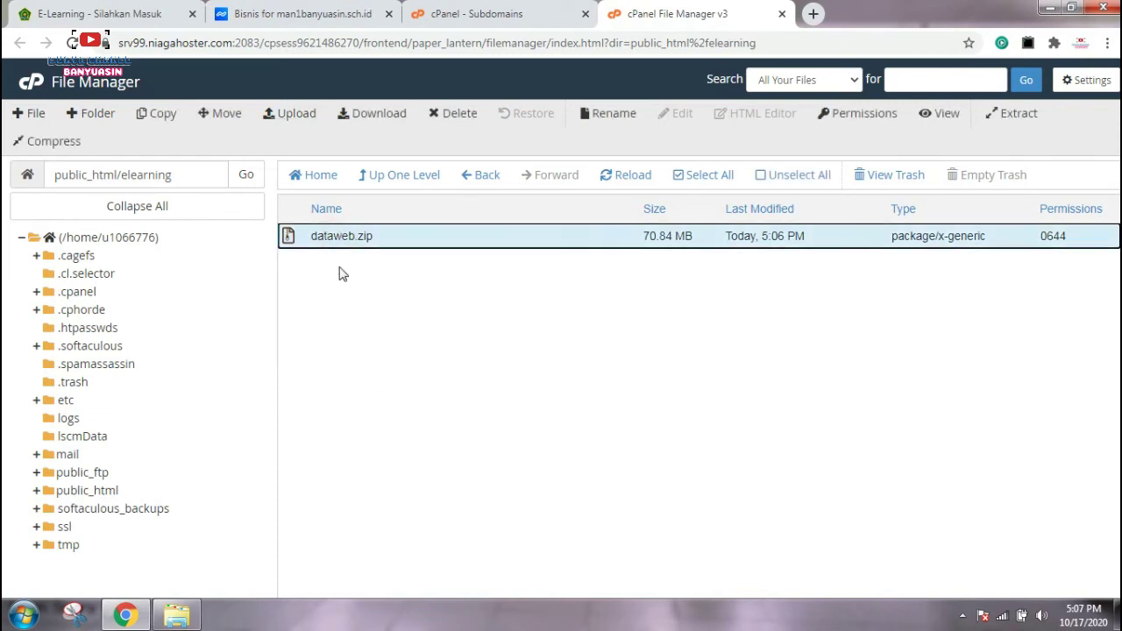
pyautogui.rightClick(345, 236)
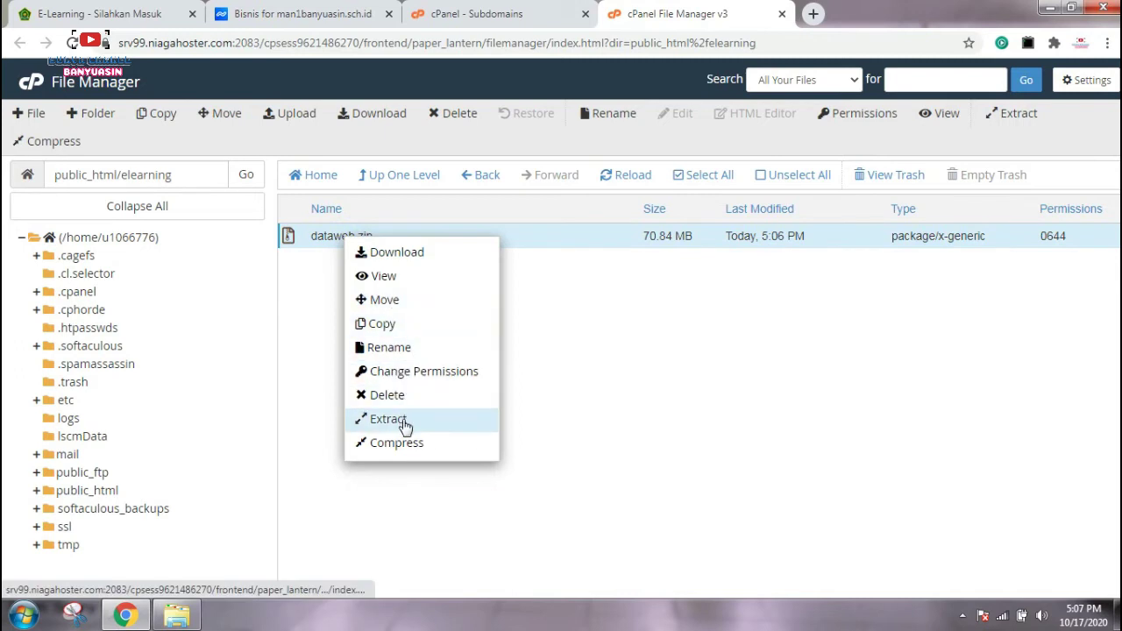
pyautogui.click(402, 420)
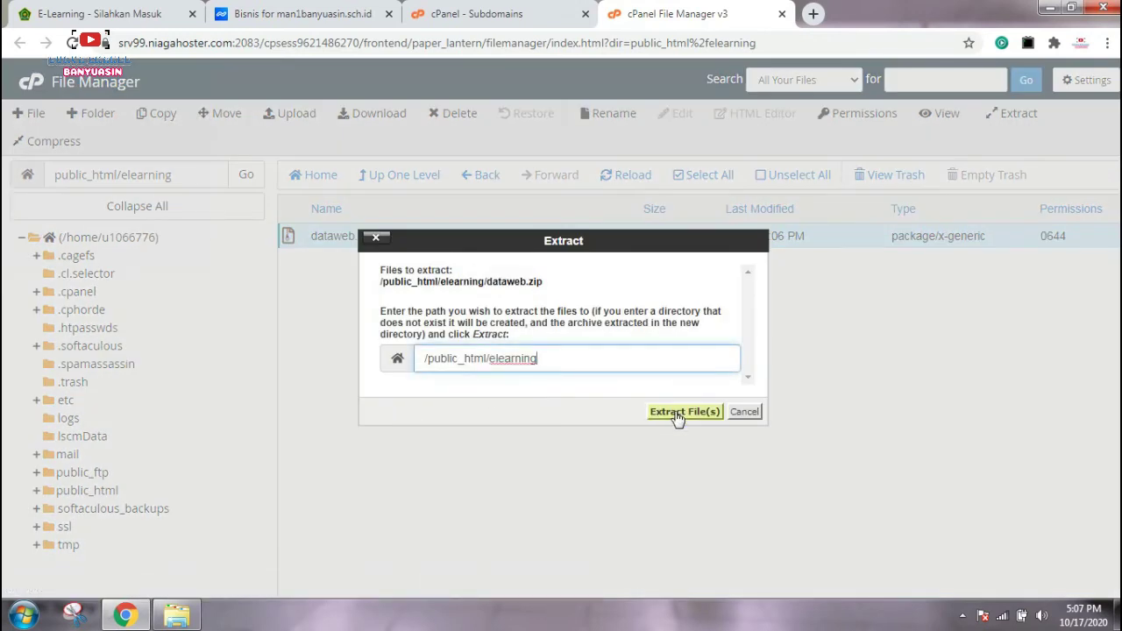
pyautogui.click(676, 412)
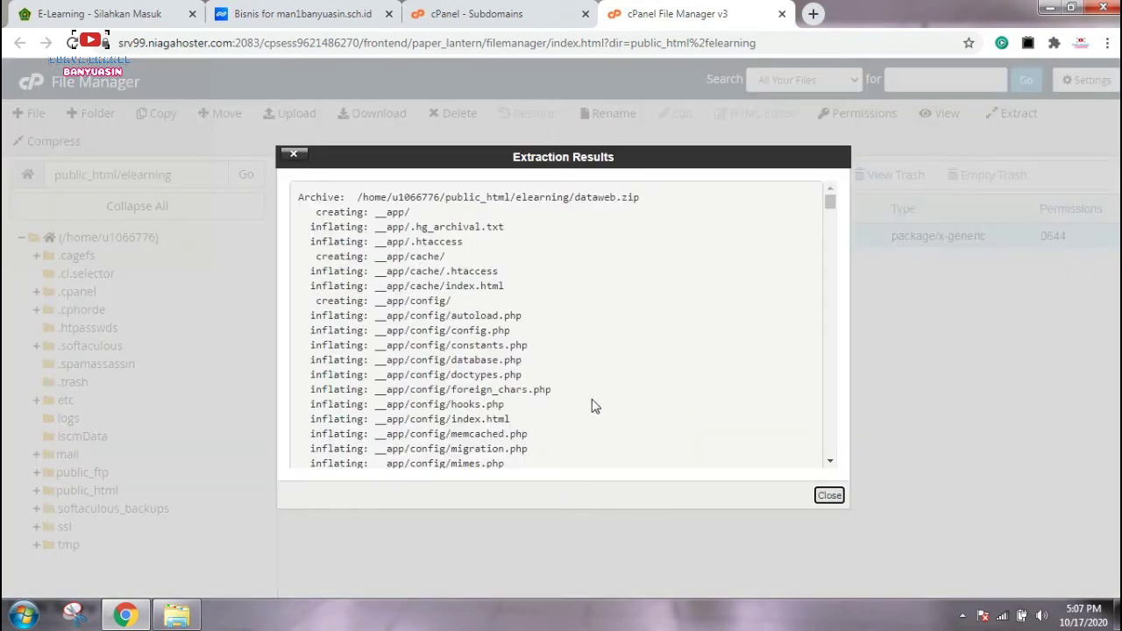
# Close the extraction results and reload the page to refresh the file list
pyautogui.scroll(-1, 670, 333)
pyautogui.scroll(-10, 694, 383)
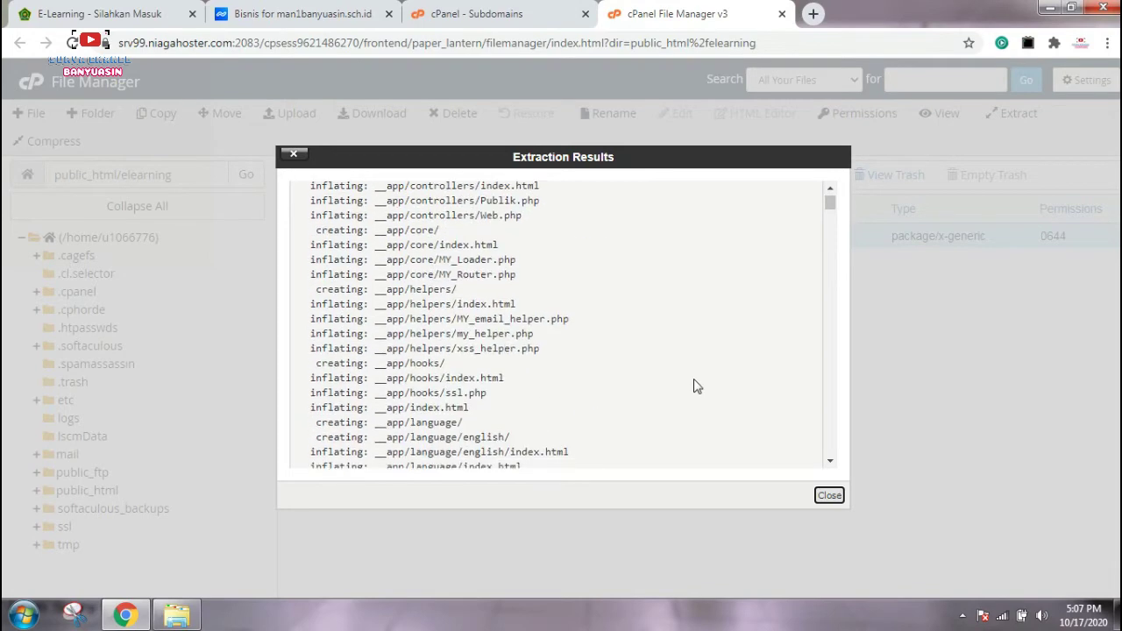
pyautogui.click(829, 495)
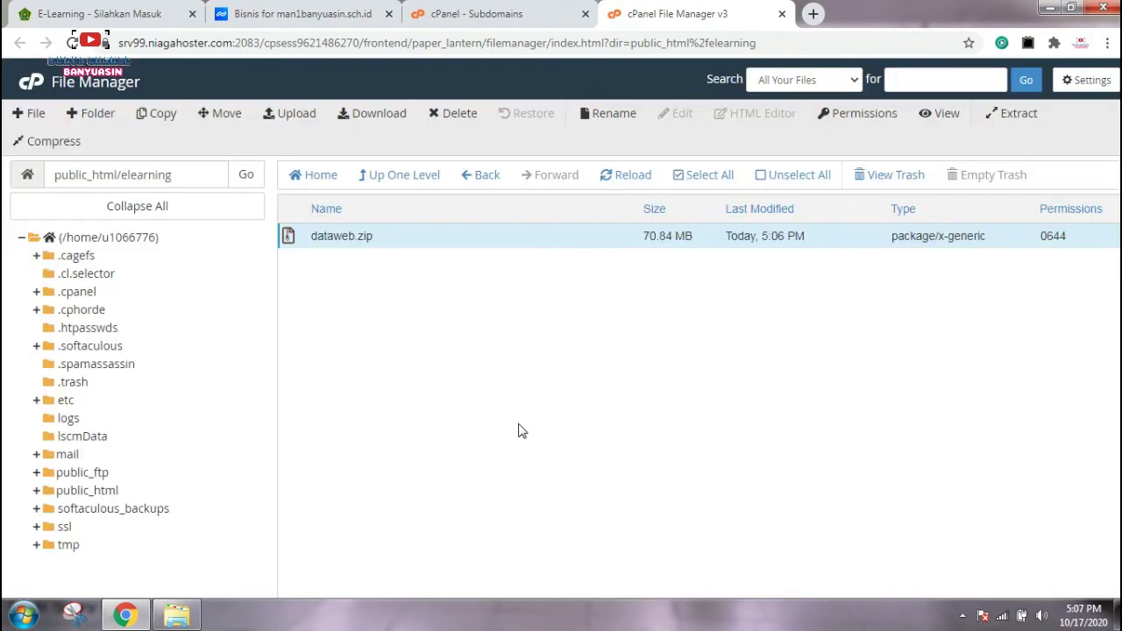
pyautogui.rightClick(466, 373)
pyautogui.click(409, 348)
pyautogui.press('F5')
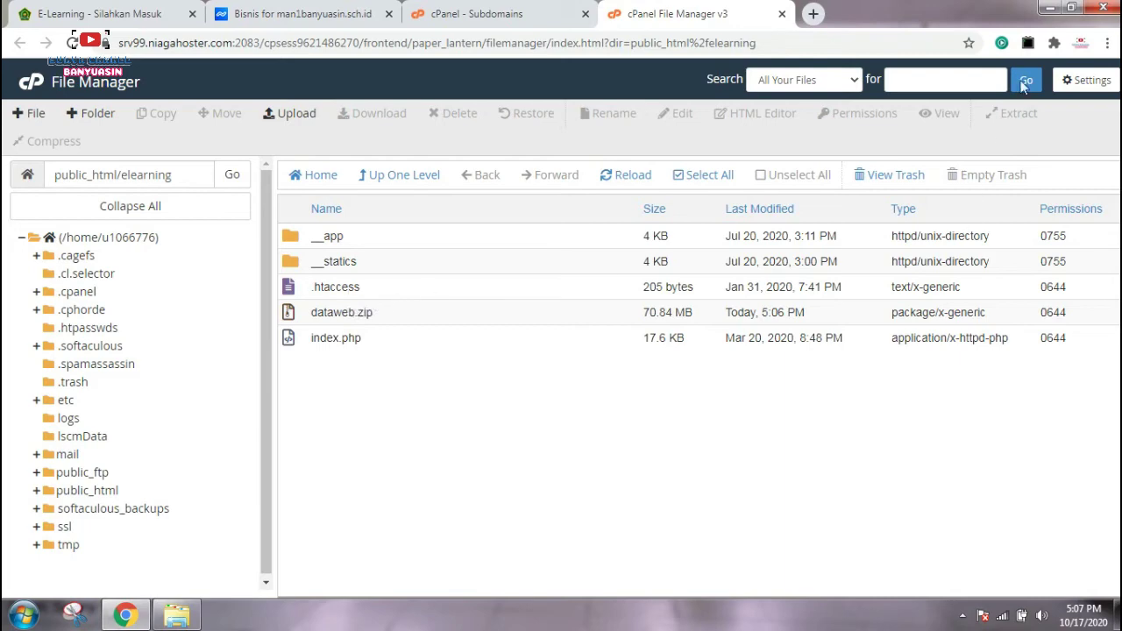
# Save File Manager settings to show hidden files, then permanently delete dataweb.zip
pyautogui.click(1077, 81)
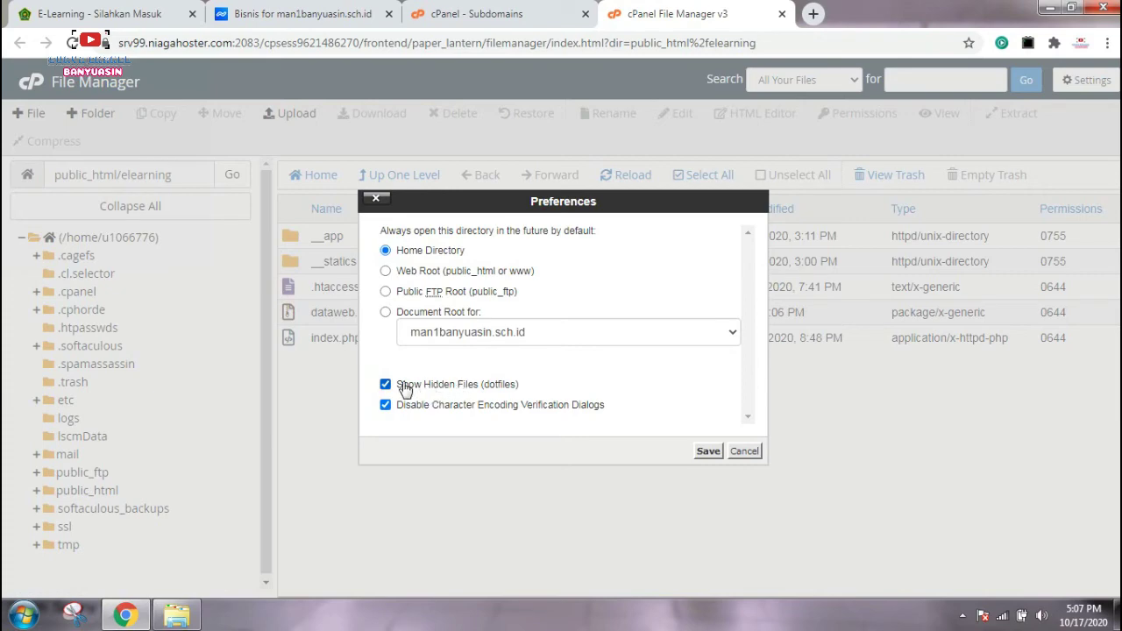
pyautogui.click(702, 453)
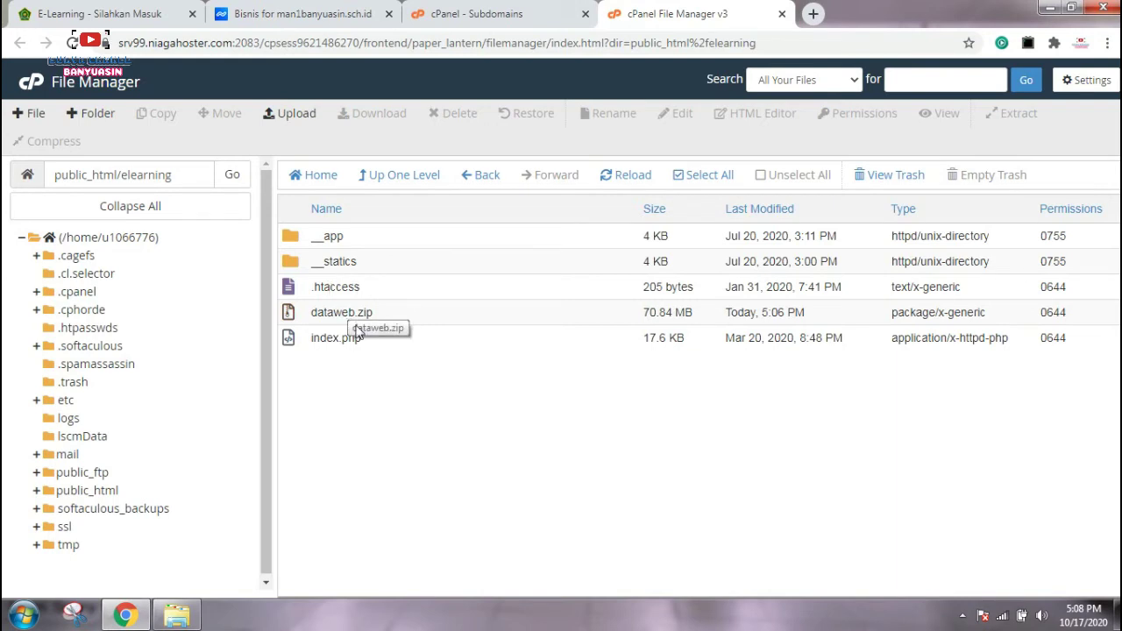
pyautogui.click(354, 314)
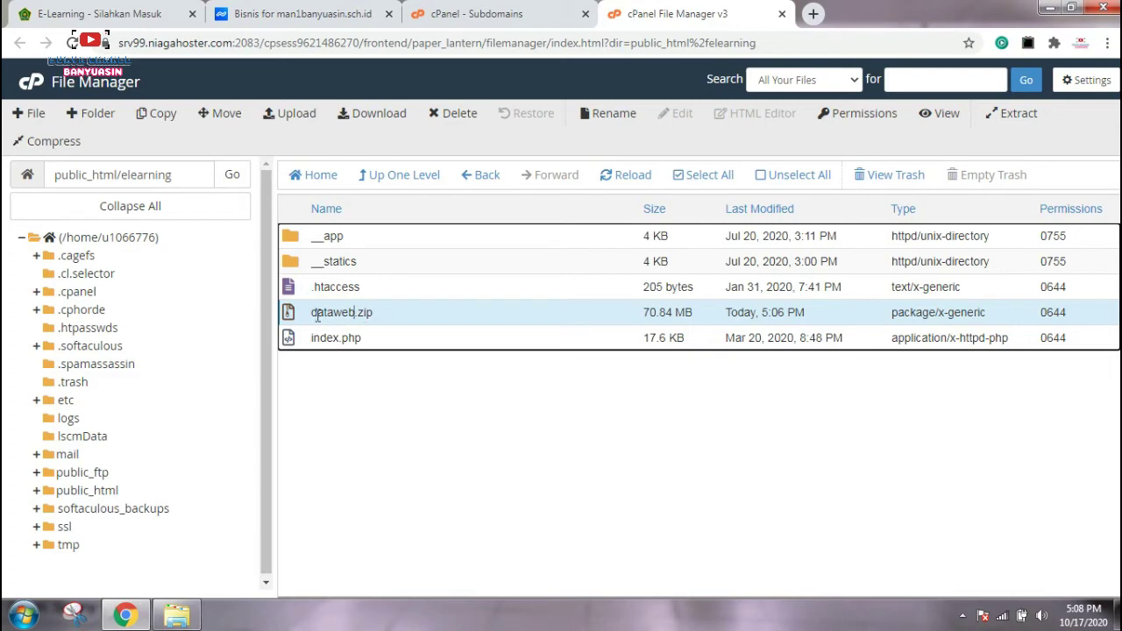
pyautogui.click(449, 114)
pyautogui.click(535, 337)
pyautogui.click(703, 382)
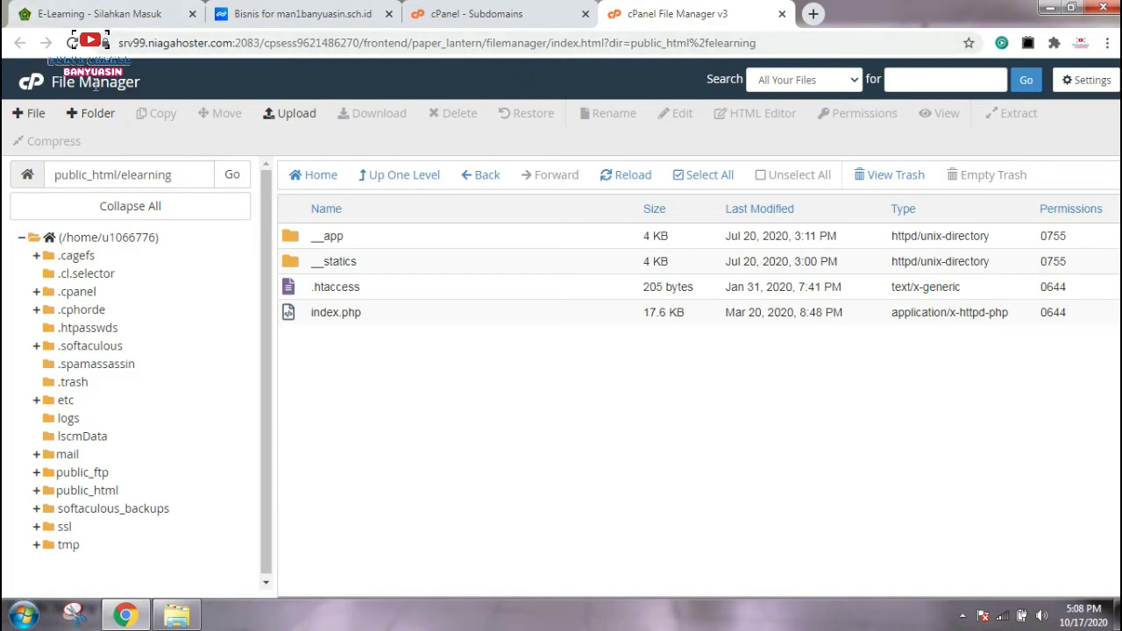
# Go back to the cPanel main page and scroll to the Databases tools
pyautogui.click(43, 88)
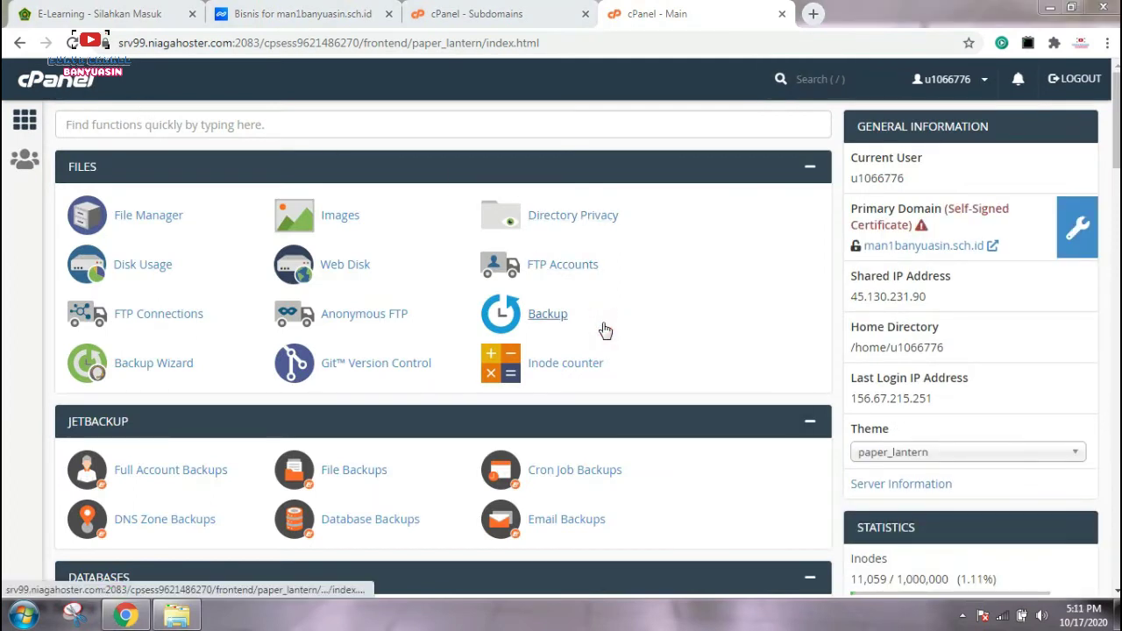
pyautogui.click(25, 120)
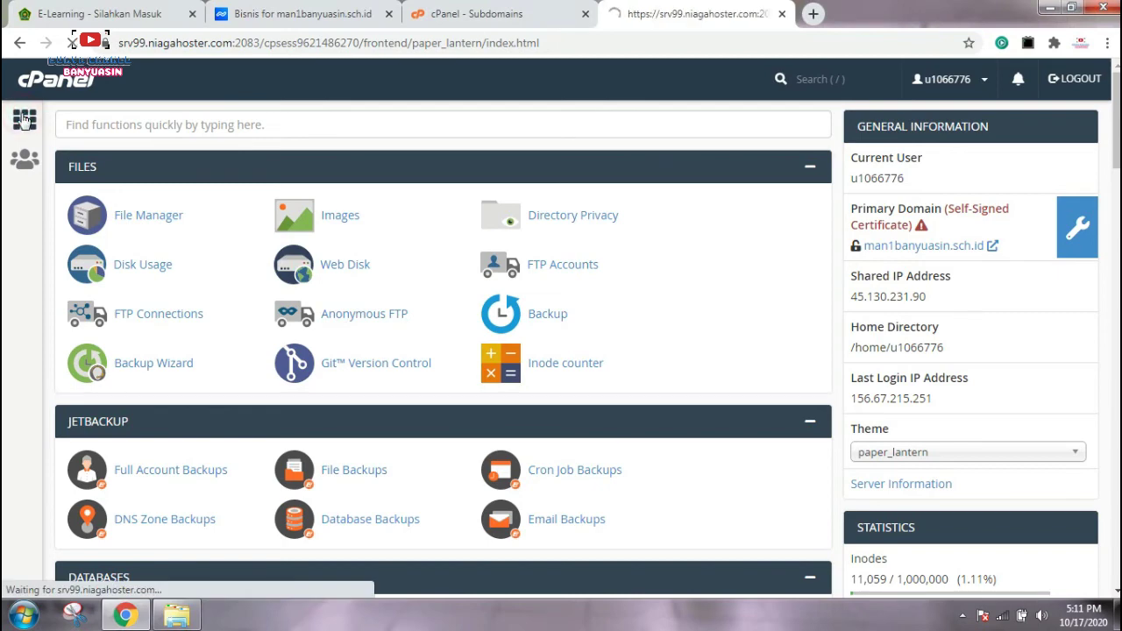
pyautogui.scroll(-3, 164, 226)
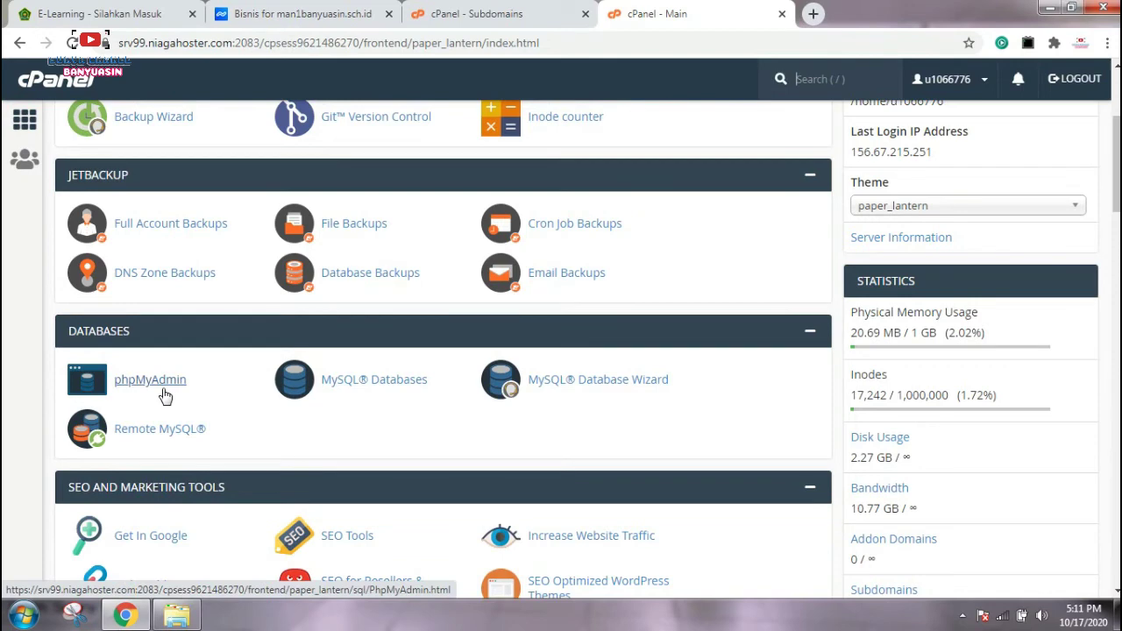
# Create the MySQL database 'elearning' (u1066776_elearning) and return to the MySQL Databases overview
pyautogui.click(406, 394)
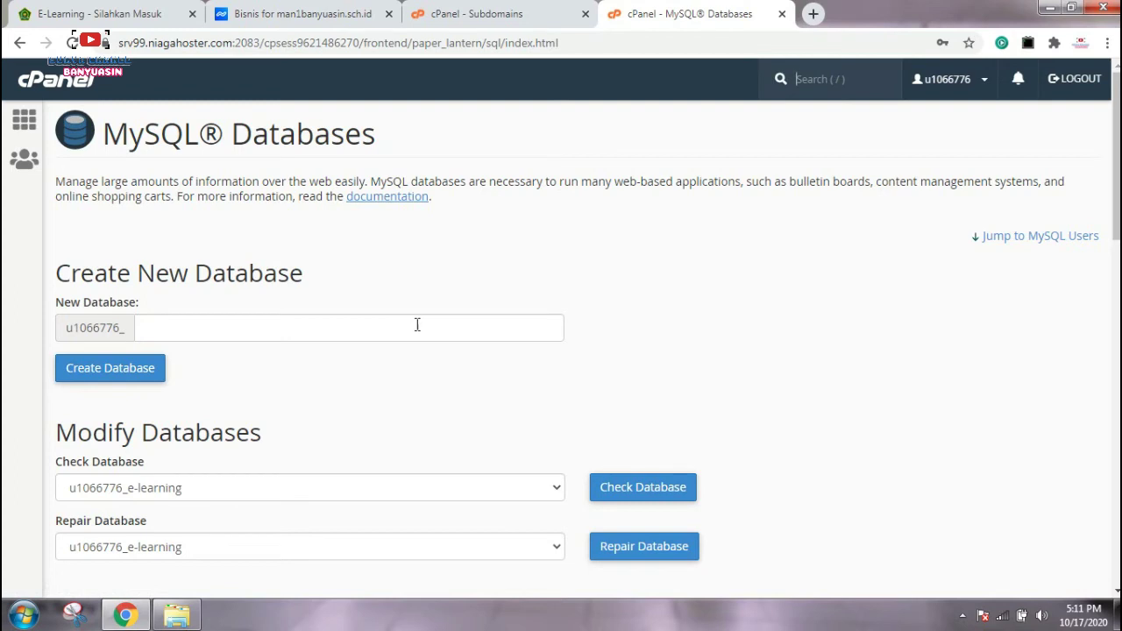
pyautogui.scroll(-2, 477, 309)
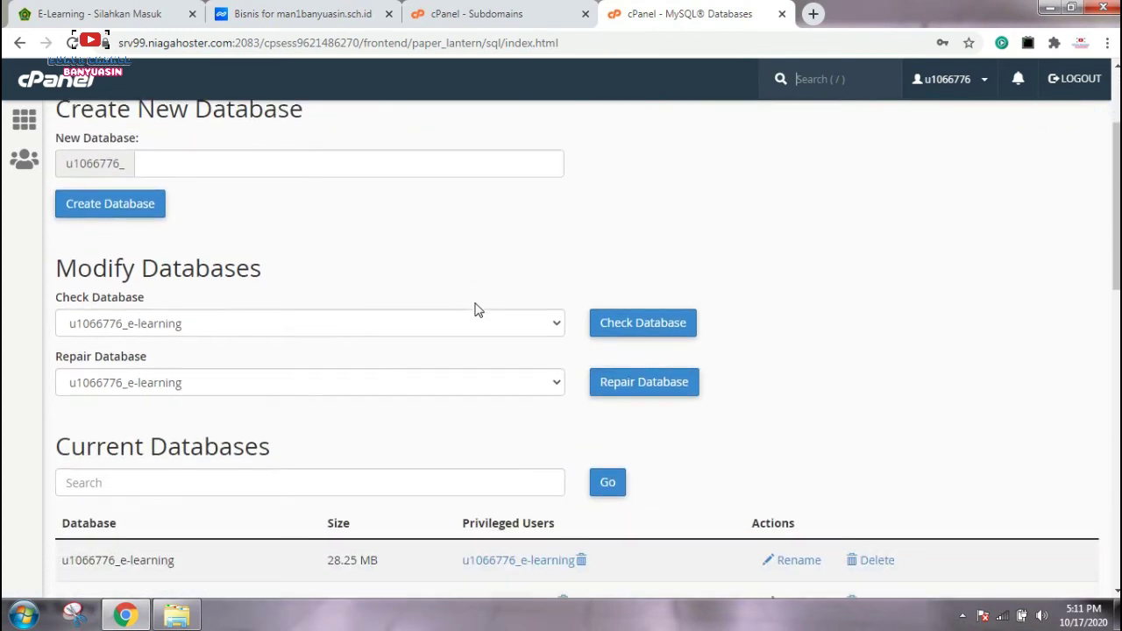
pyautogui.scroll(1, 376, 268)
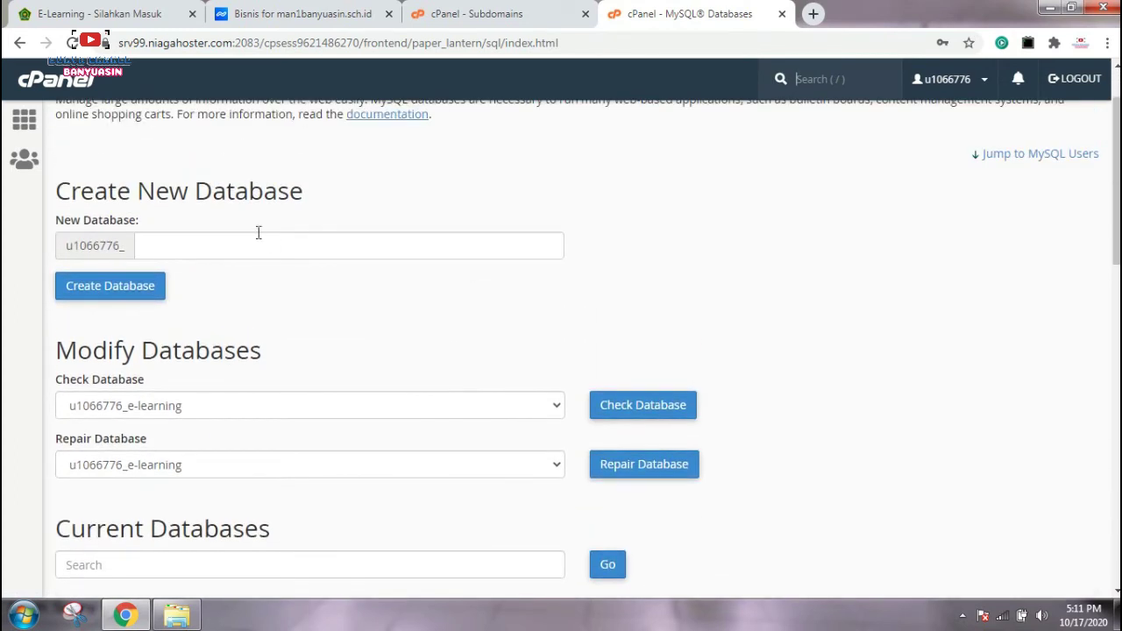
pyautogui.click(175, 243)
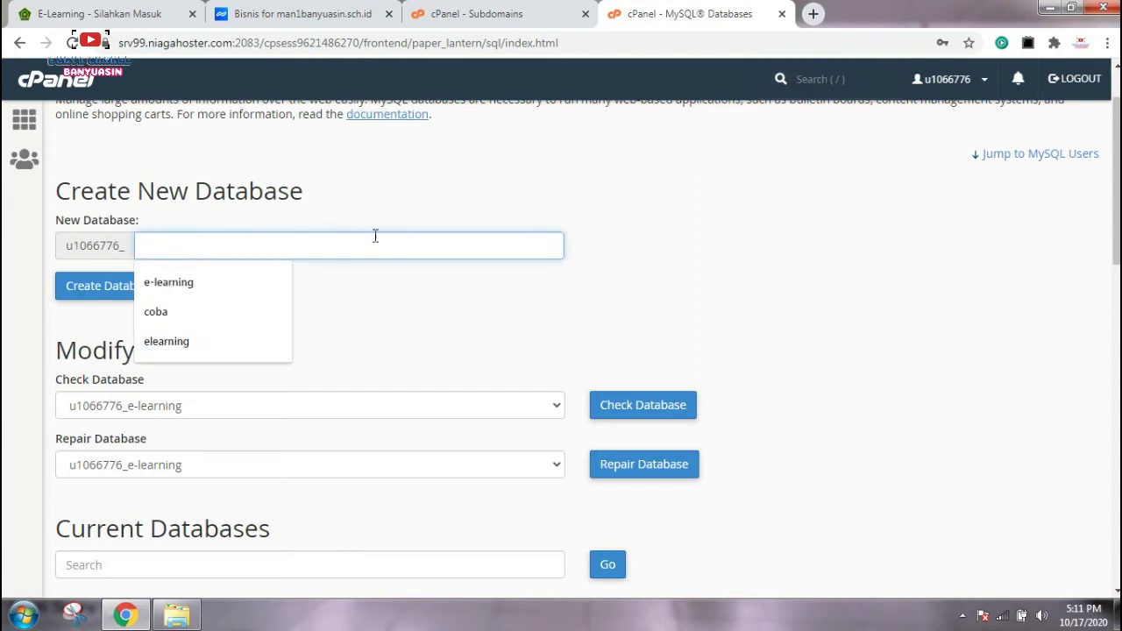
pyautogui.click(465, 190)
pyautogui.click(255, 254)
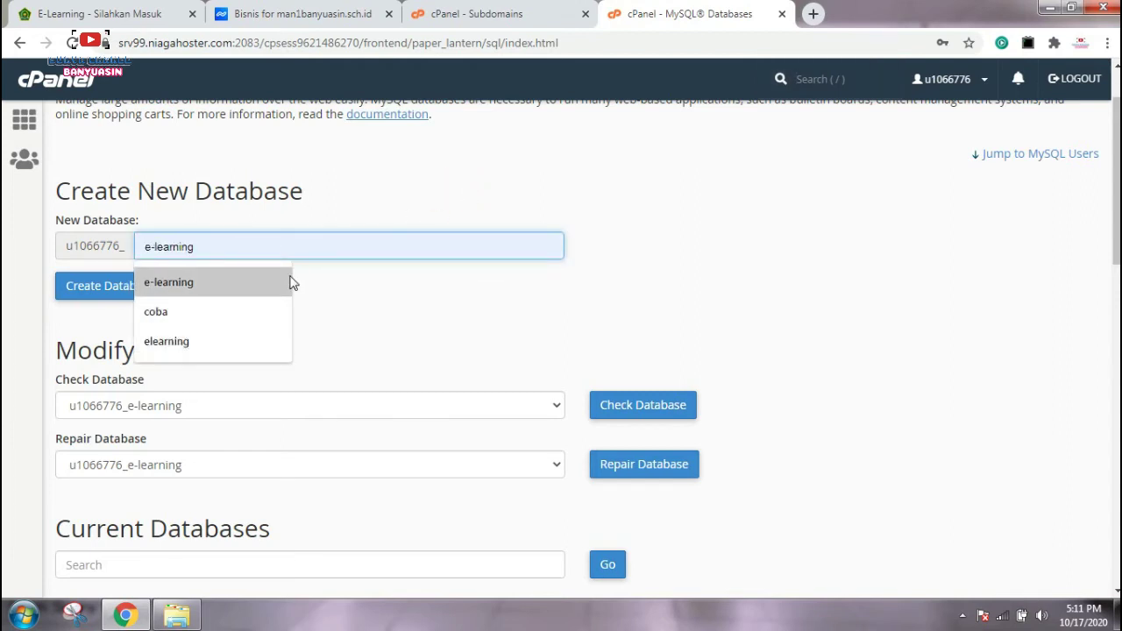
pyautogui.click(199, 339)
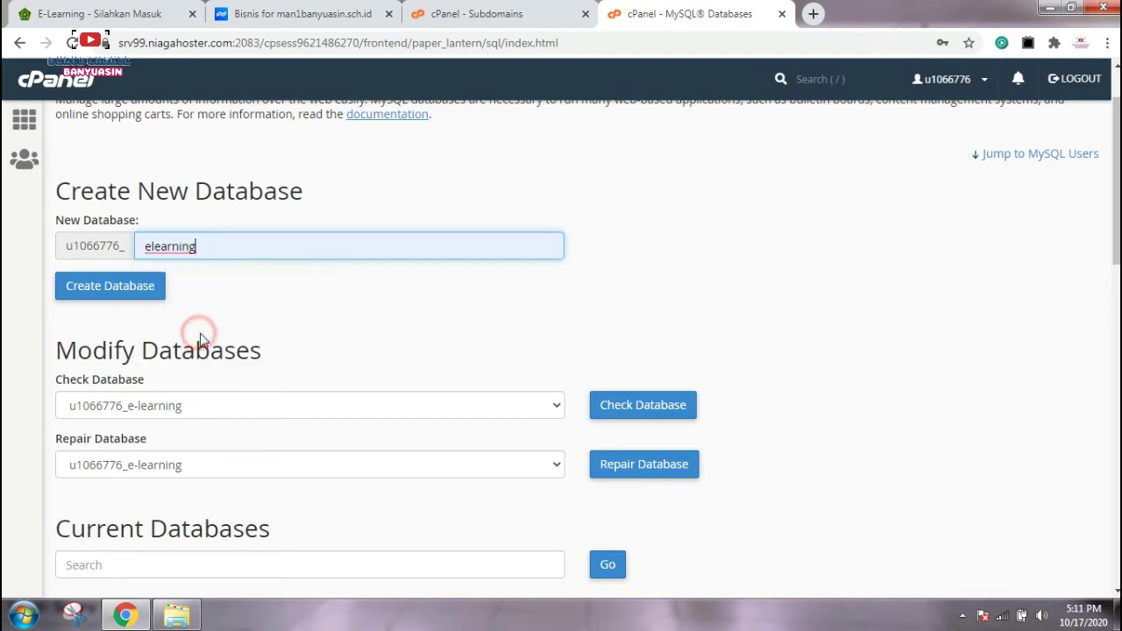
pyautogui.click(151, 246)
pyautogui.click(120, 292)
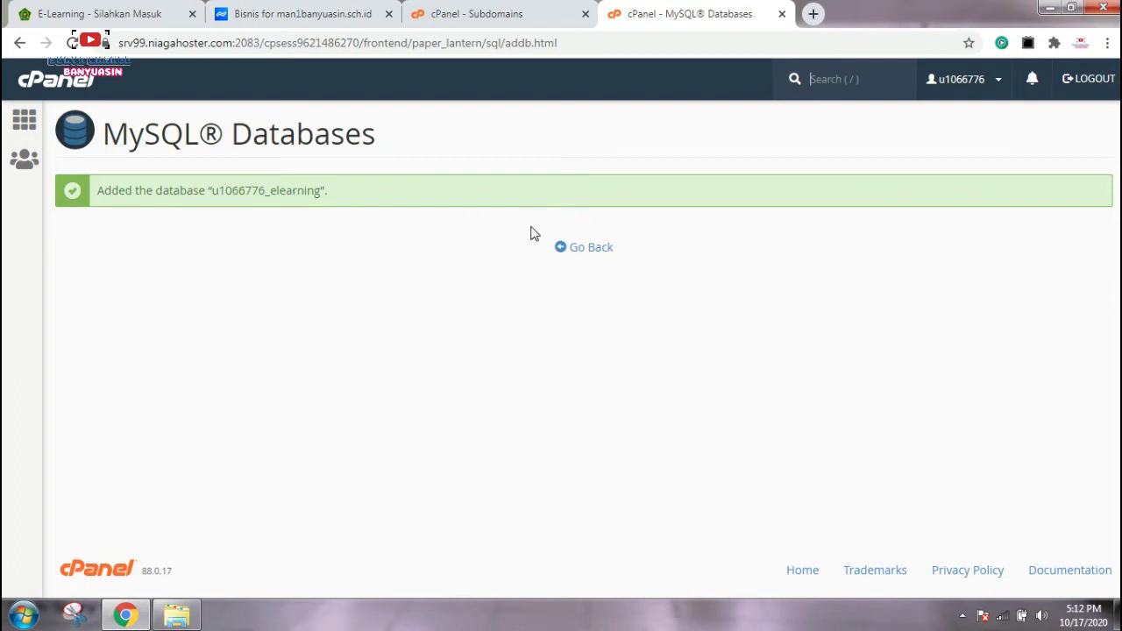
pyautogui.click(574, 248)
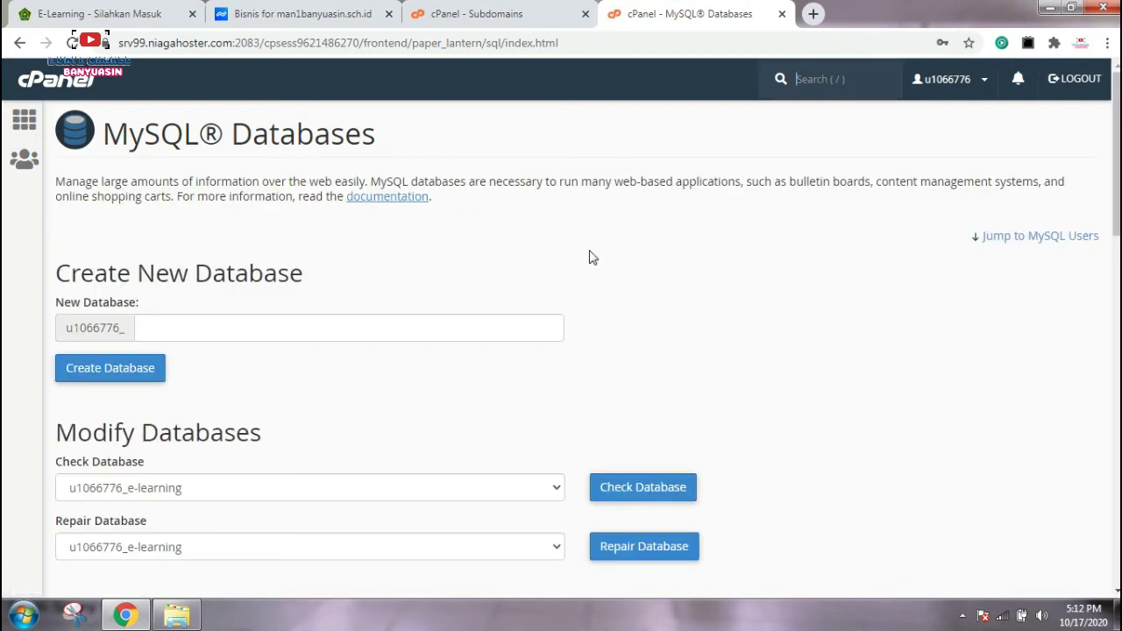
# Enter 'elearning' as the new MySQL user name under Add New User
pyautogui.scroll(-1, 522, 319)
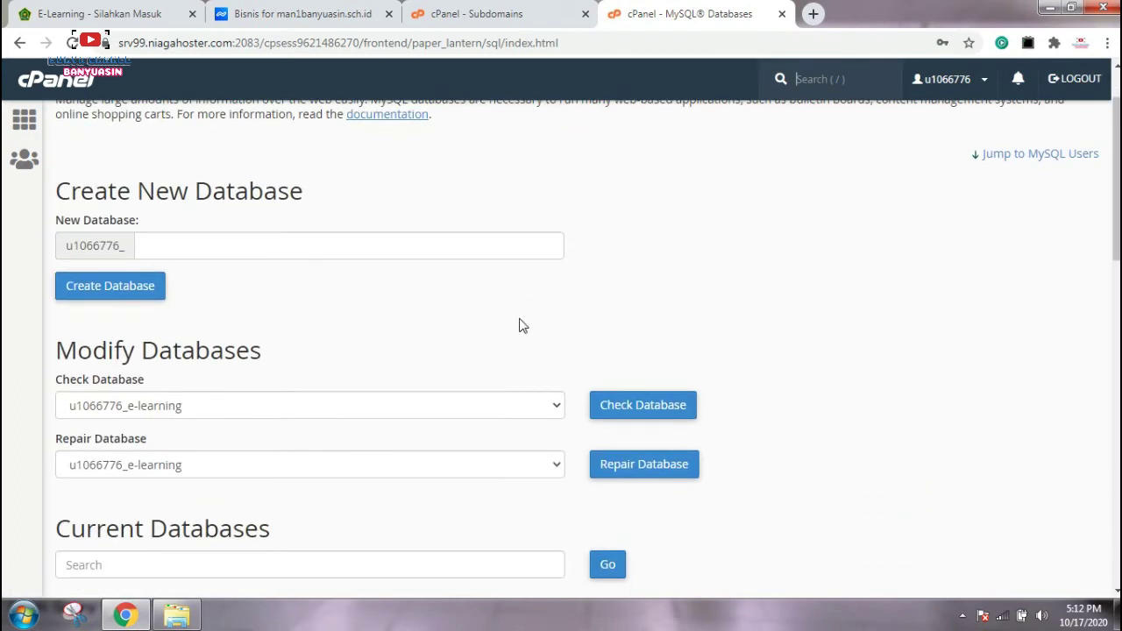
pyautogui.scroll(-3, 522, 326)
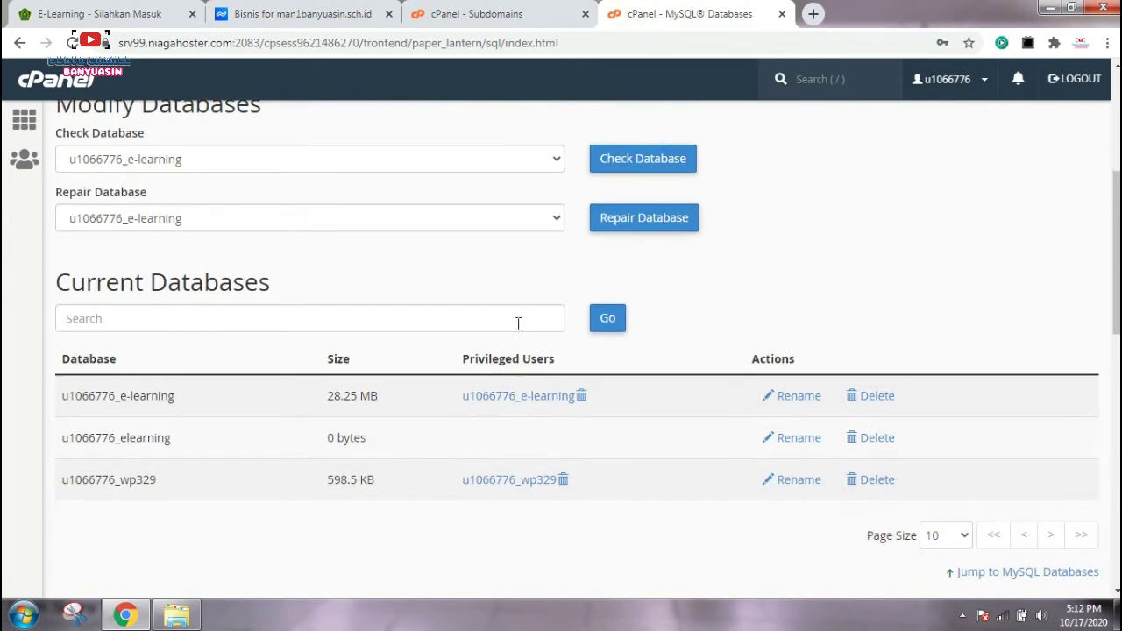
pyautogui.scroll(-1, 438, 350)
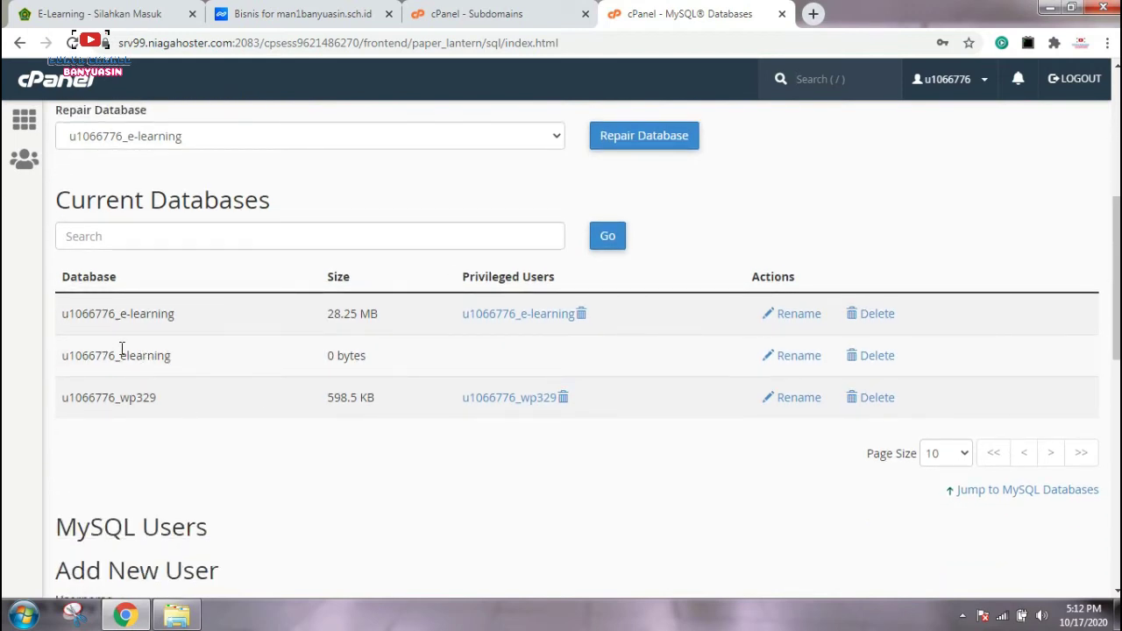
pyautogui.scroll(-3, 121, 349)
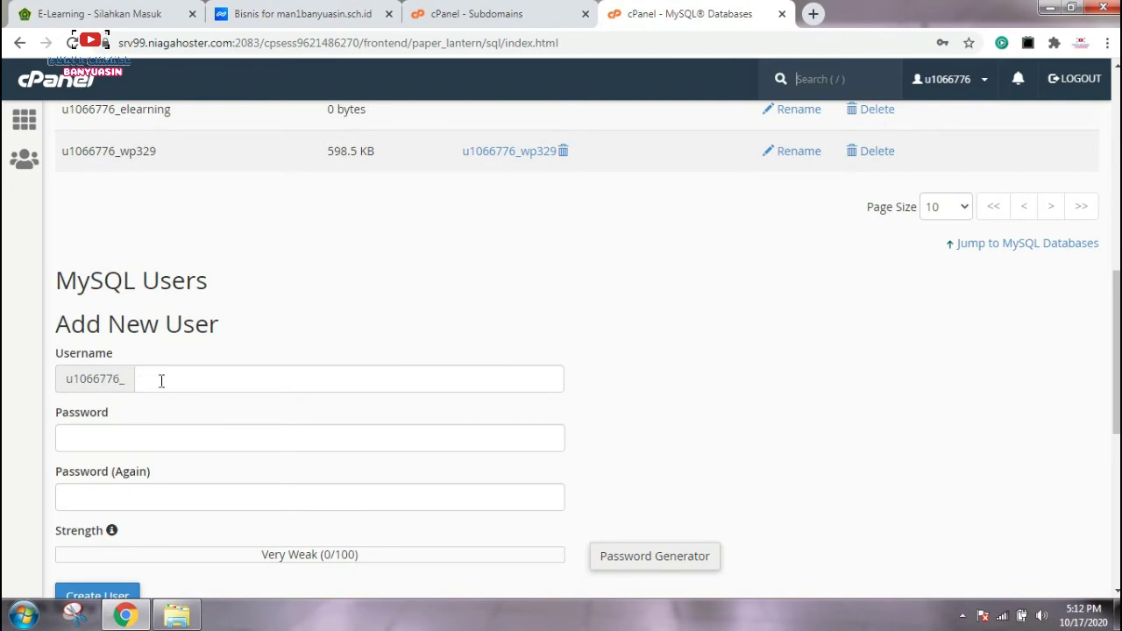
pyautogui.click(161, 380)
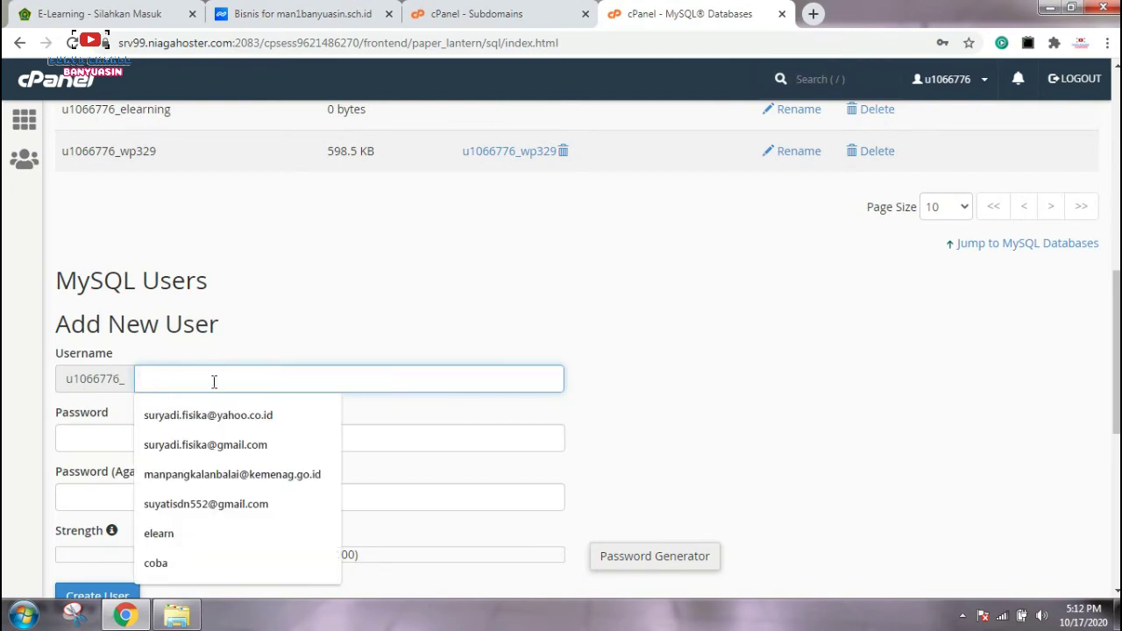
pyautogui.write('e')
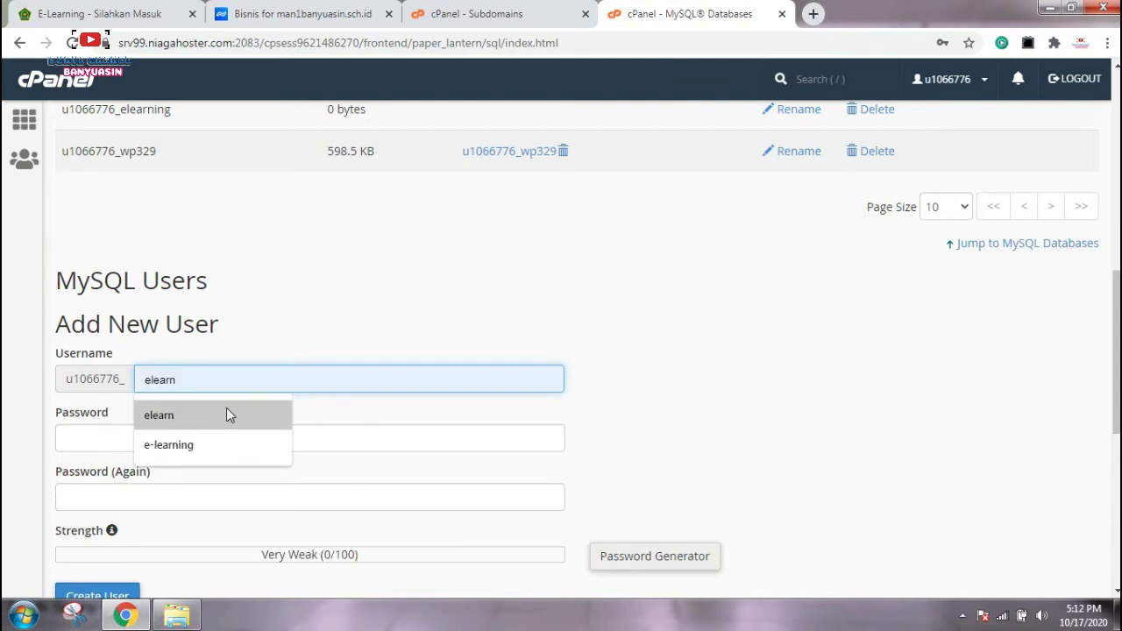
pyautogui.write('lear')
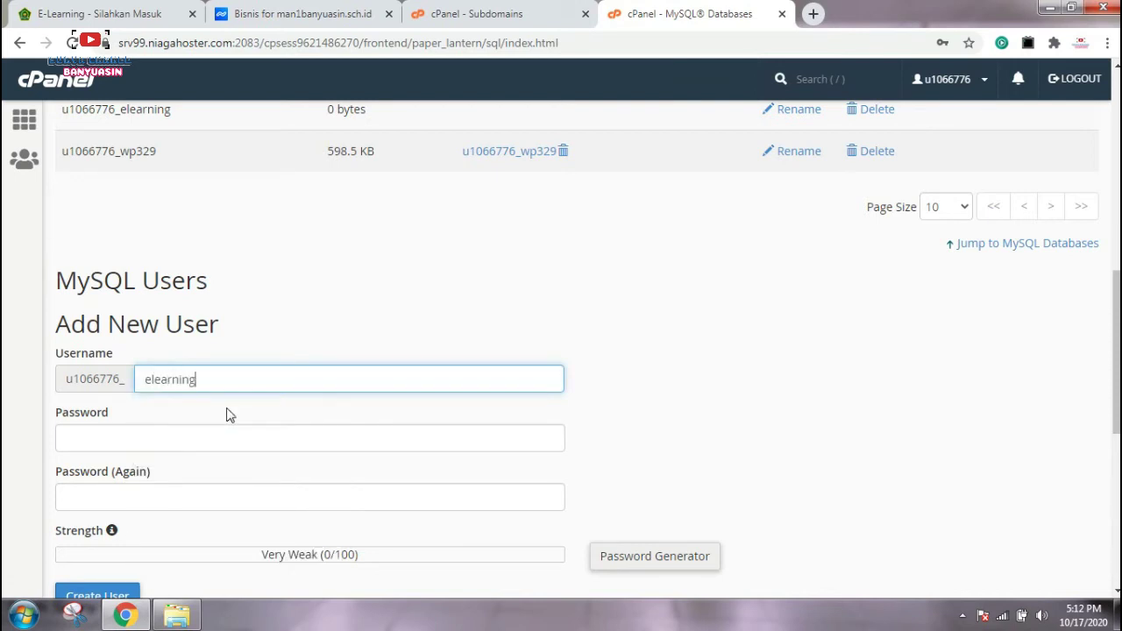
# Fill both password fields with the user's password and create the user, declining Chrome's save prompt
pyautogui.click(183, 437)
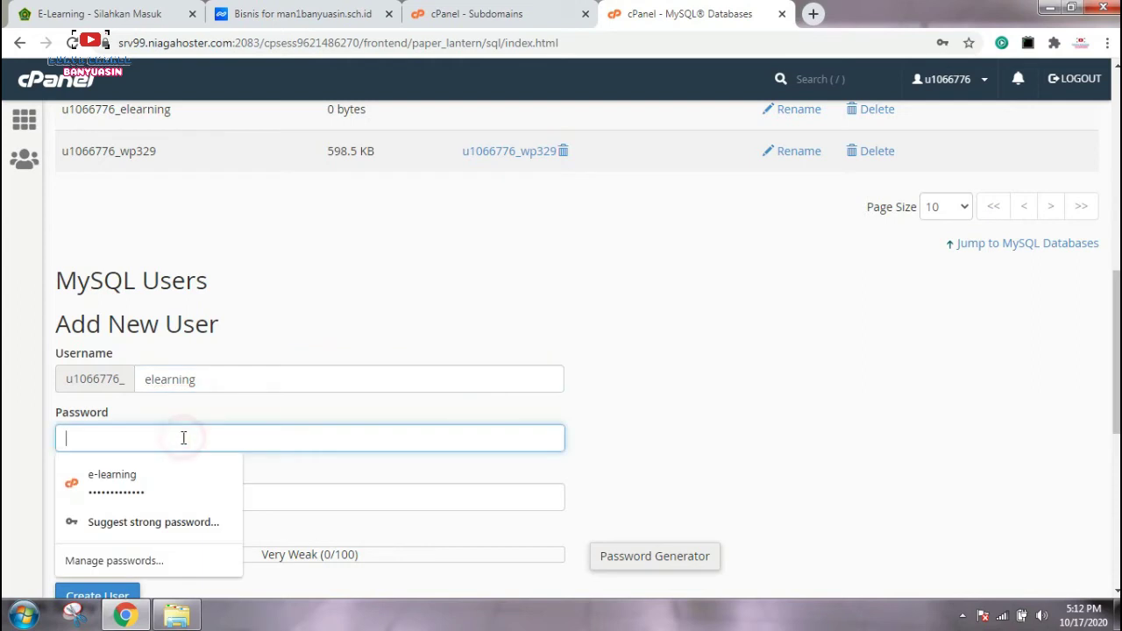
pyautogui.click(646, 399)
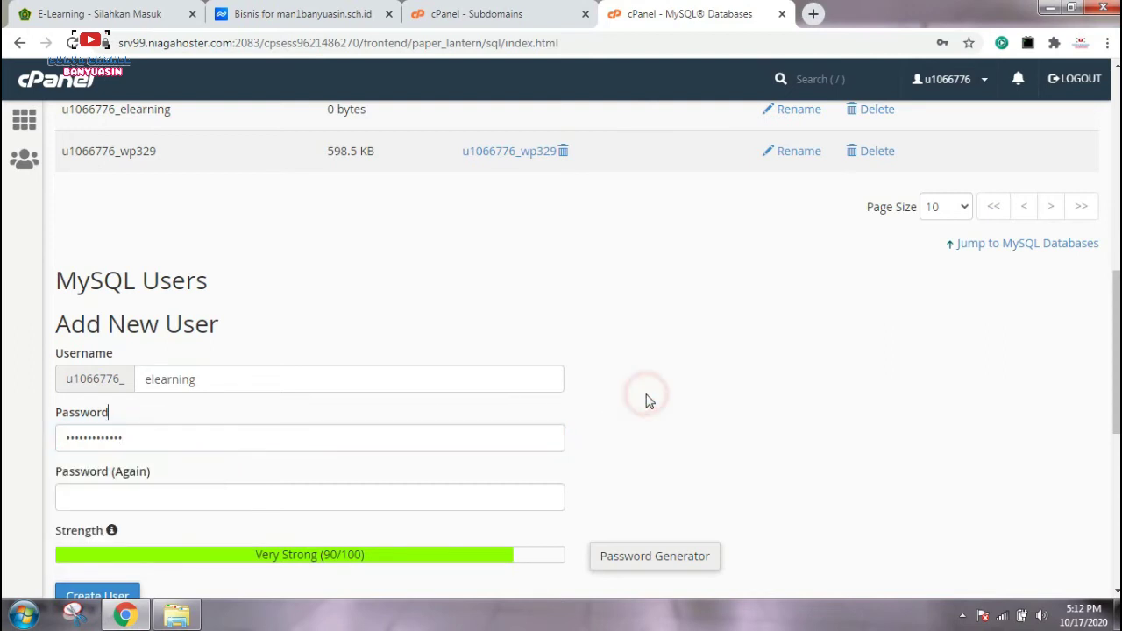
pyautogui.click(171, 496)
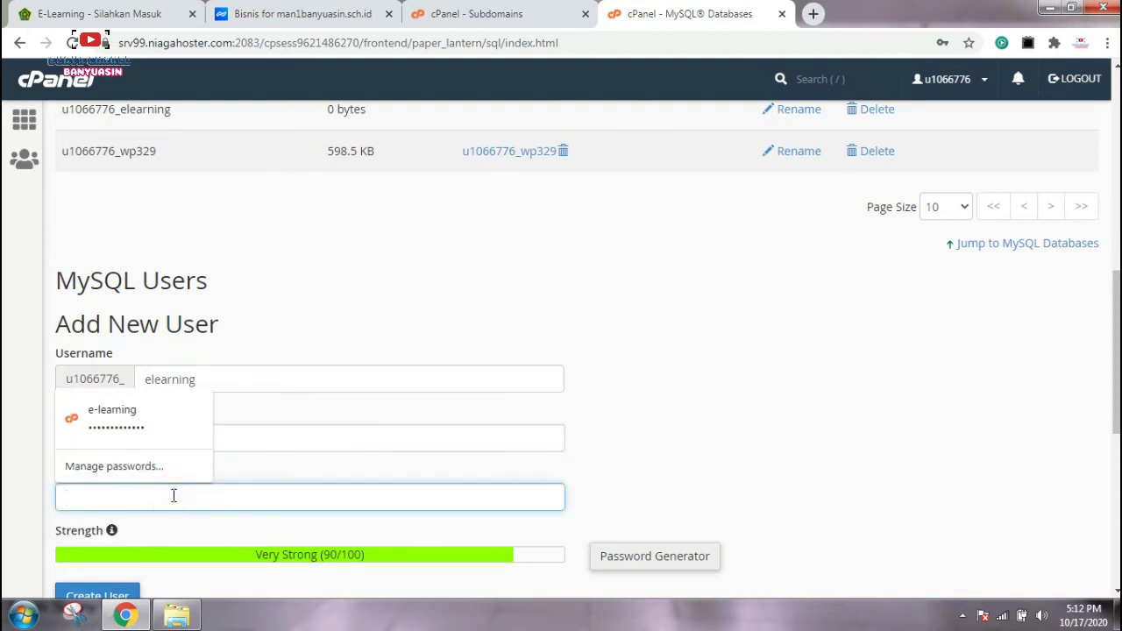
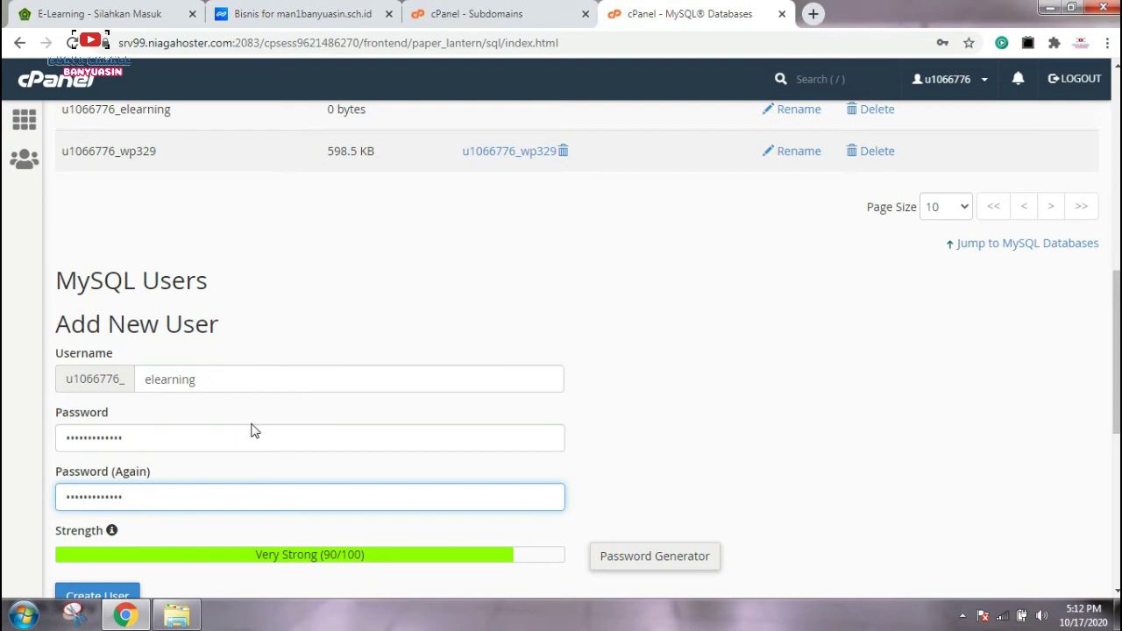
pyautogui.scroll(-1, 252, 429)
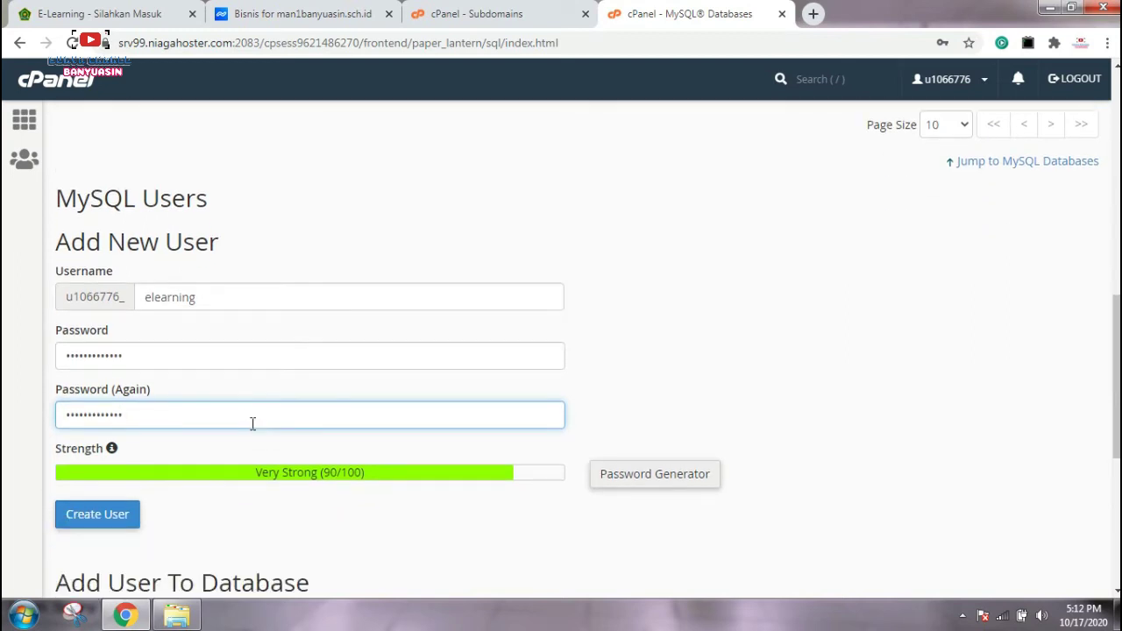
pyautogui.scroll(-1, 253, 424)
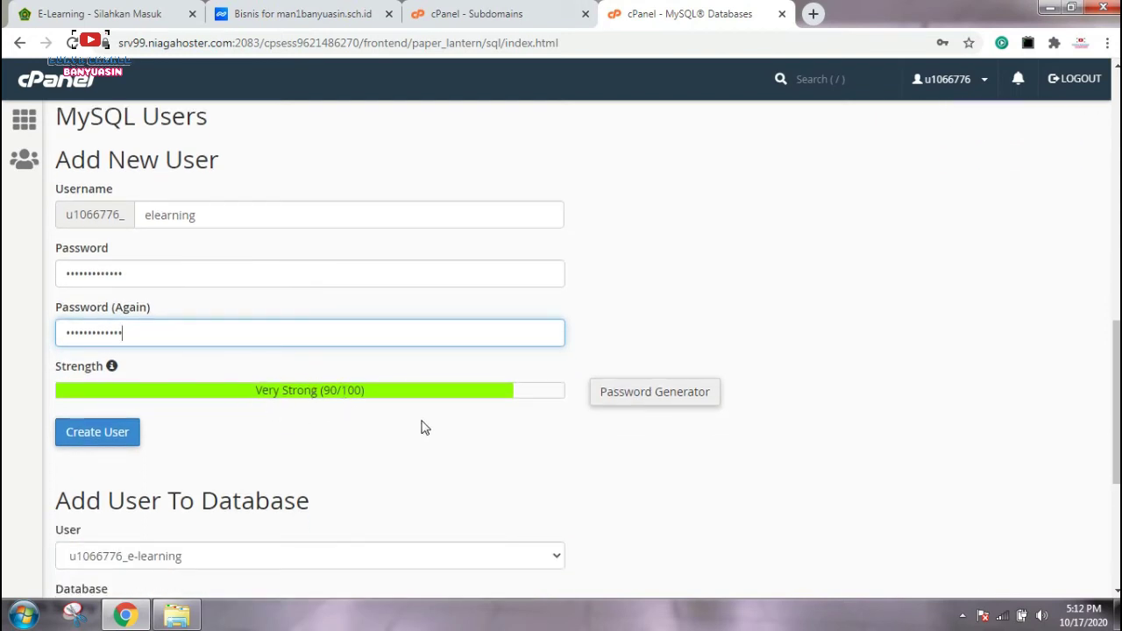
pyautogui.click(122, 432)
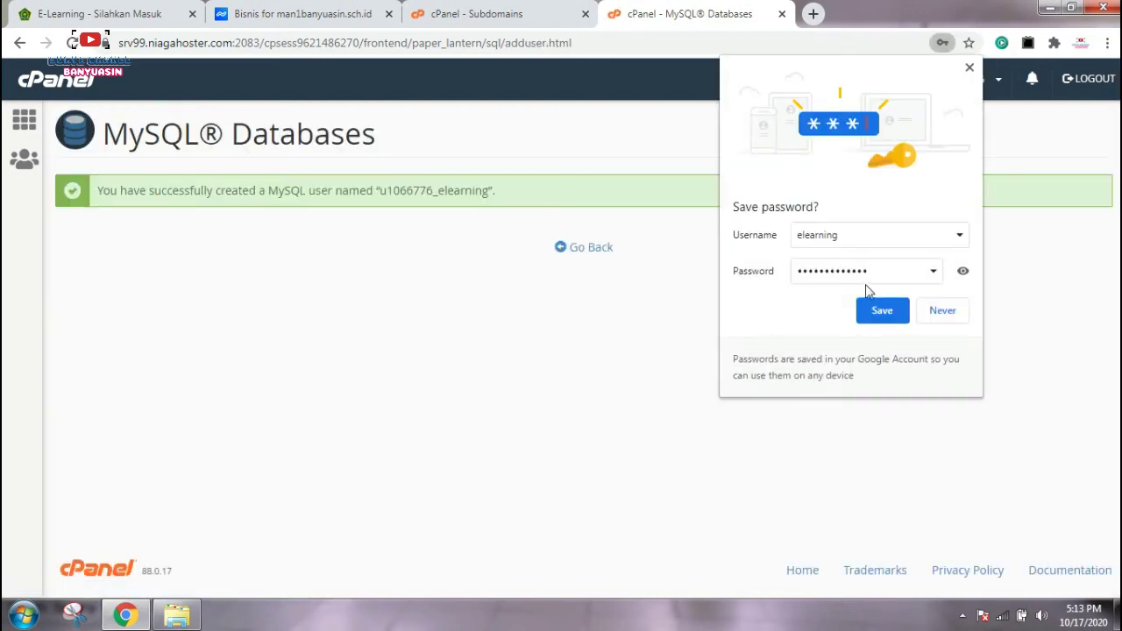
pyautogui.click(943, 312)
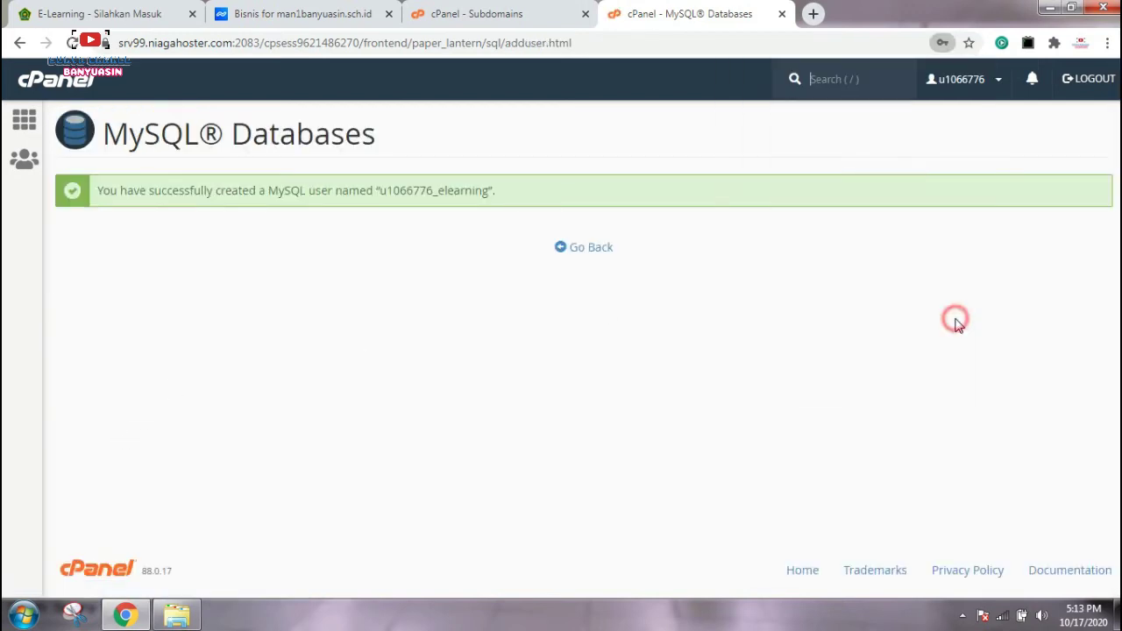
# Under Add User To Database, pair user u1066776_elearning with database u1066776_elearning and add it
pyautogui.click(593, 248)
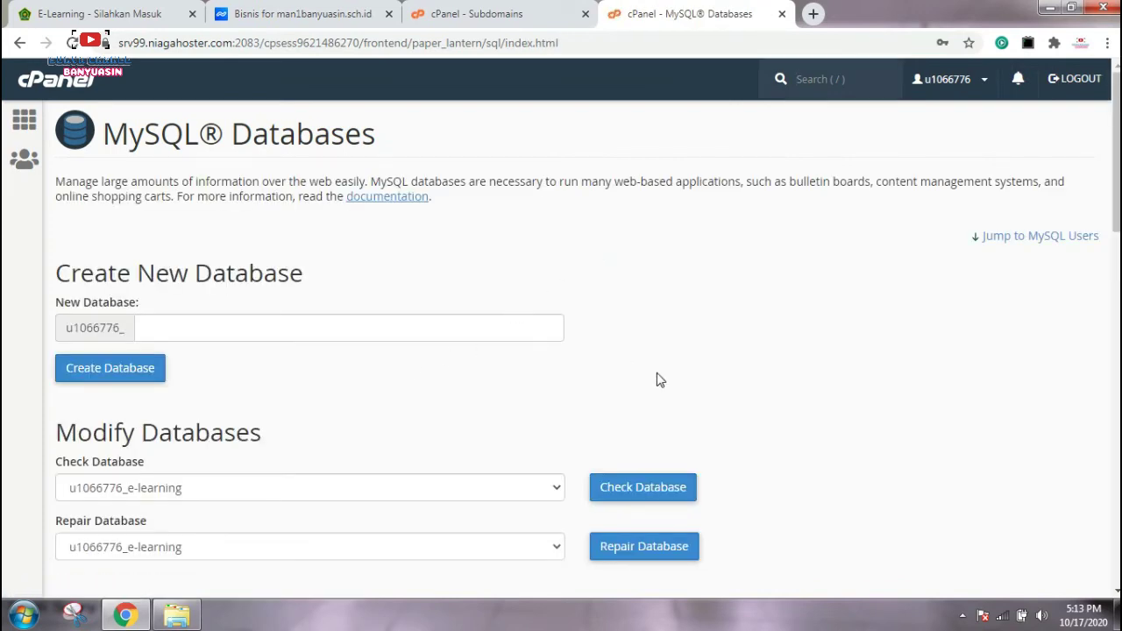
pyautogui.scroll(-4, 659, 381)
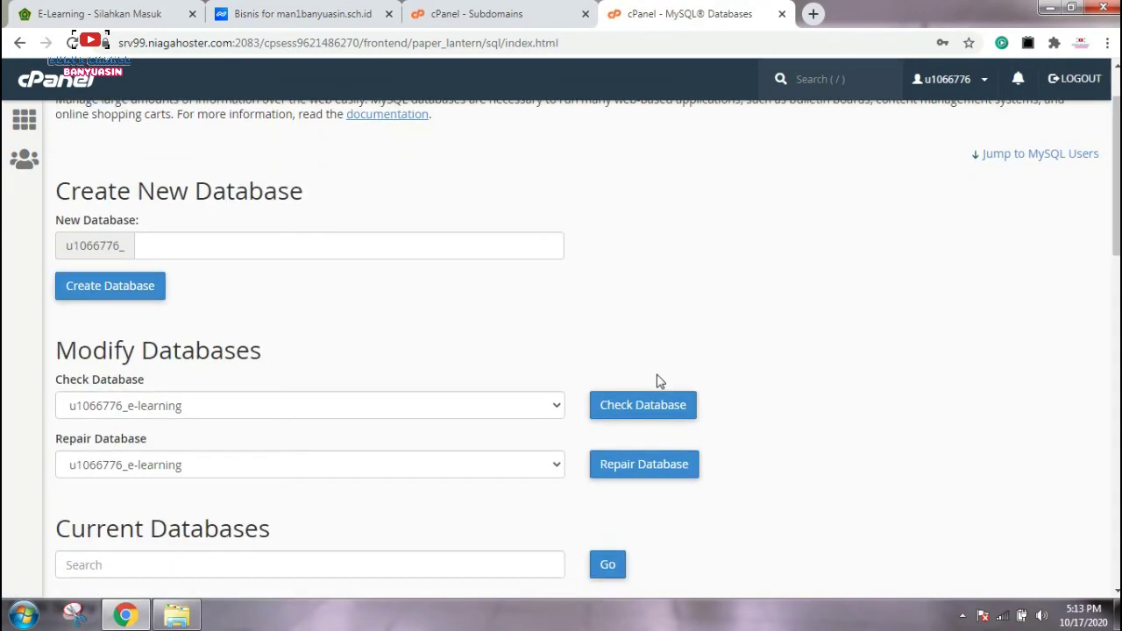
pyautogui.scroll(-1, 659, 382)
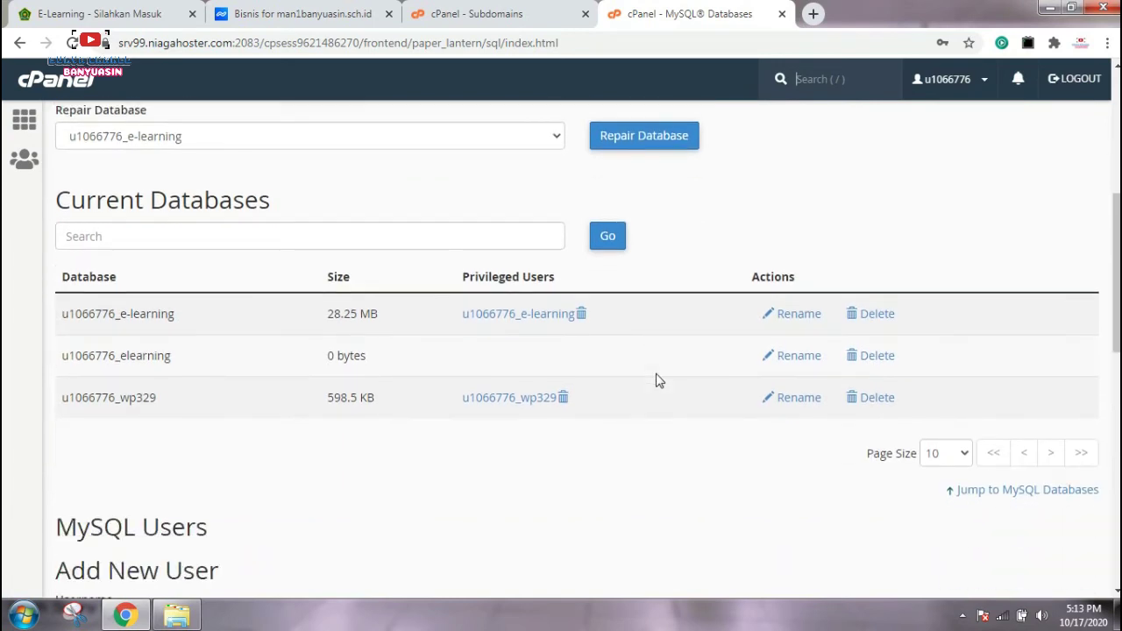
pyautogui.scroll(-3, 439, 379)
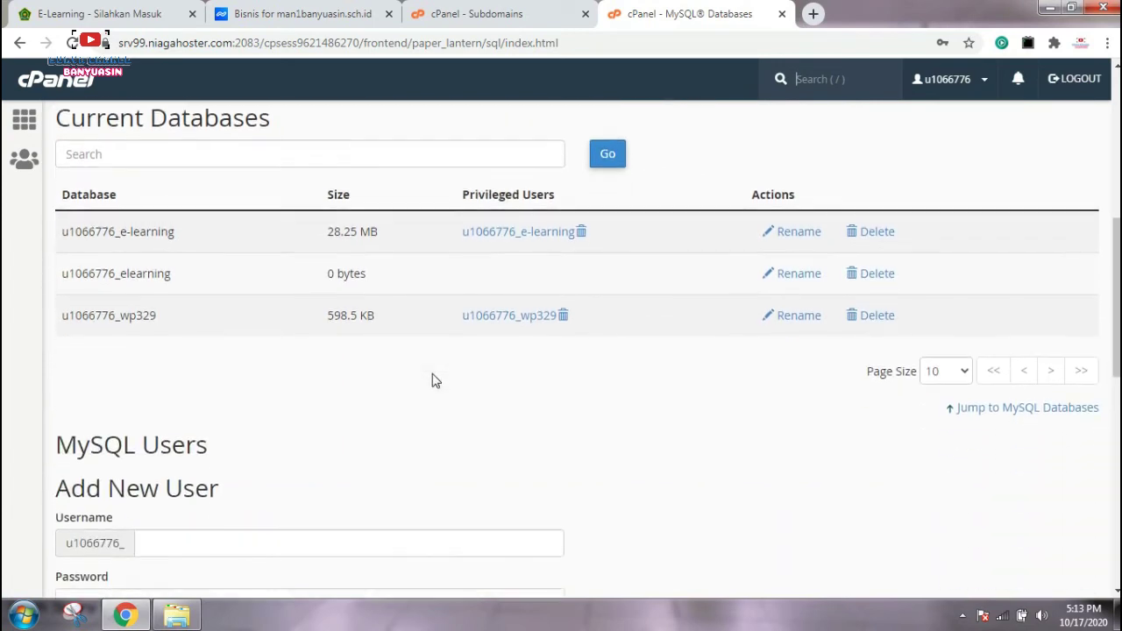
pyautogui.scroll(-1, 433, 373)
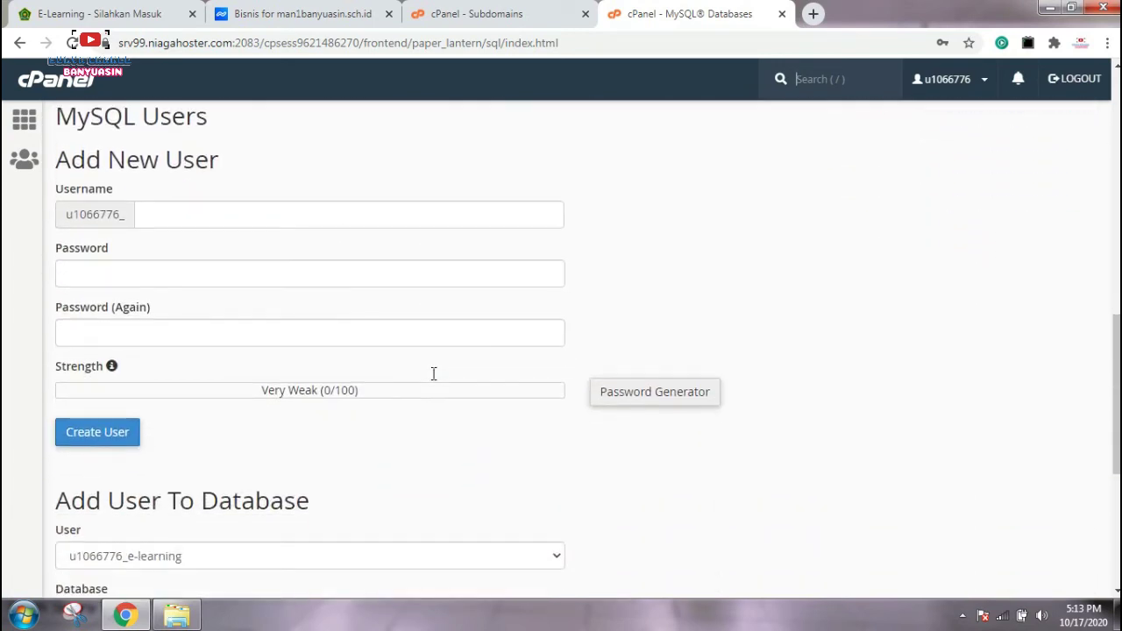
pyautogui.scroll(-1, 436, 380)
pyautogui.scroll(1, 436, 381)
pyautogui.scroll(-3, 429, 377)
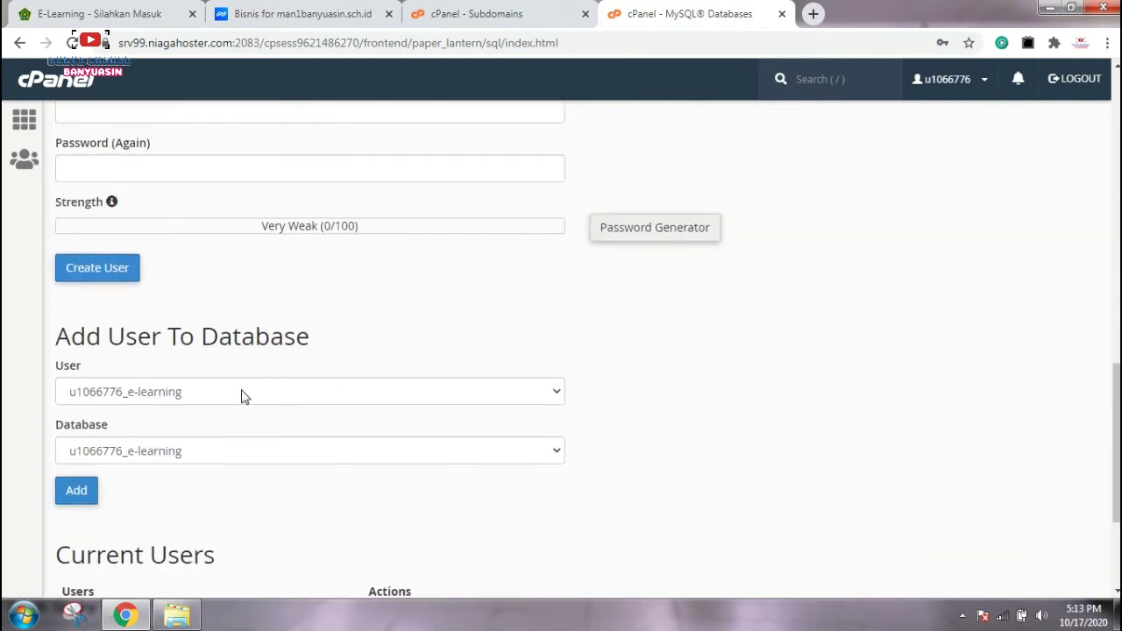
pyautogui.click(545, 313)
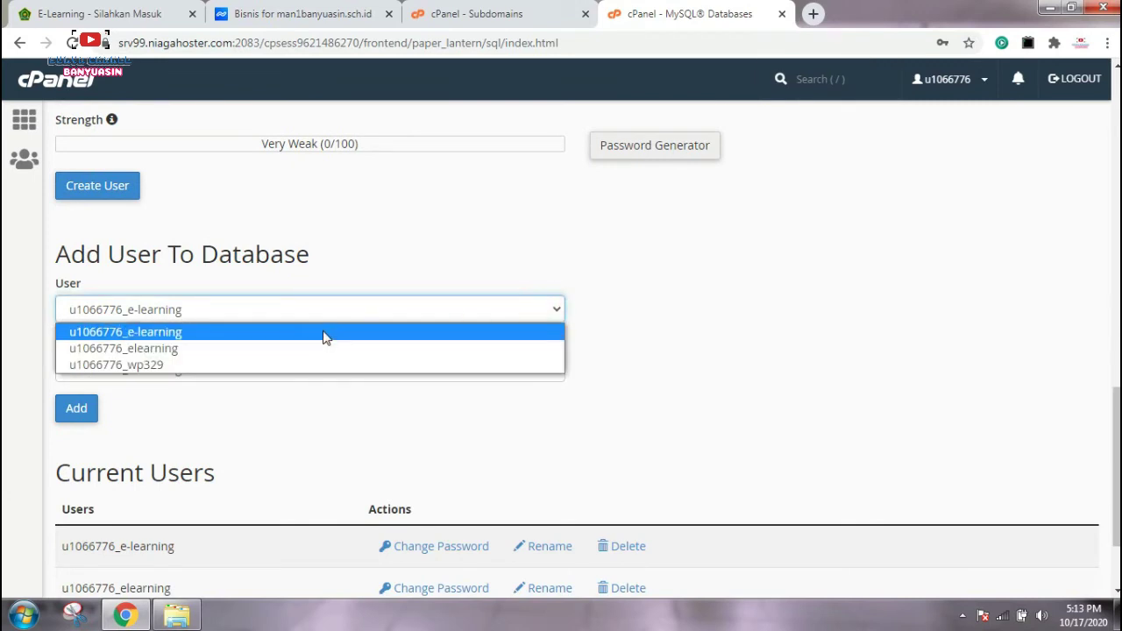
pyautogui.click(307, 348)
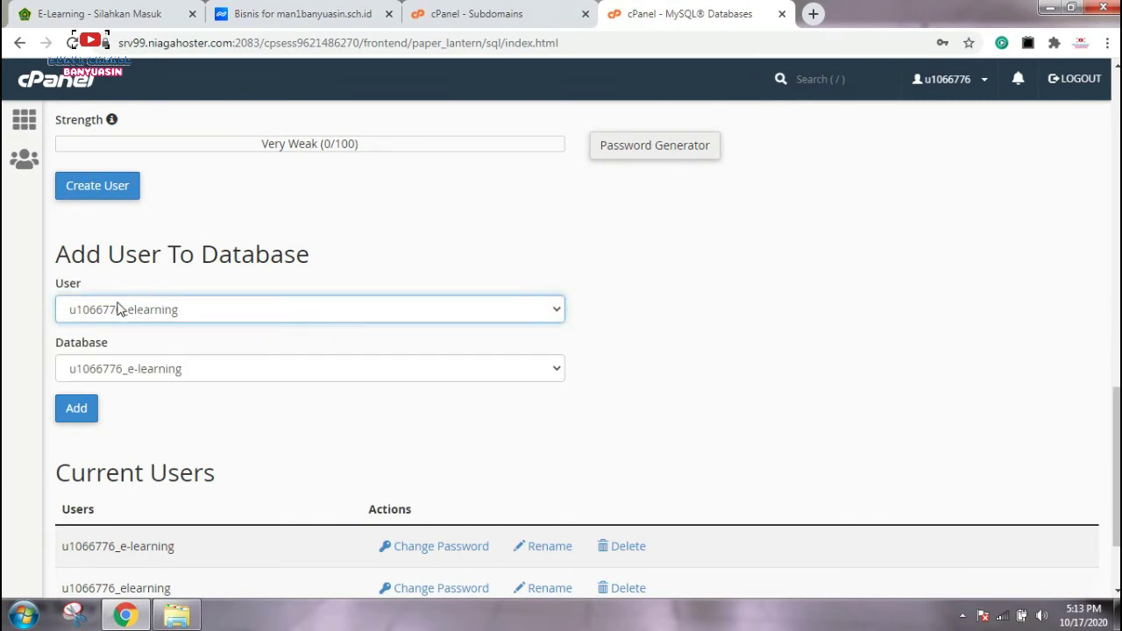
pyautogui.click(202, 370)
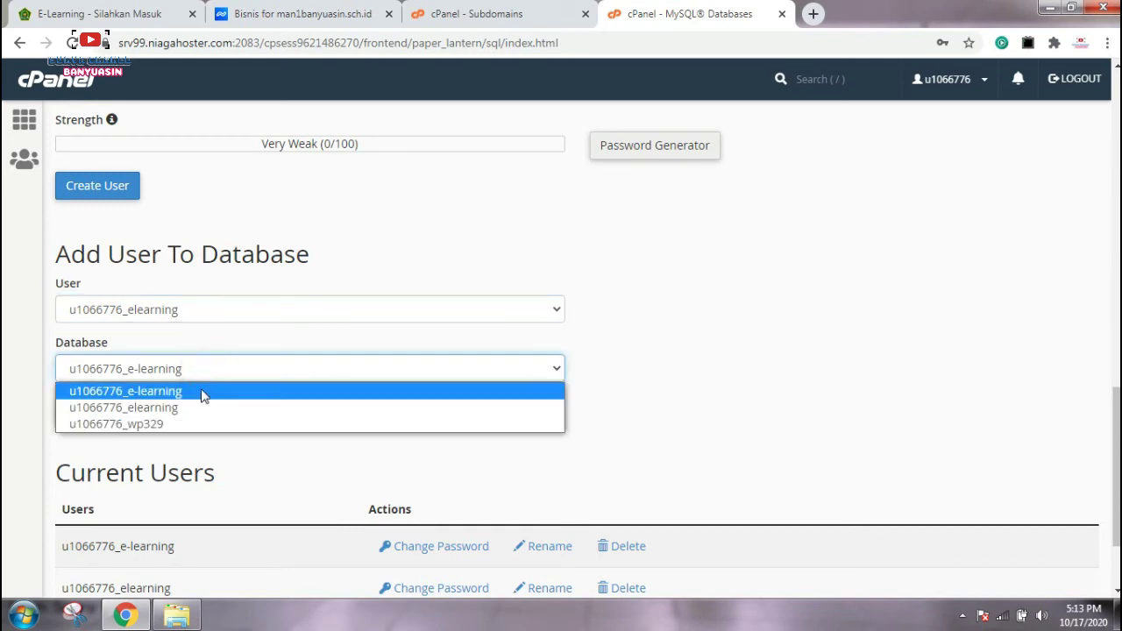
pyautogui.click(191, 409)
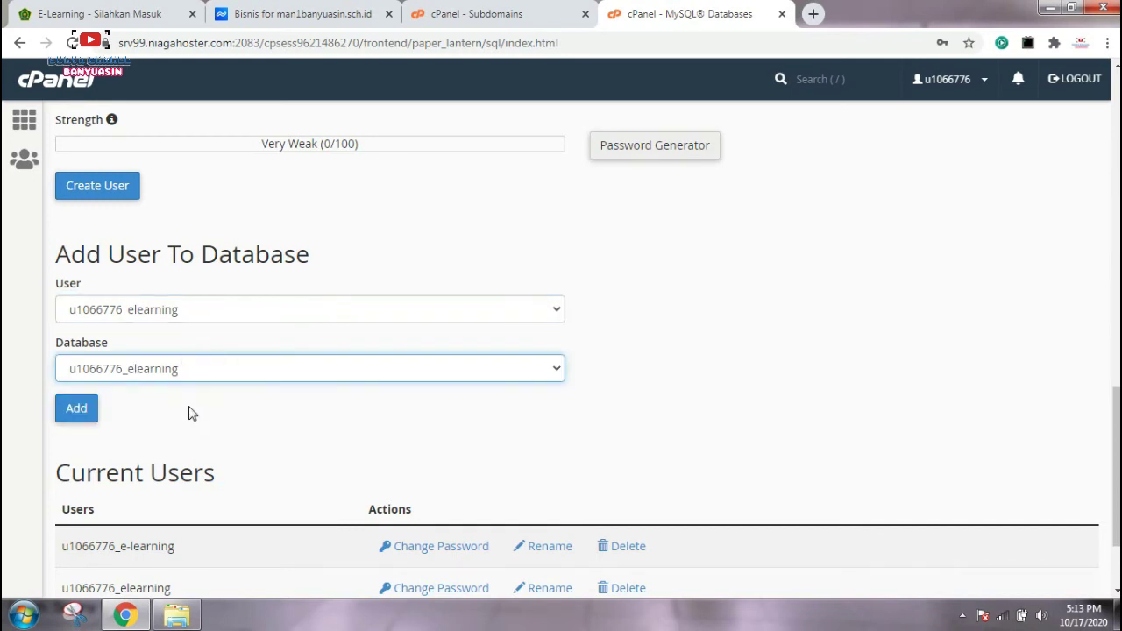
pyautogui.click(77, 411)
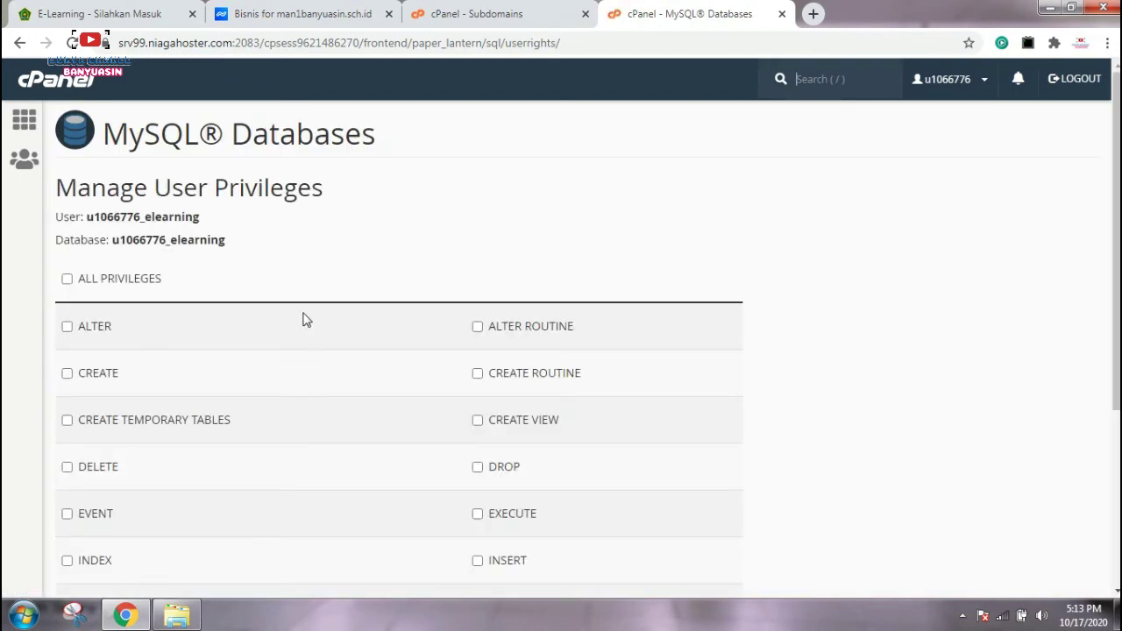
# Grant ALL PRIVILEGES to u1066776_elearning, then check the link in the Current Databases list
pyautogui.click(66, 279)
pyautogui.scroll(-3, 237, 298)
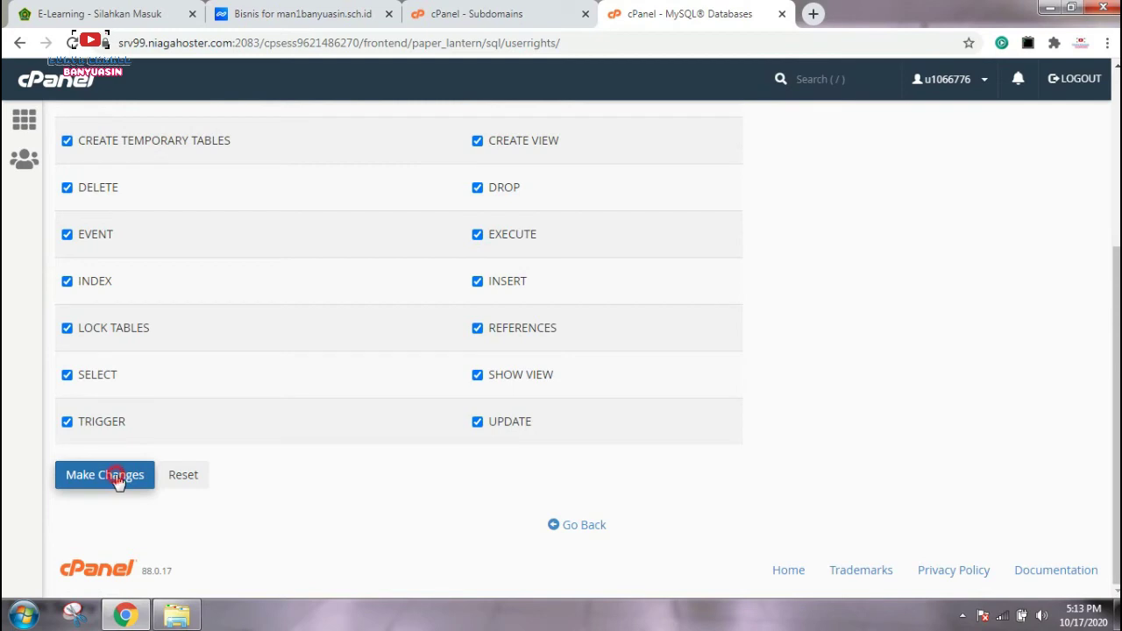
pyautogui.click(117, 478)
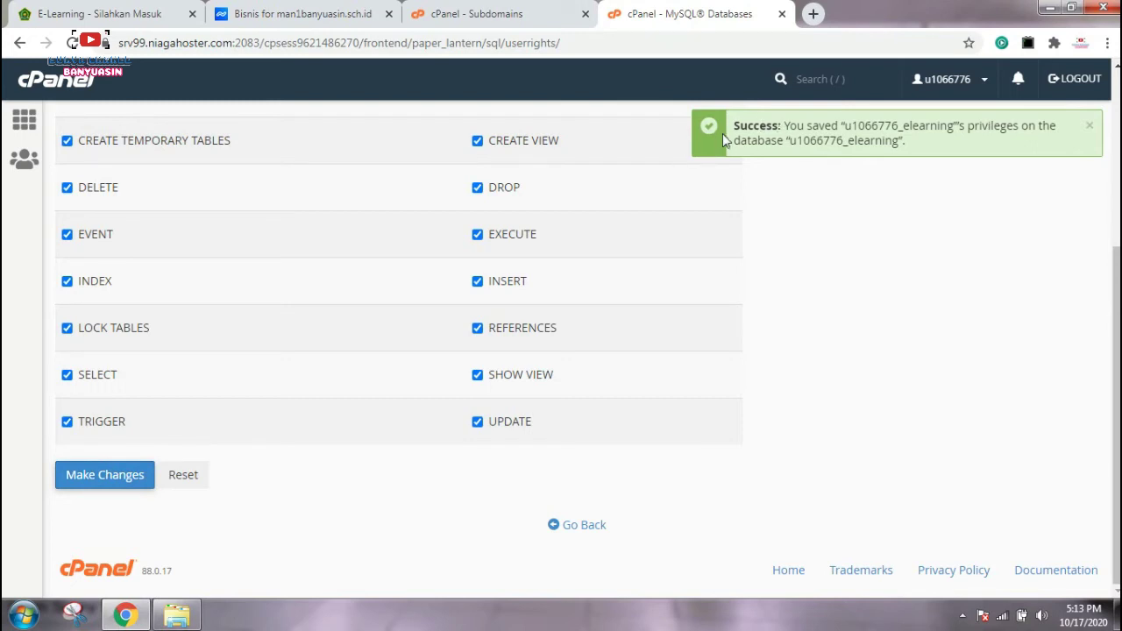
pyautogui.click(587, 524)
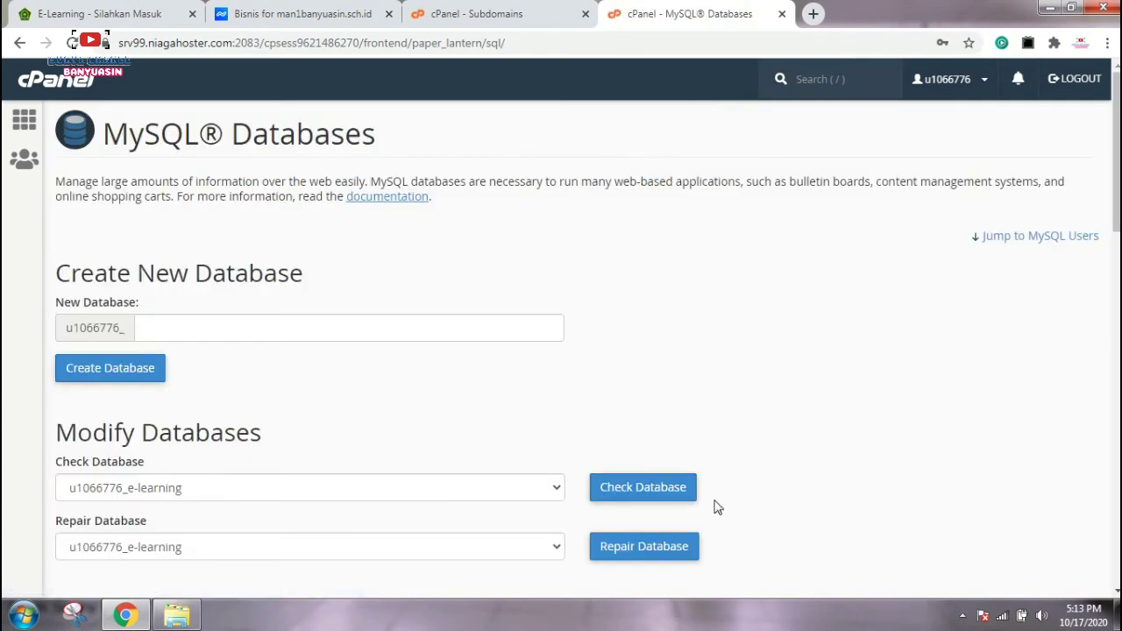
pyautogui.scroll(-1, 648, 385)
pyautogui.scroll(-1, 676, 325)
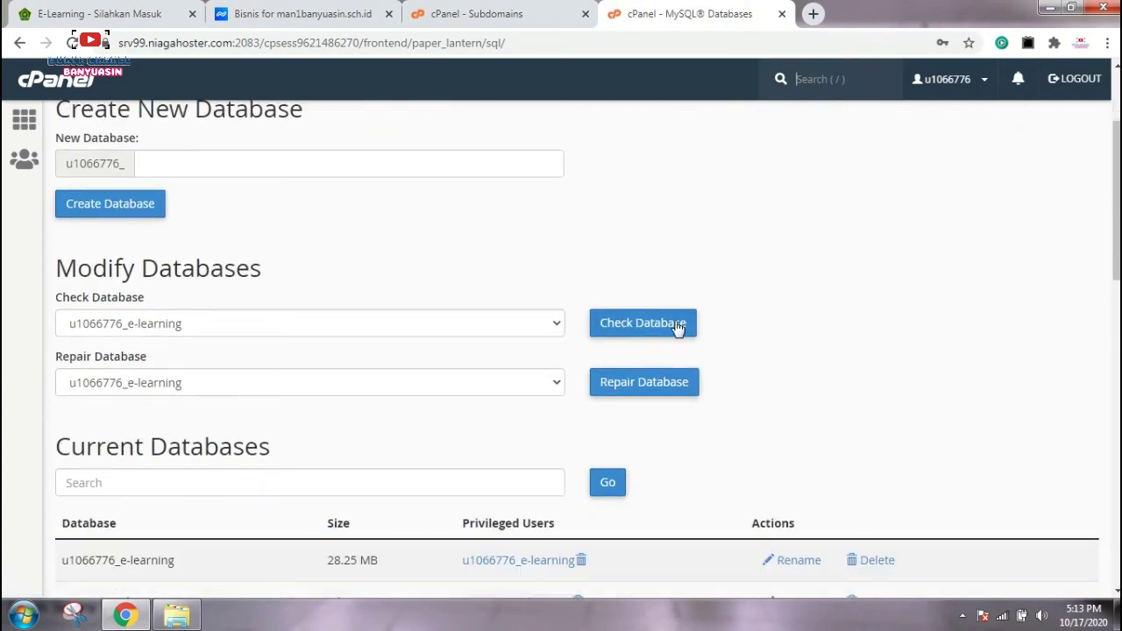
pyautogui.scroll(-1, 675, 325)
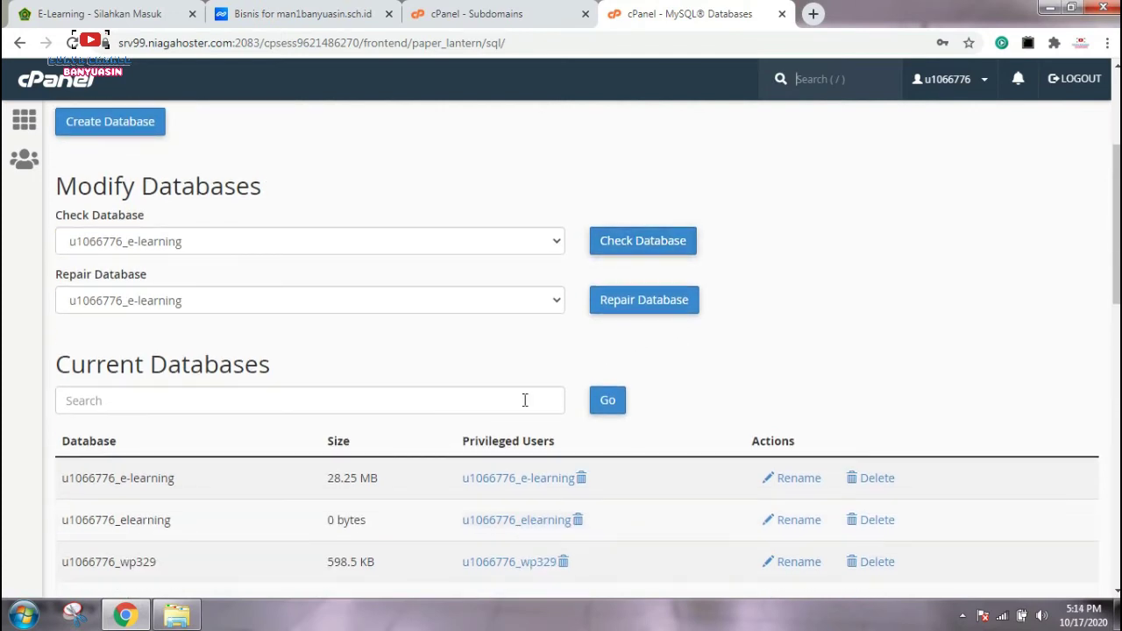
pyautogui.scroll(-2, 426, 388)
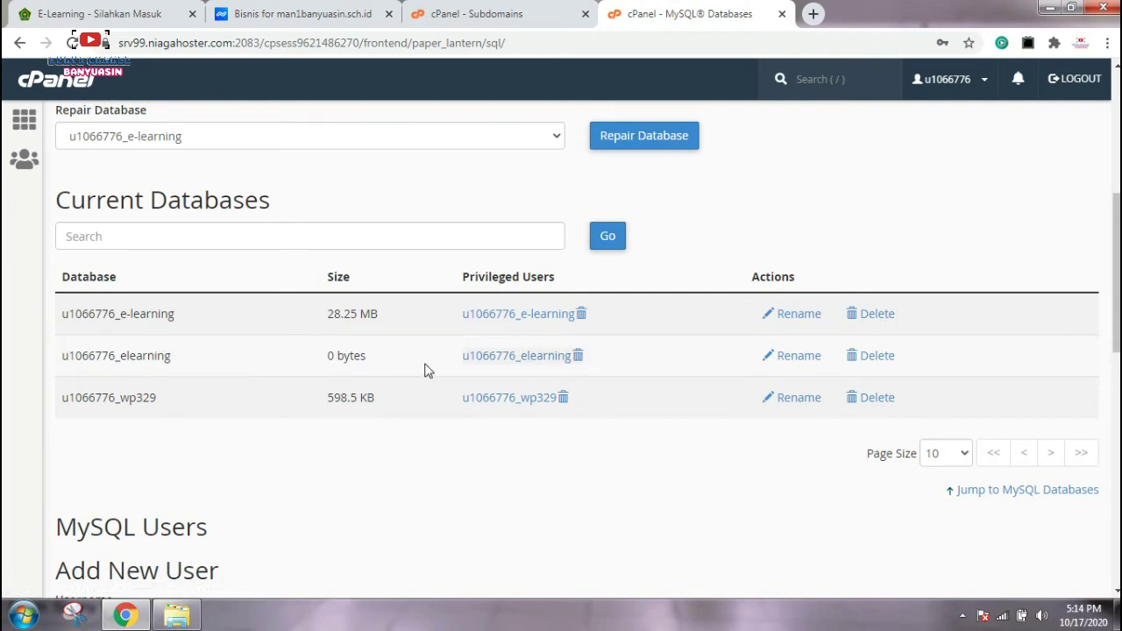
pyautogui.scroll(-4, 427, 365)
pyautogui.scroll(-2, 388, 381)
pyautogui.scroll(-4, 194, 446)
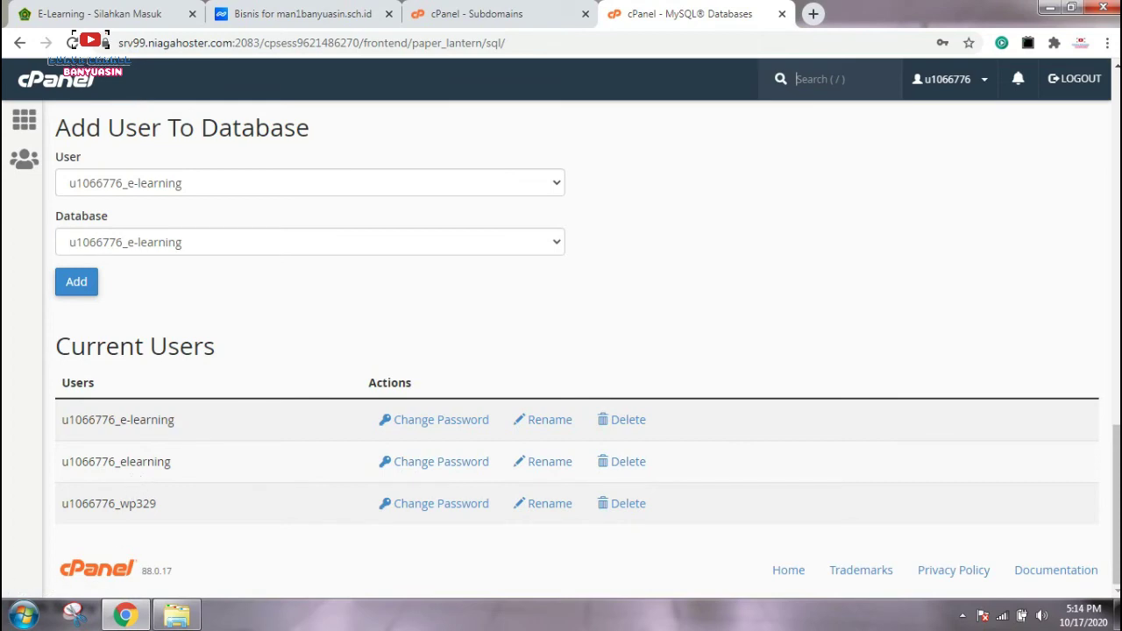
pyautogui.click(24, 615)
pyautogui.write('notepad')
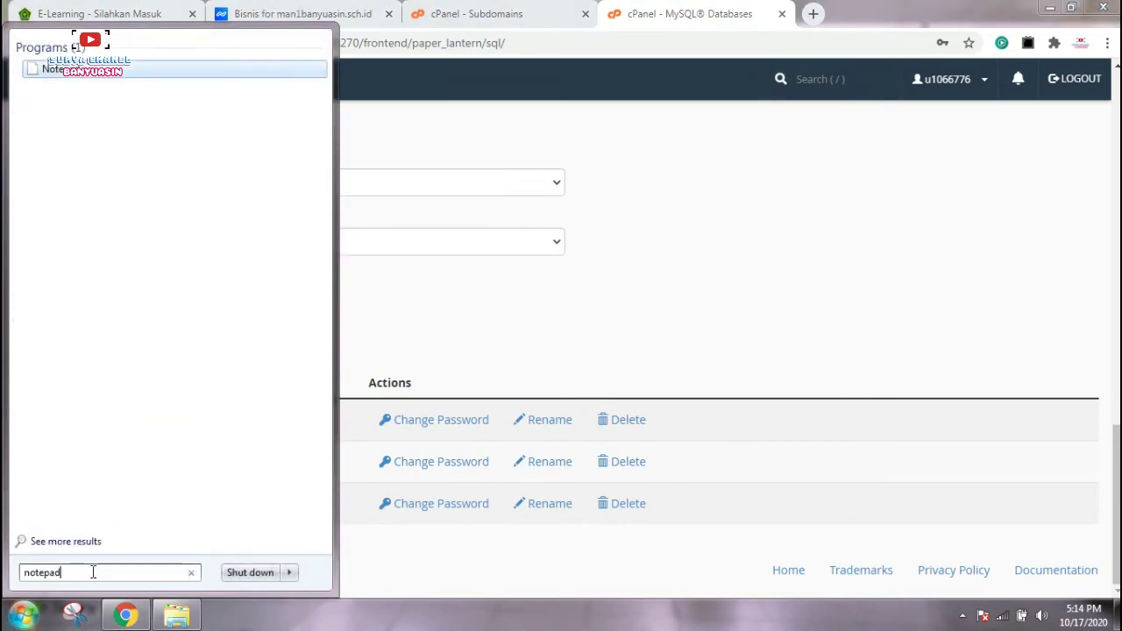
pyautogui.press('Return')
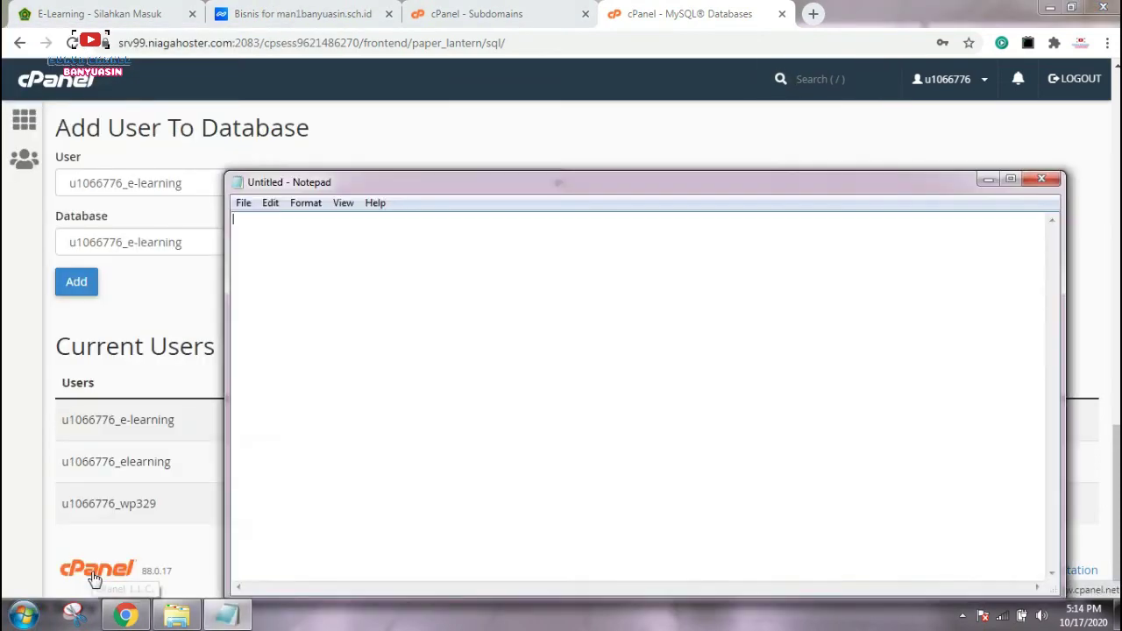
pyautogui.moveTo(538, 190); pyautogui.dragTo(733, 165)
pyautogui.moveTo(179, 463); pyautogui.dragTo(63, 468)
pyautogui.rightClick(78, 467)
pyautogui.click(96, 476)
# Paste u1066776_elearning into the note, add a new line, and minimize Notepad back to cPanel home
pyautogui.click(227, 614)
pyautogui.rightClick(477, 305)
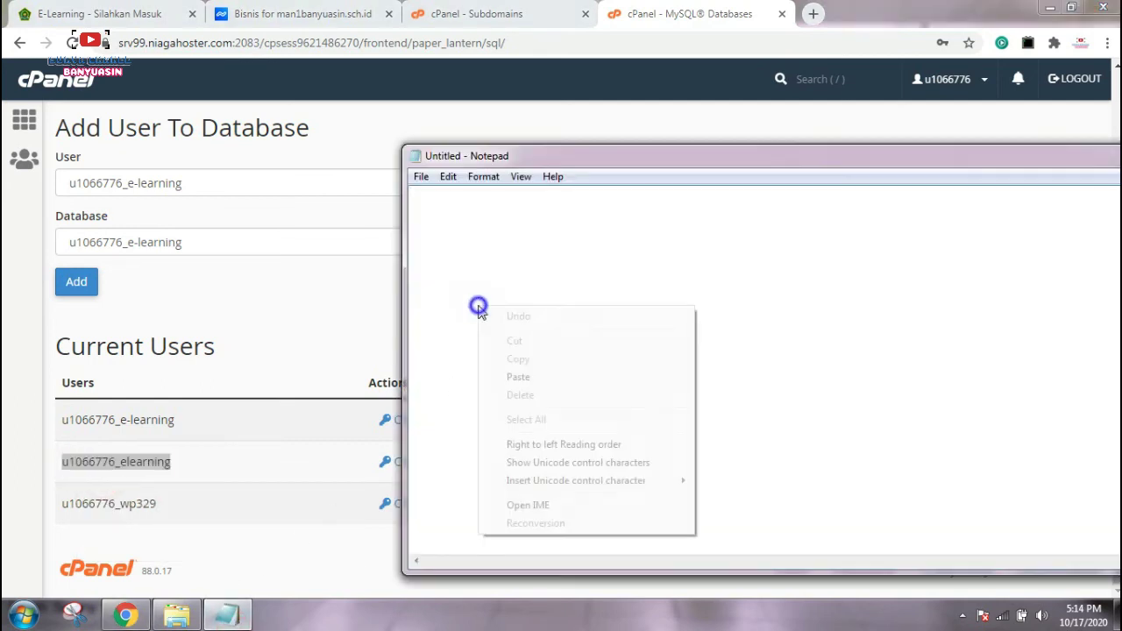
pyautogui.click(530, 217)
pyautogui.rightClick(512, 253)
pyautogui.click(555, 321)
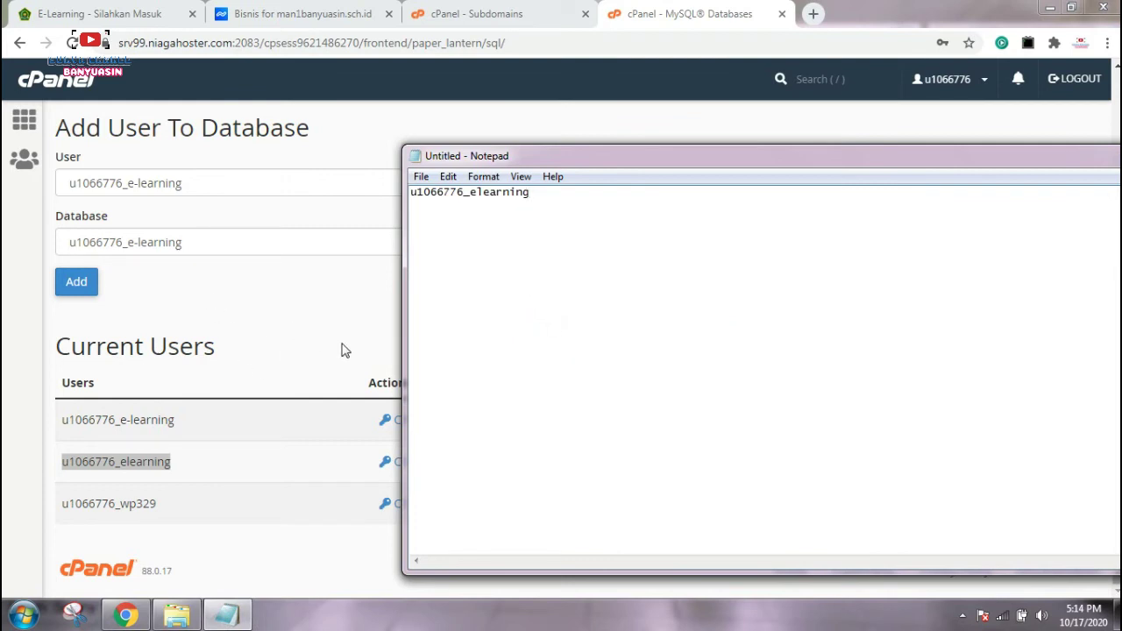
pyautogui.click(531, 243)
pyautogui.click(573, 202)
pyautogui.press('Return')
pyautogui.click(227, 617)
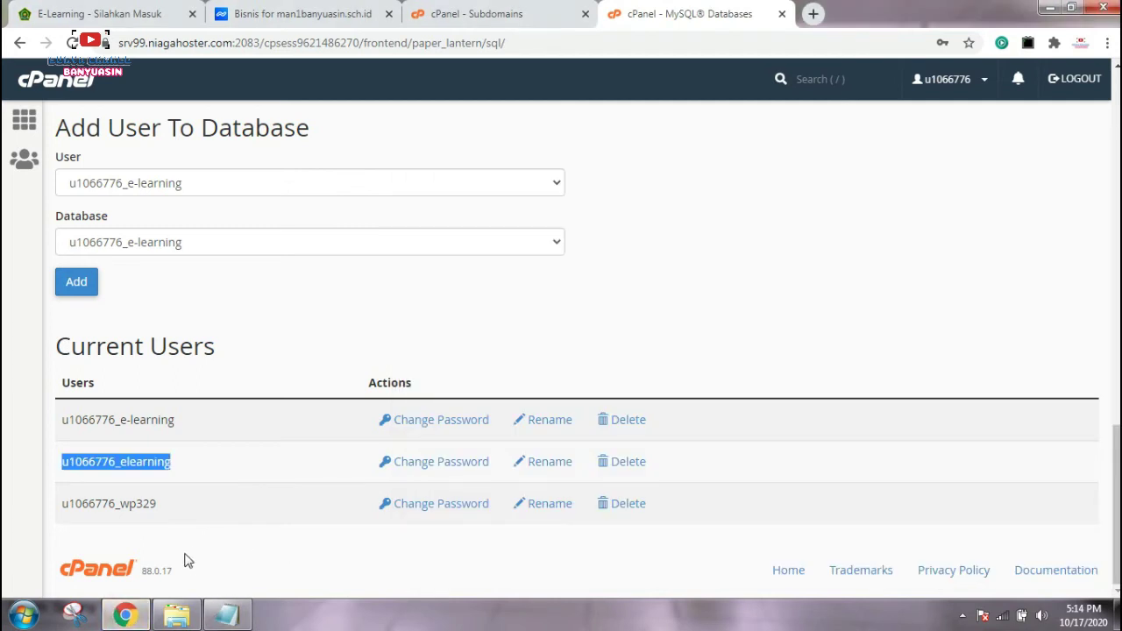
pyautogui.click(25, 121)
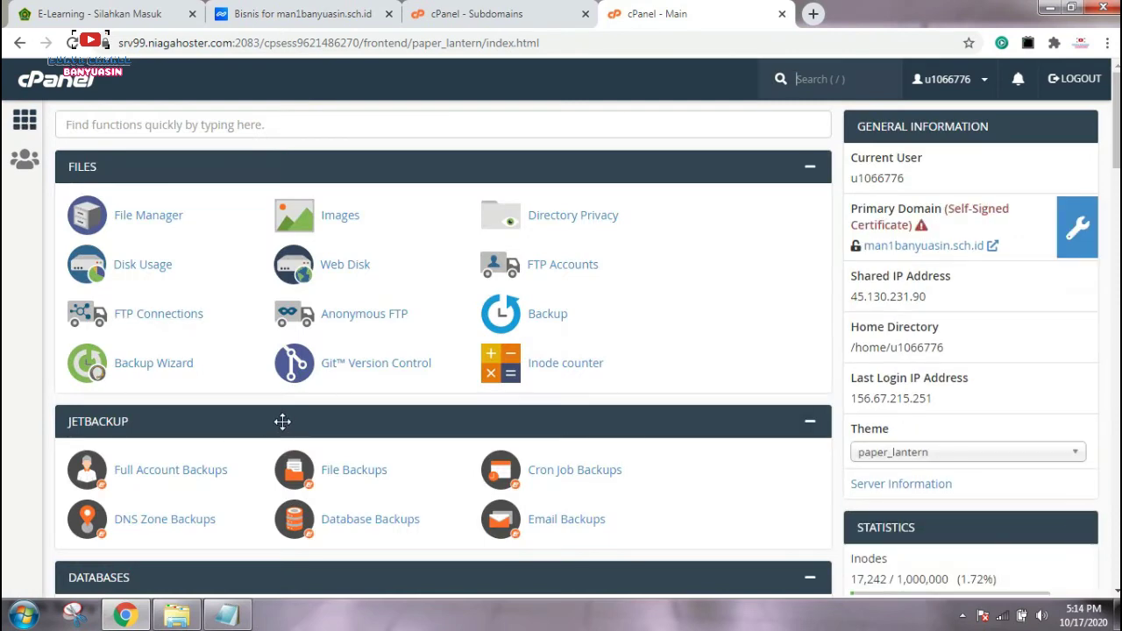
# Launch phpMyAdmin from the Databases section and select the empty u1066776_elearning database
pyautogui.scroll(-5, 245, 456)
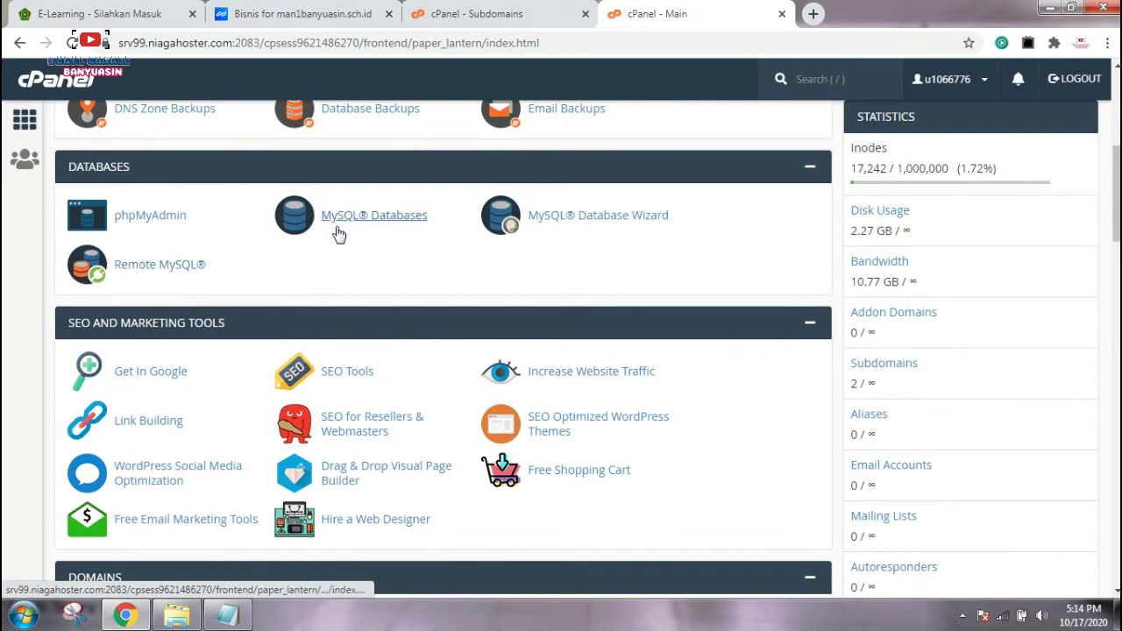
pyautogui.click(147, 219)
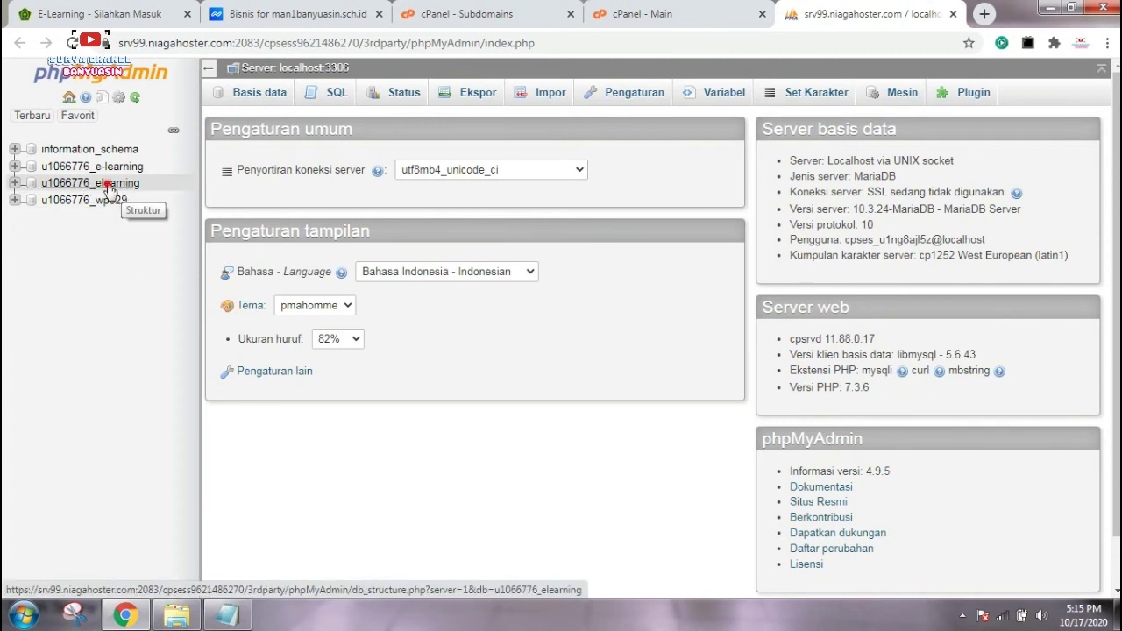
pyautogui.click(108, 186)
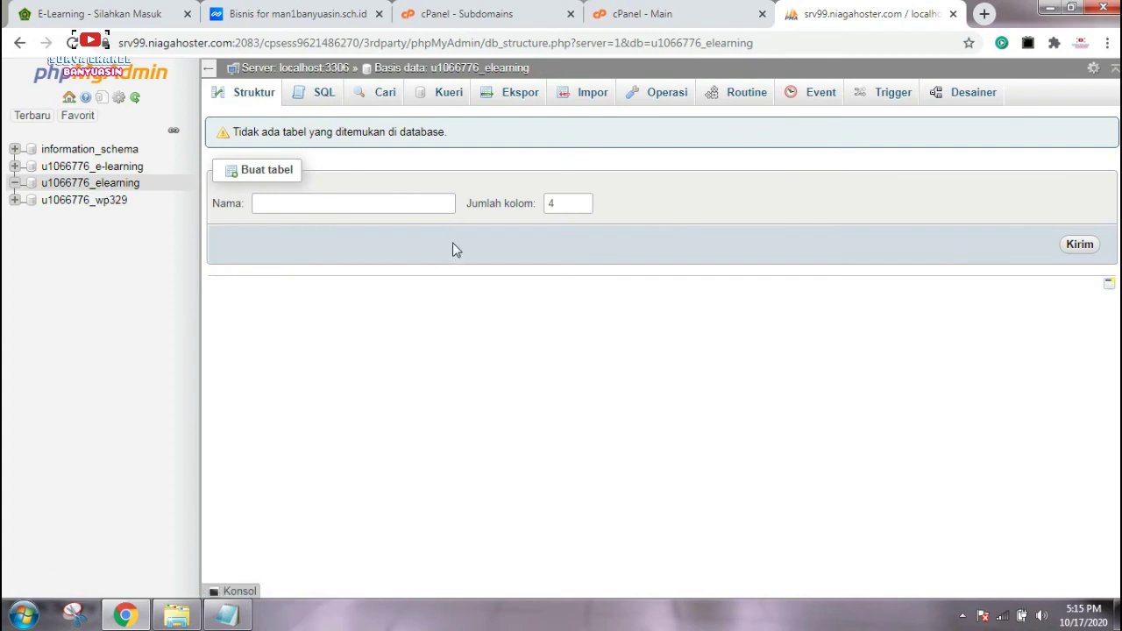
pyautogui.click(585, 103)
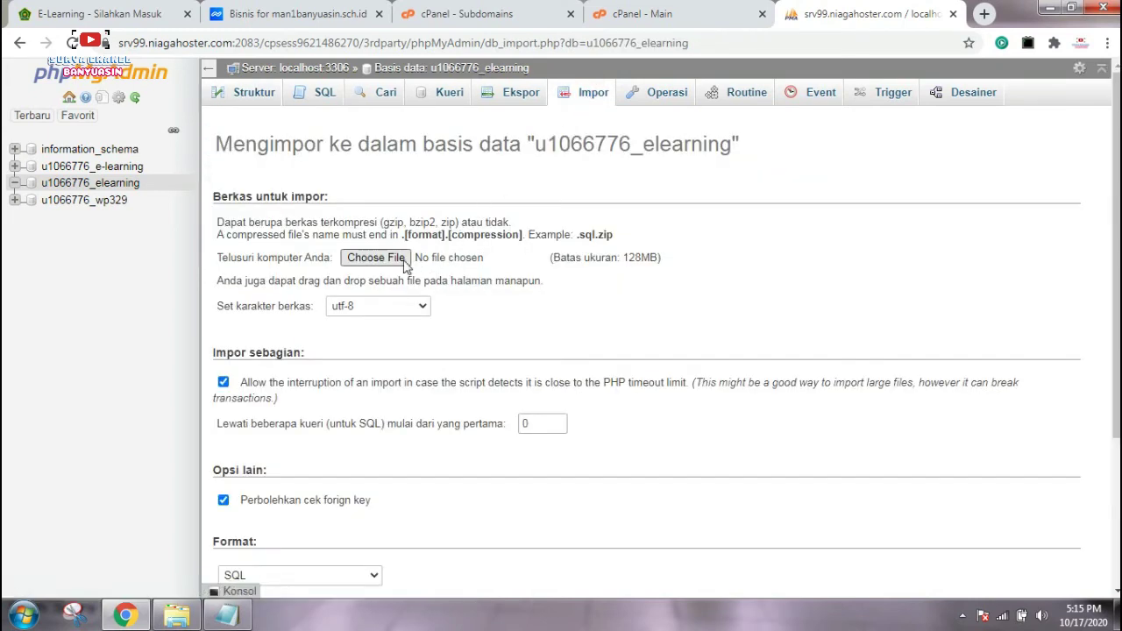
pyautogui.click(403, 259)
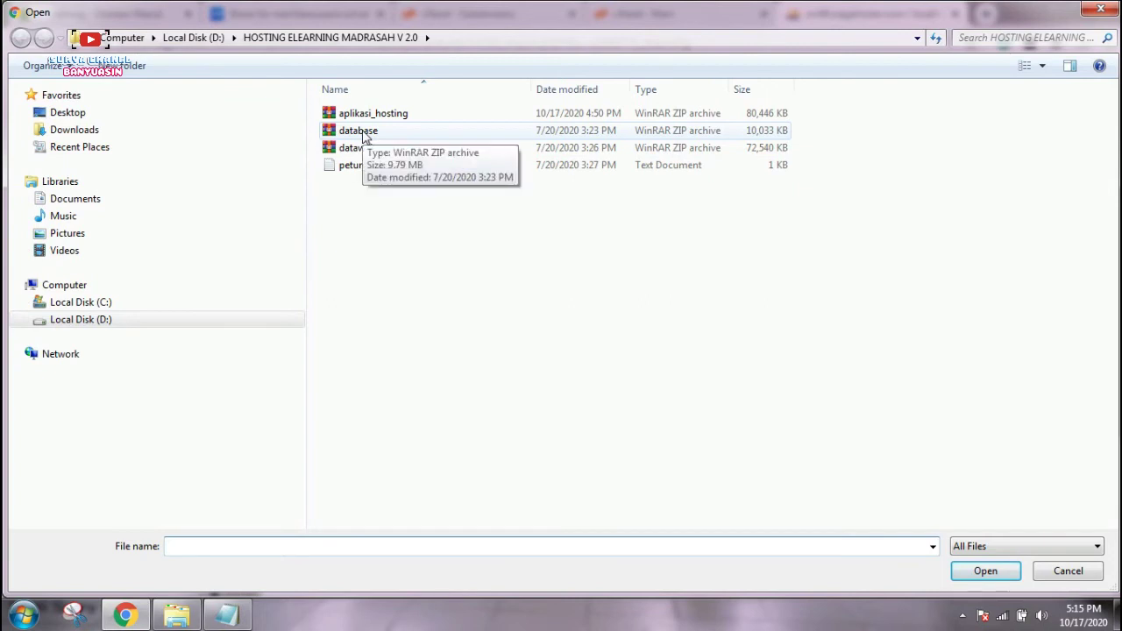
pyautogui.click(364, 136)
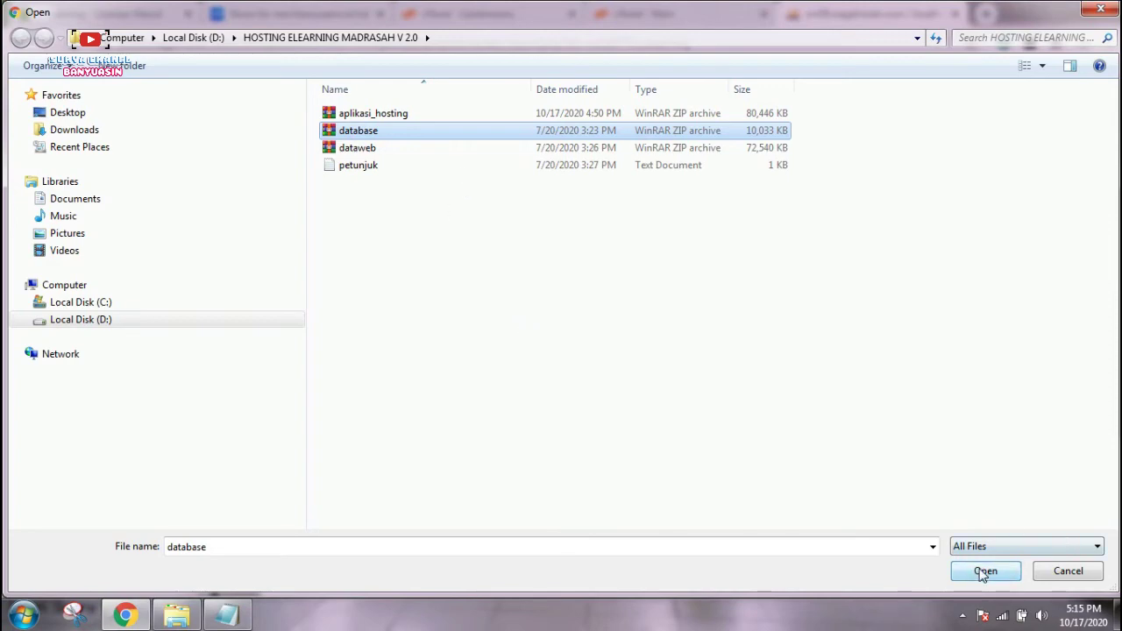
pyautogui.click(985, 570)
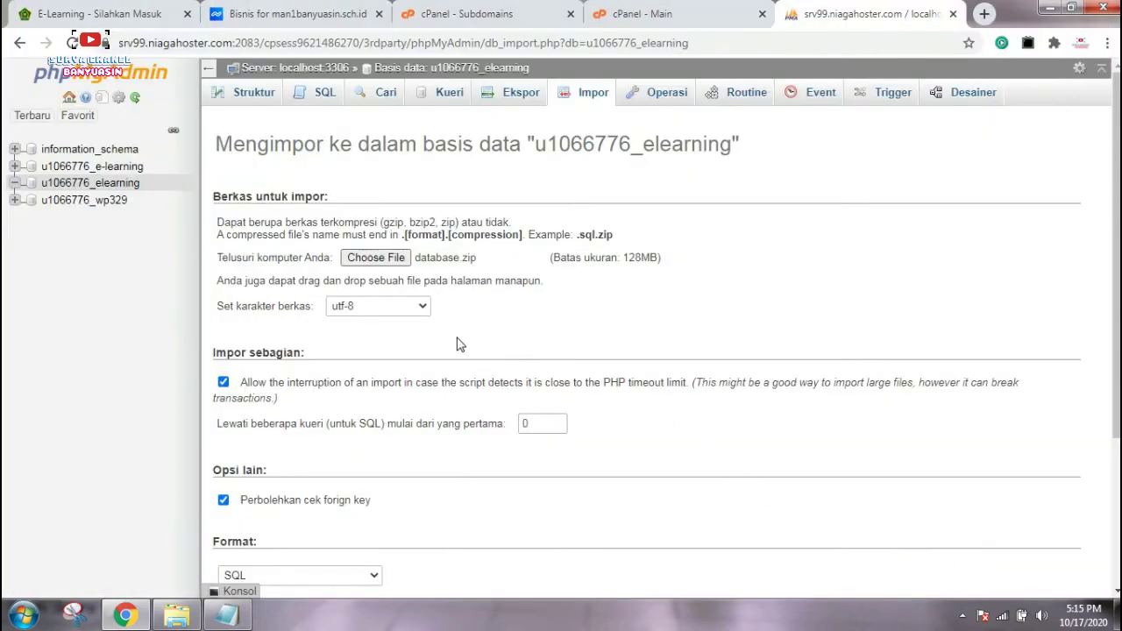
pyautogui.scroll(-3, 438, 377)
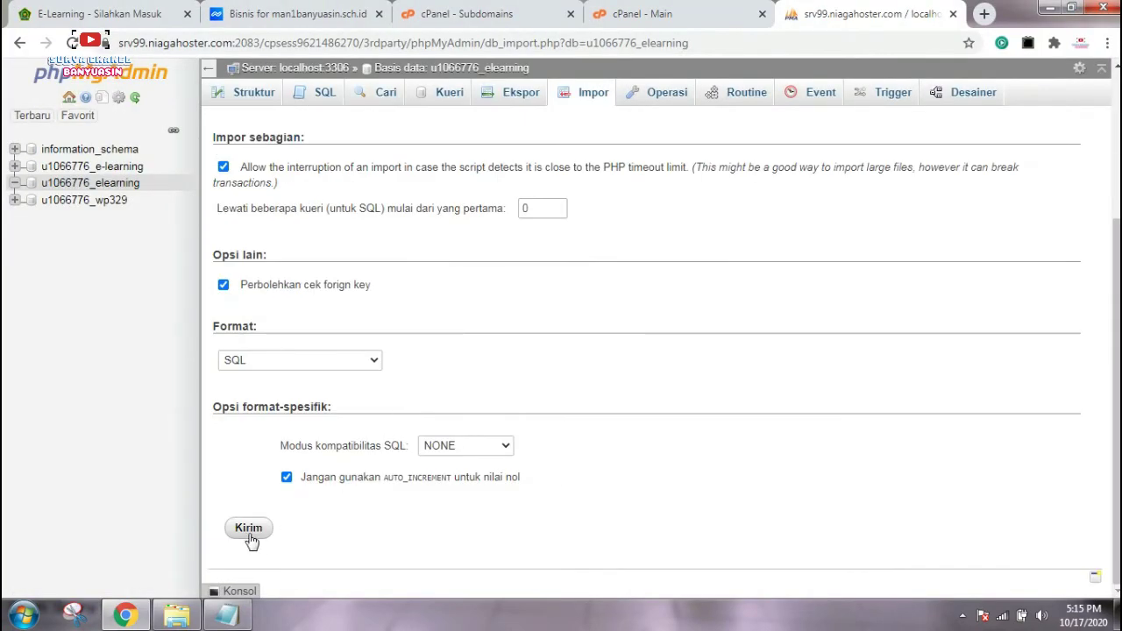
pyautogui.click(249, 529)
# Review the imported tables in the phpMyAdmin sidebar, then switch back to the cPanel - Main tab
pyautogui.scroll(3, 526, 328)
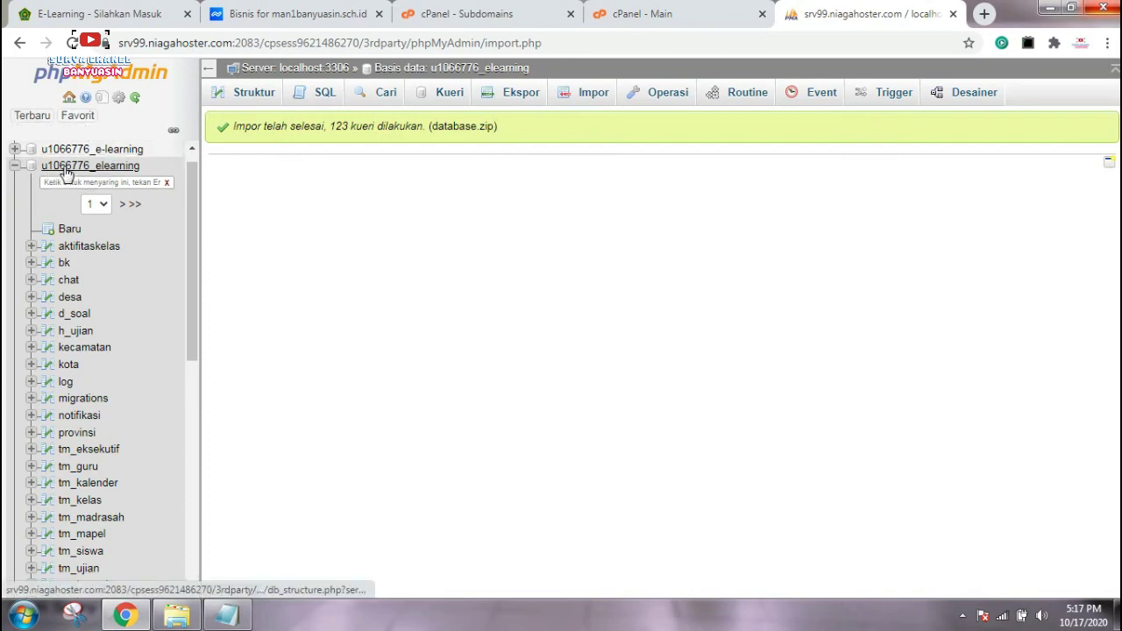
pyautogui.moveTo(191, 201); pyautogui.dragTo(189, 525)
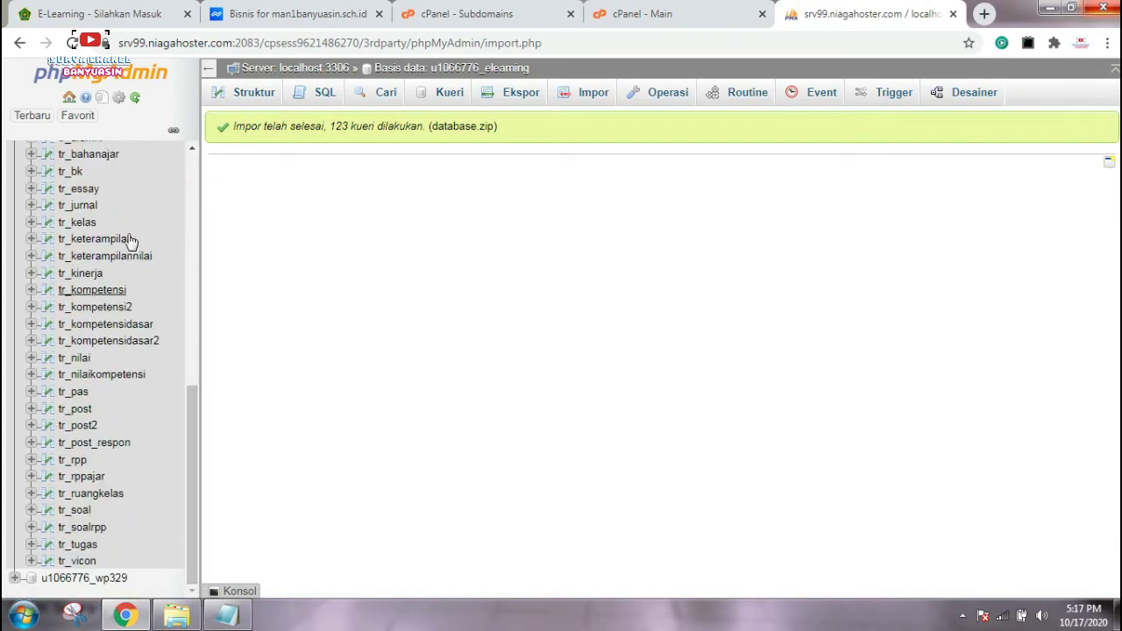
pyautogui.moveTo(191, 416); pyautogui.dragTo(191, 173)
pyautogui.click(642, 14)
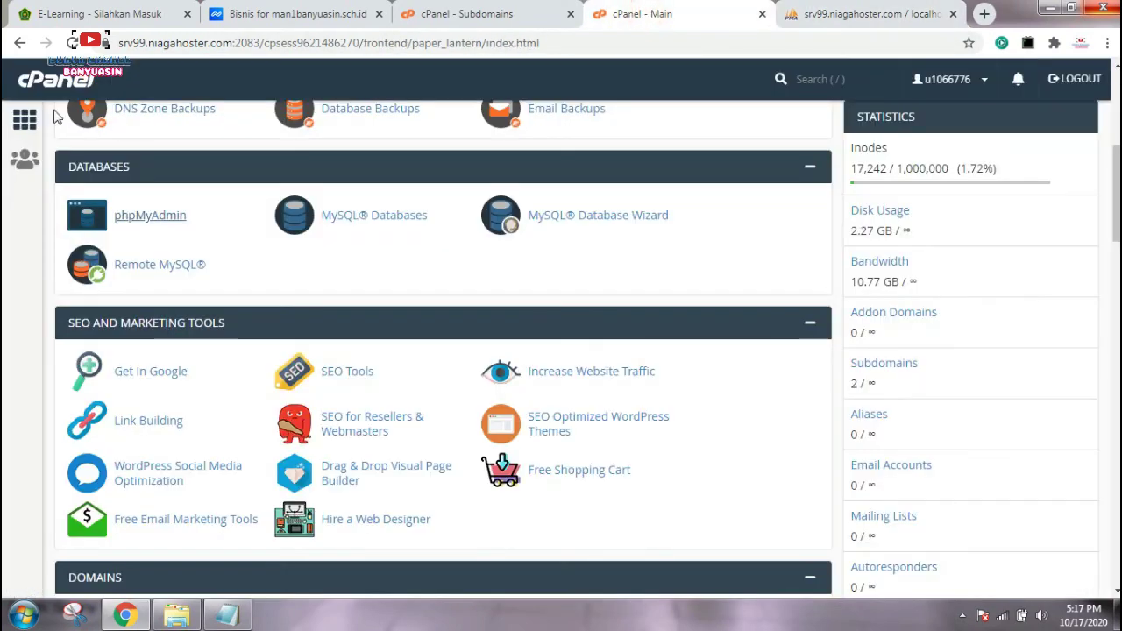
# Open Select PHP Version from the Software section, showing PHP 5.6 and its extensions
pyautogui.click(29, 122)
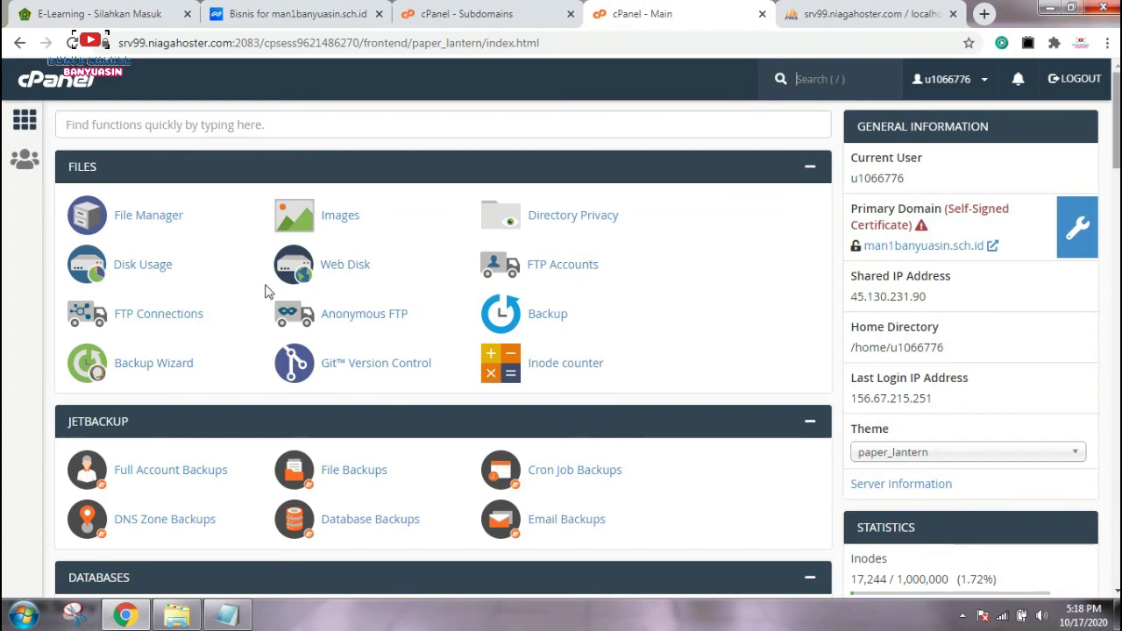
pyautogui.scroll(-2, 207, 440)
pyautogui.scroll(-8, 208, 440)
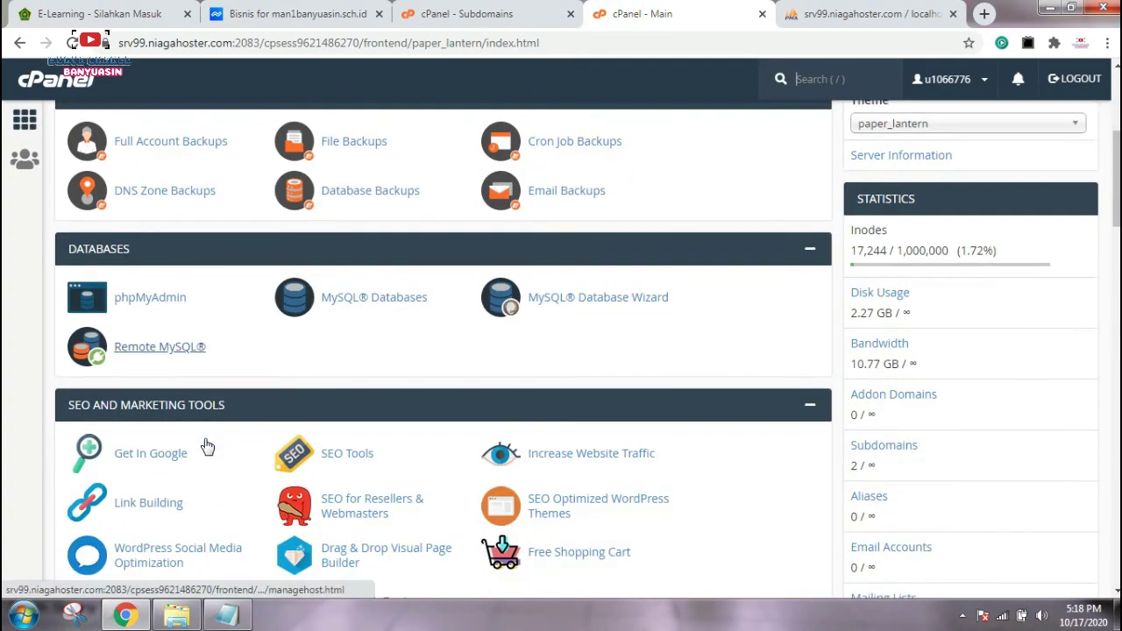
pyautogui.scroll(-8, 207, 440)
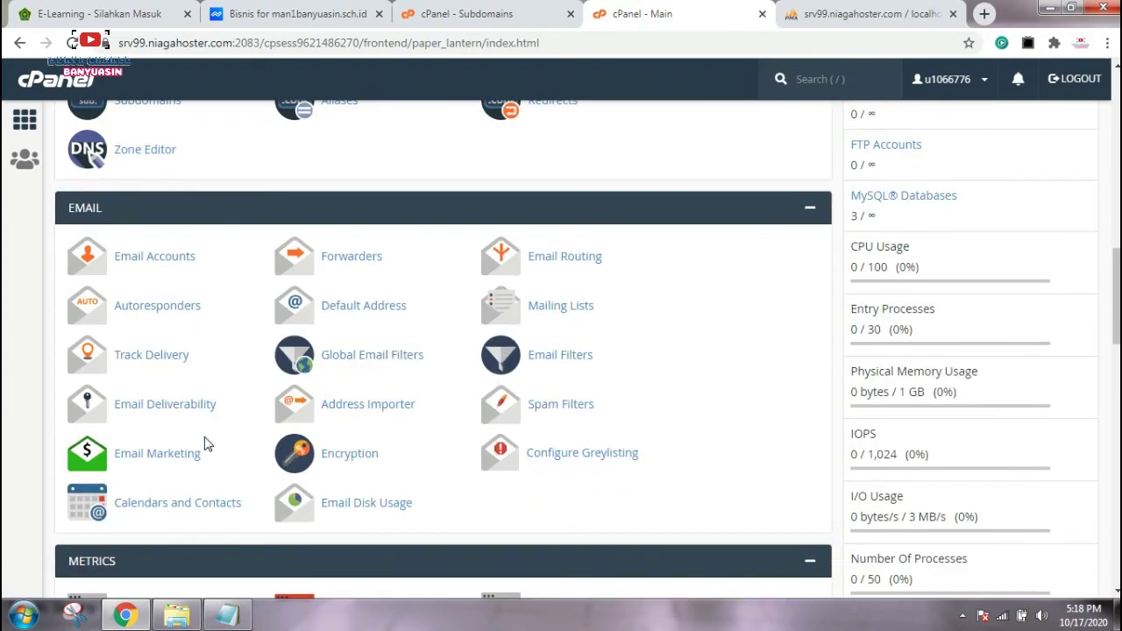
pyautogui.scroll(-3, 208, 440)
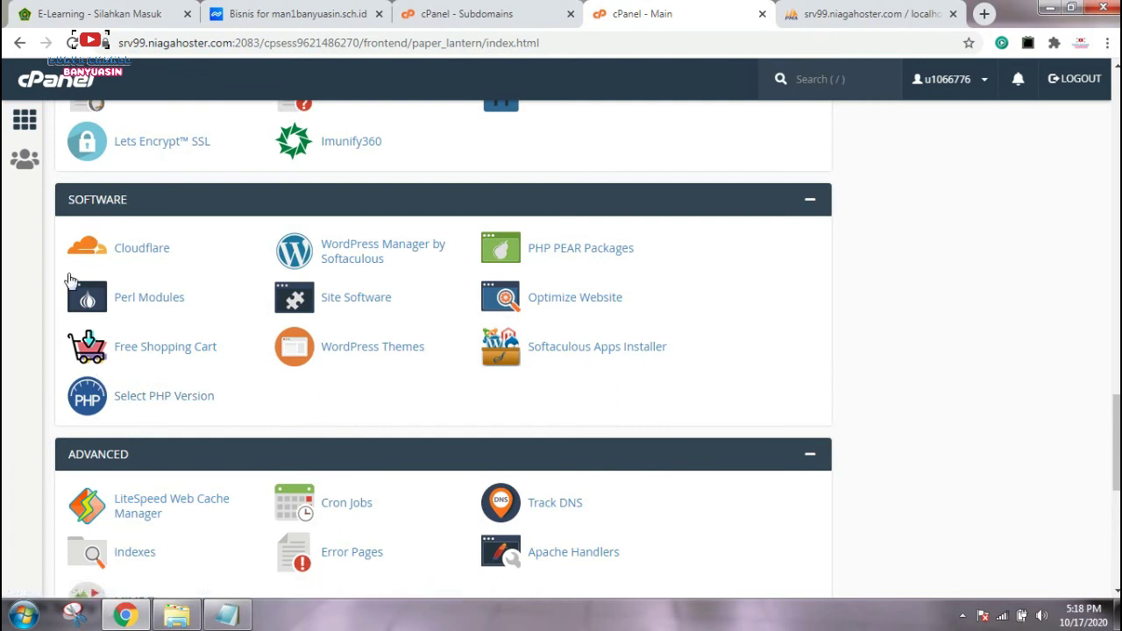
pyautogui.click(151, 399)
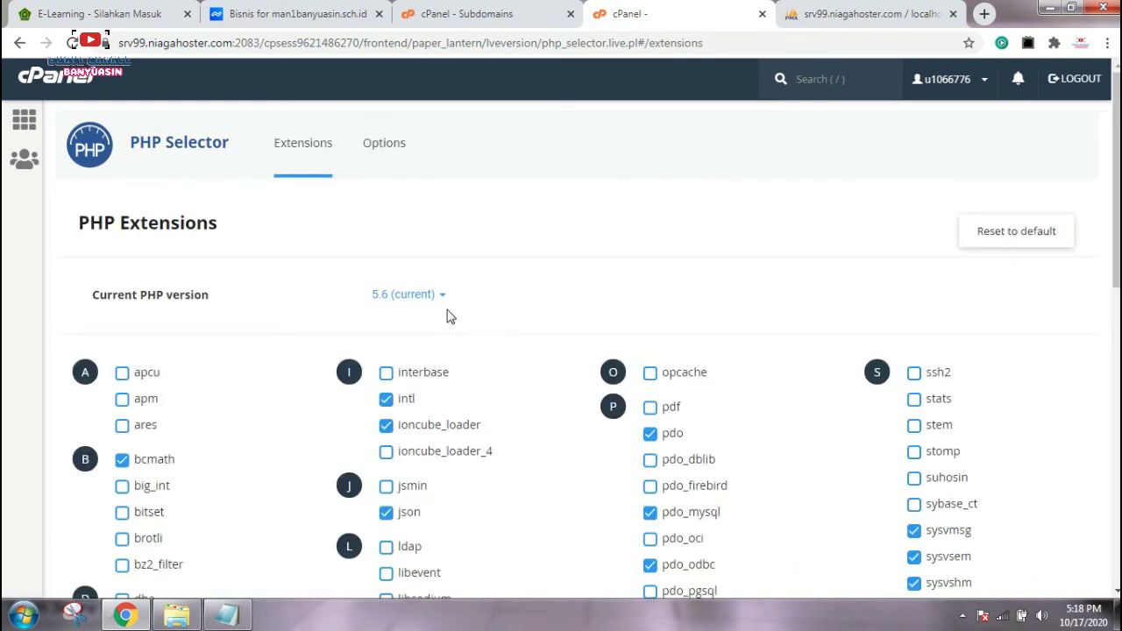
pyautogui.click(429, 295)
pyautogui.click(431, 473)
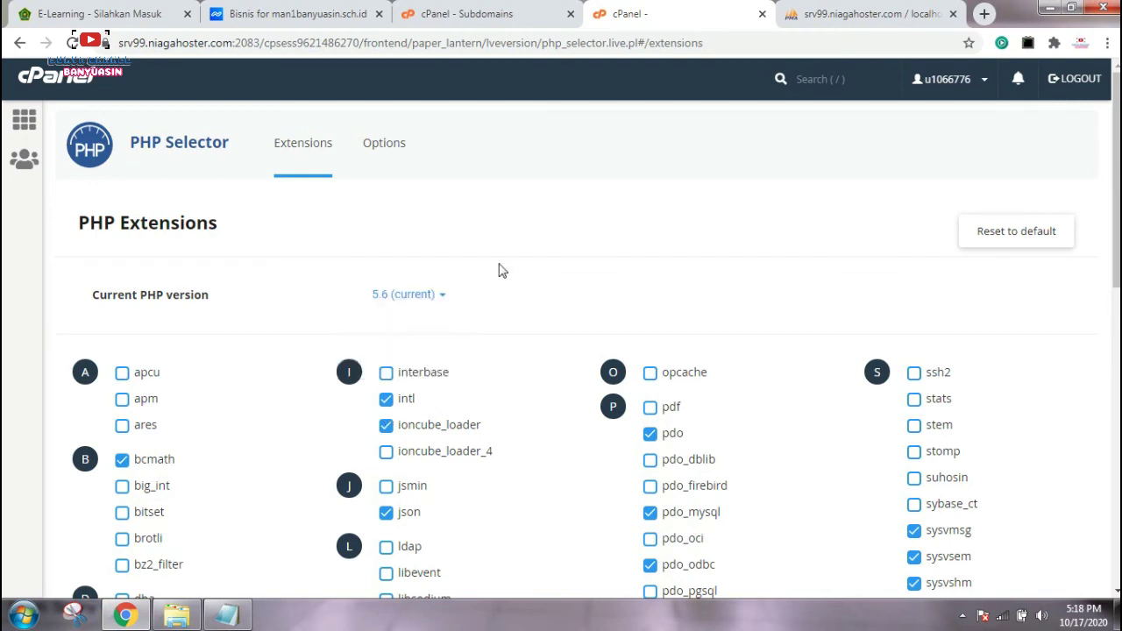
pyautogui.click(441, 296)
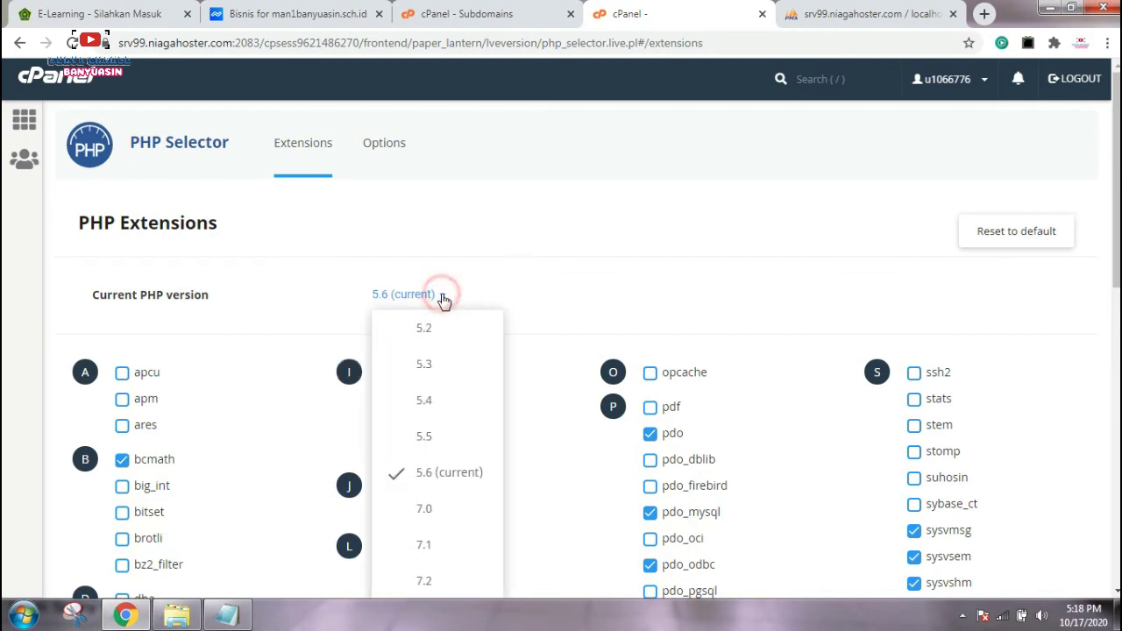
pyautogui.click(458, 470)
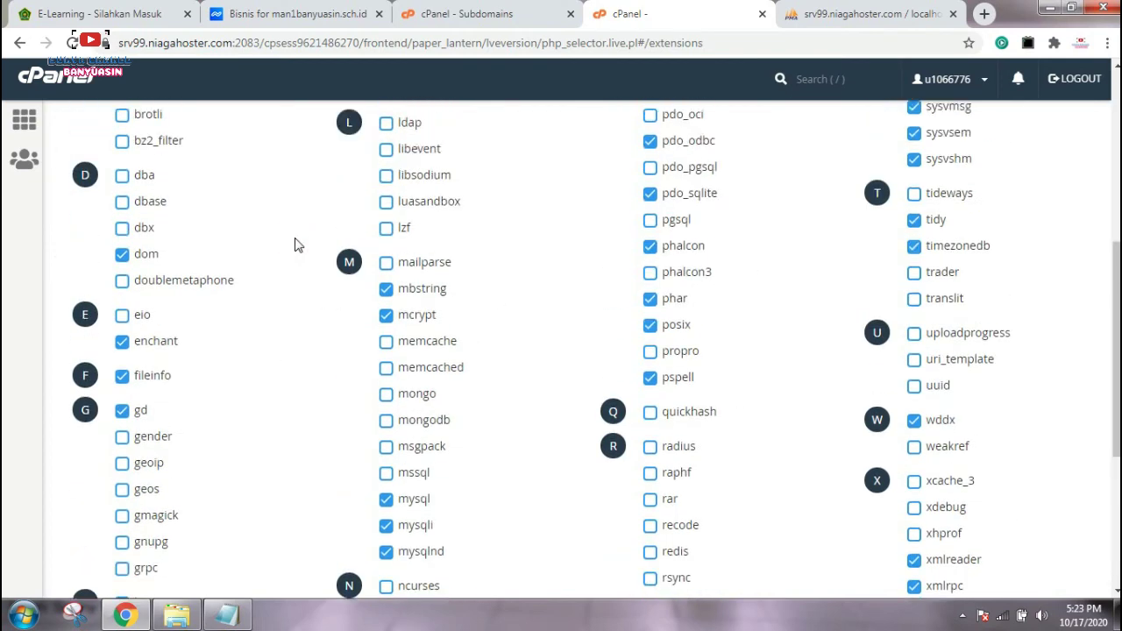
pyautogui.scroll(6, 295, 242)
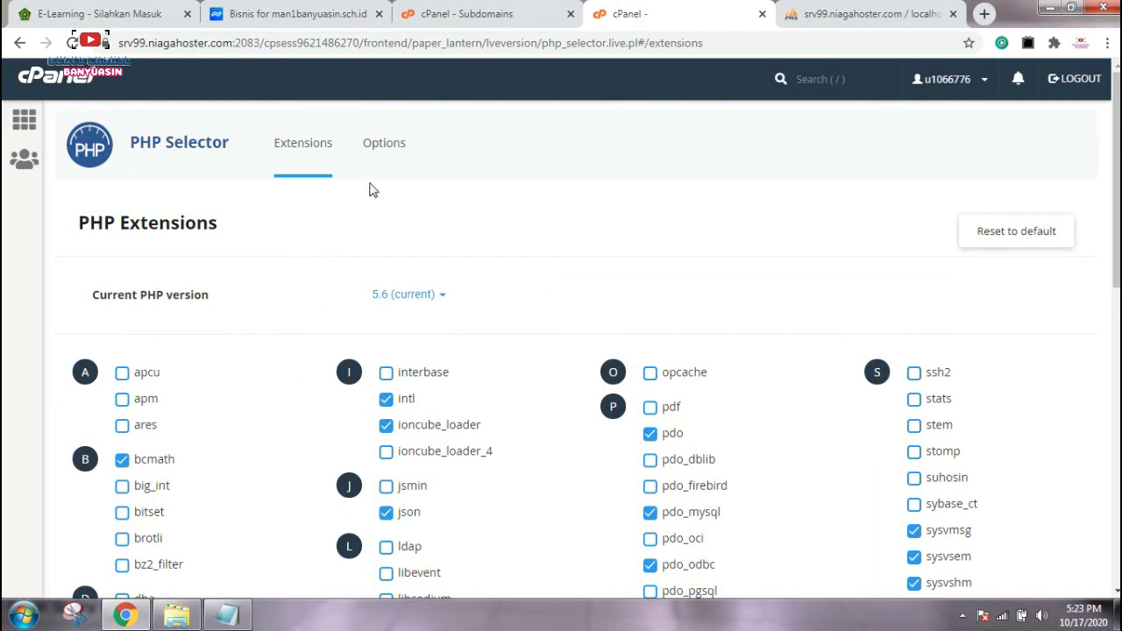
pyautogui.click(389, 147)
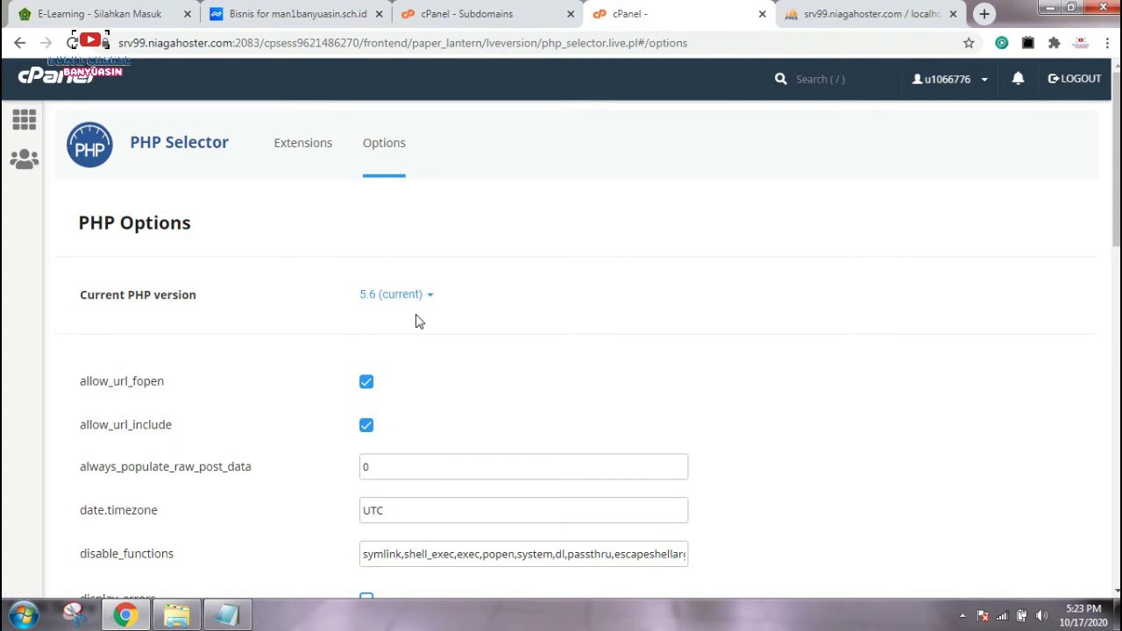
# Keep memory_limit at 512M in the PHP 5.6 options
pyautogui.scroll(-2, 419, 322)
pyautogui.scroll(-2, 419, 322)
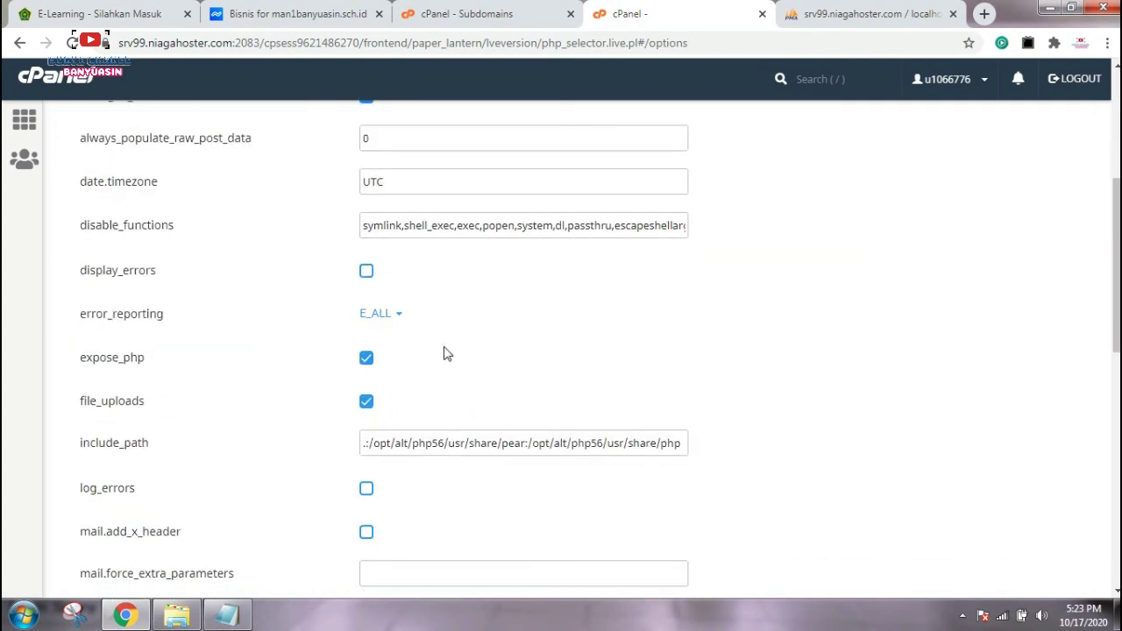
pyautogui.scroll(-1, 439, 337)
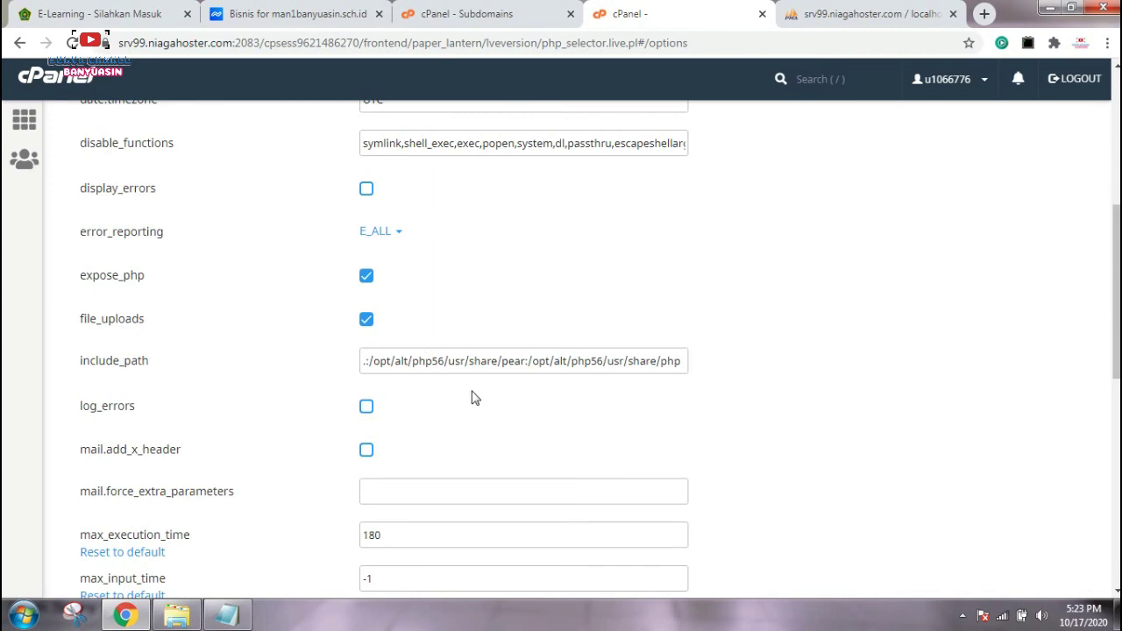
pyautogui.moveTo(466, 346)
pyautogui.scroll(-3, 208, 488)
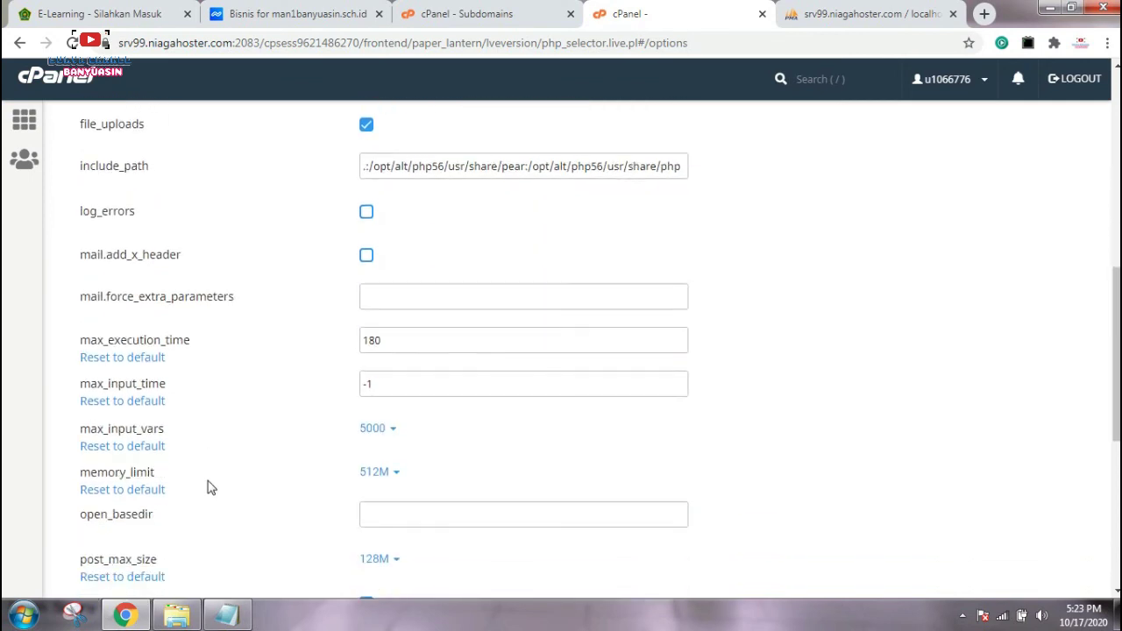
pyautogui.moveTo(200, 425)
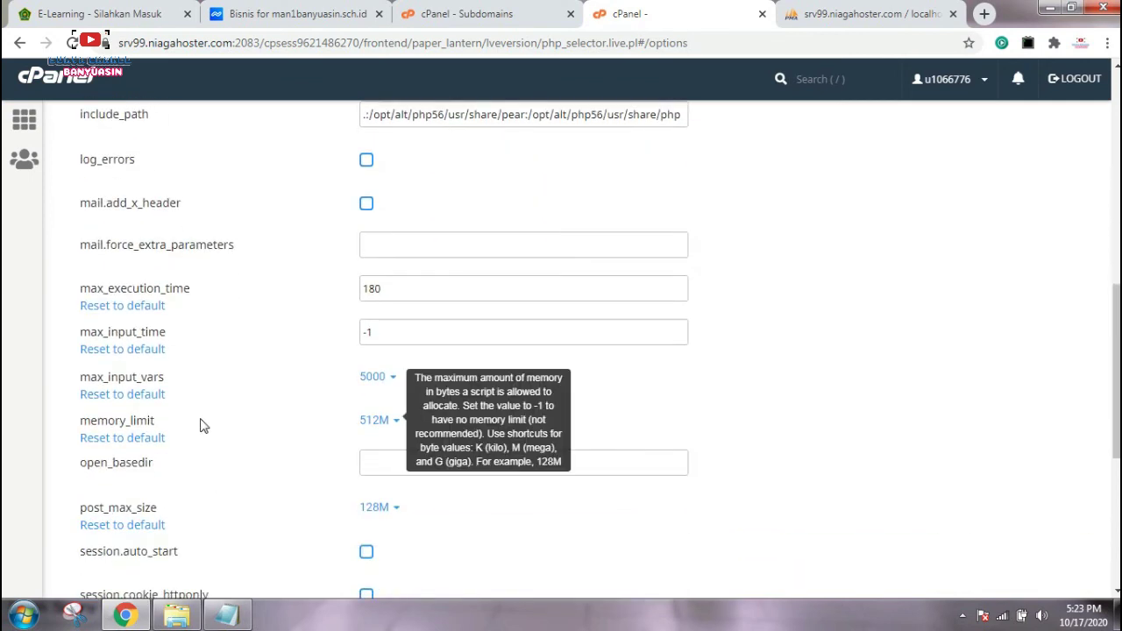
pyautogui.click(395, 426)
pyautogui.scroll(-2, 450, 529)
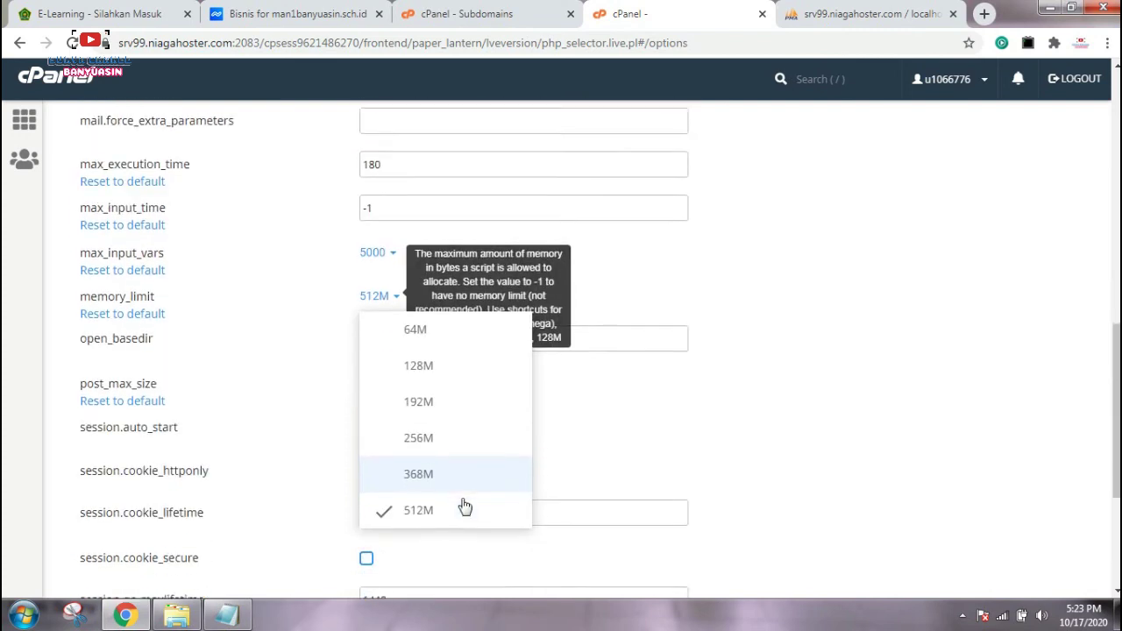
pyautogui.scroll(-1, 452, 495)
pyautogui.click(438, 477)
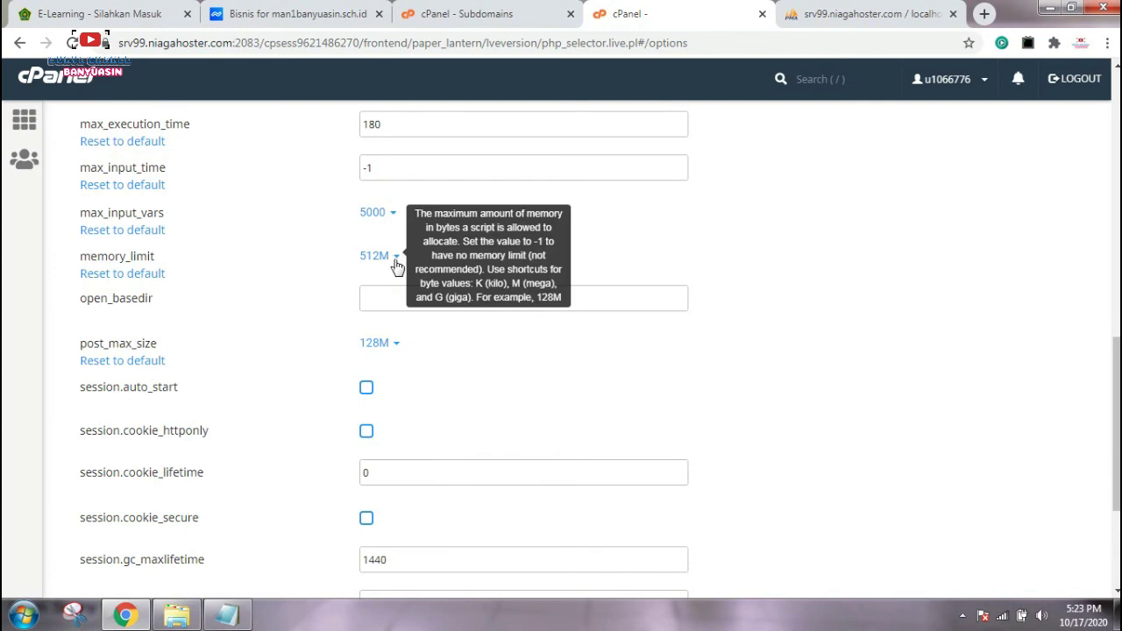
# Keep post_max_size and upload_max_filesize at 128M each
pyautogui.click(852, 306)
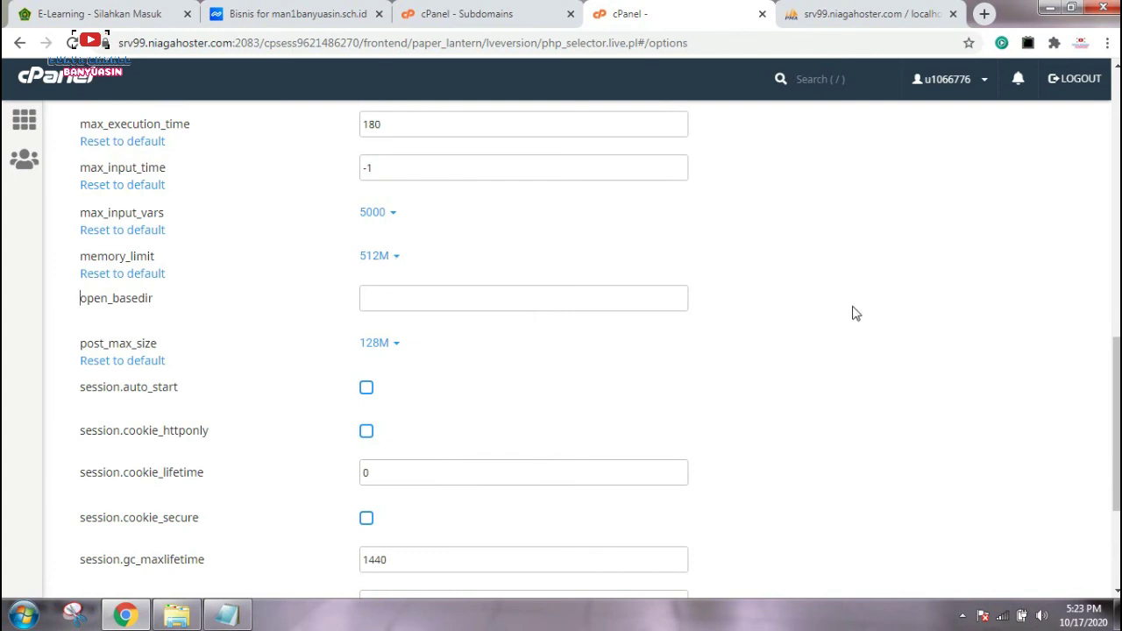
pyautogui.click(399, 344)
pyautogui.scroll(-2, 425, 465)
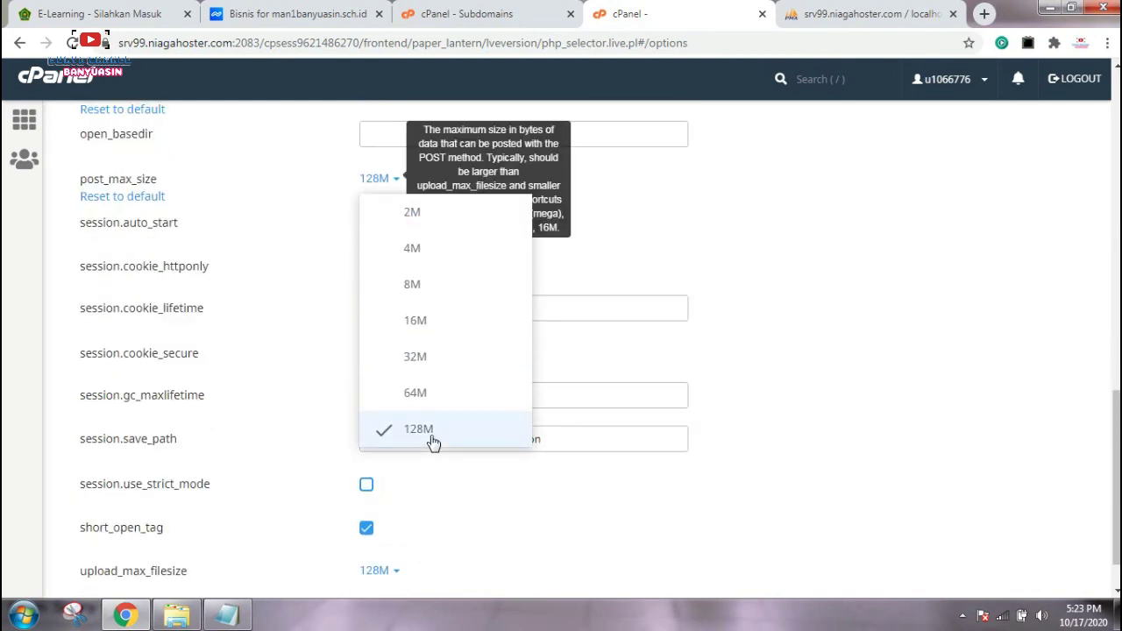
pyautogui.click(428, 440)
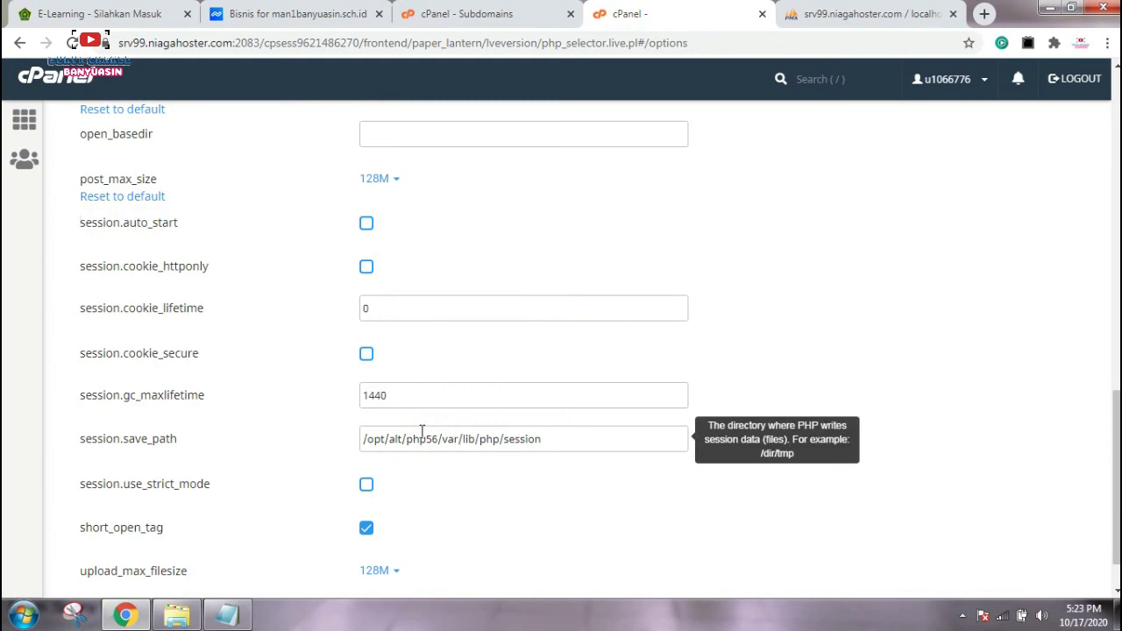
pyautogui.scroll(-1, 362, 447)
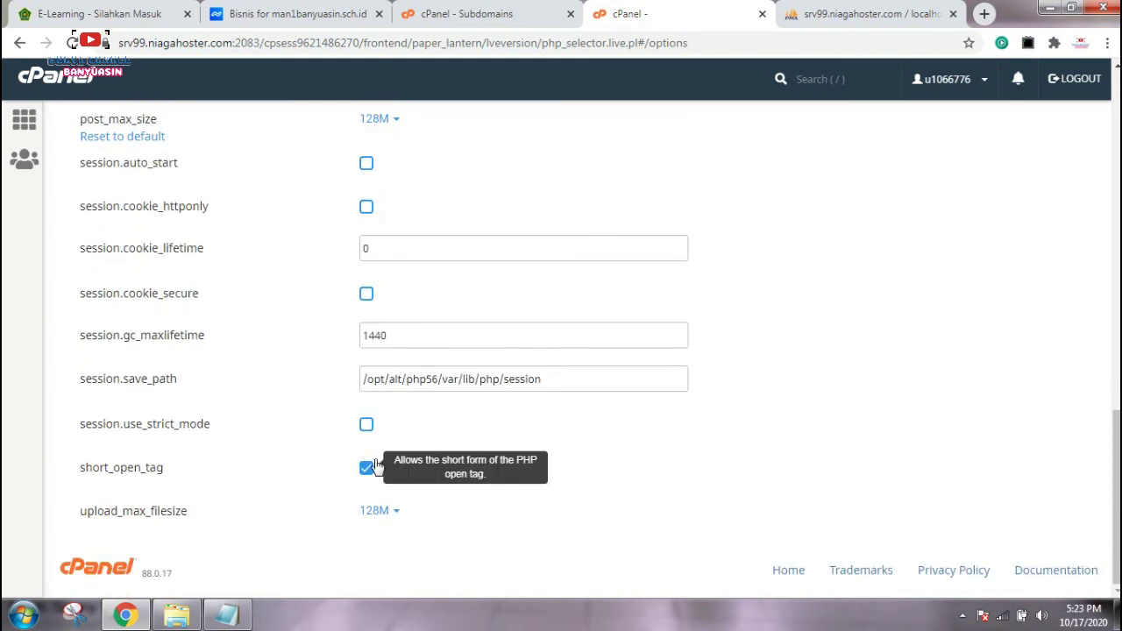
pyautogui.click(393, 521)
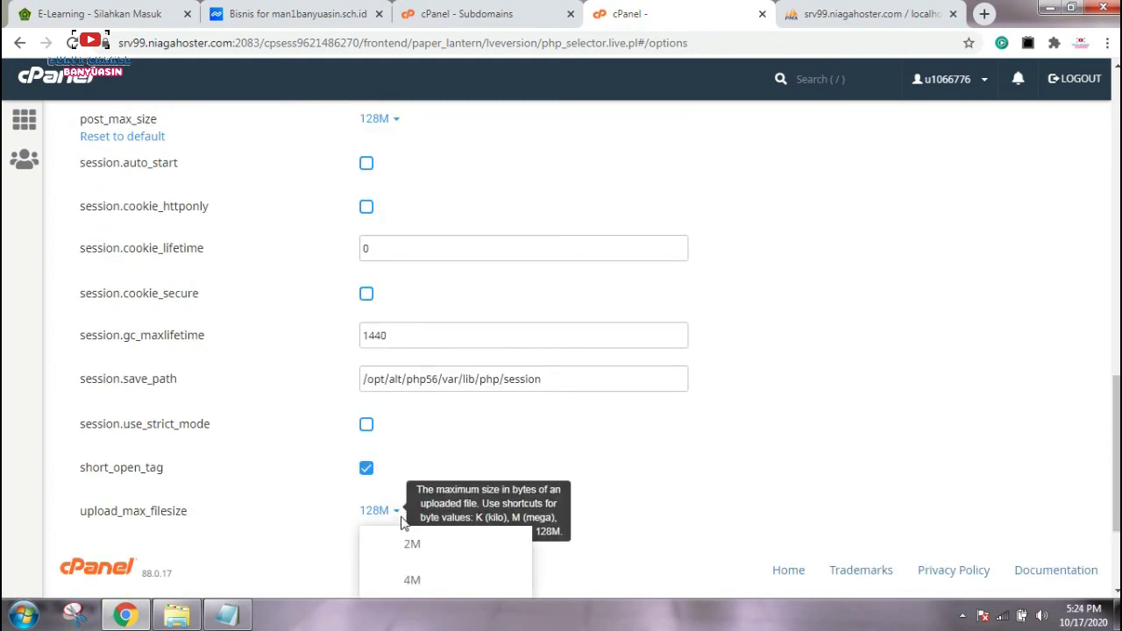
pyautogui.scroll(-2, 403, 512)
pyautogui.click(496, 590)
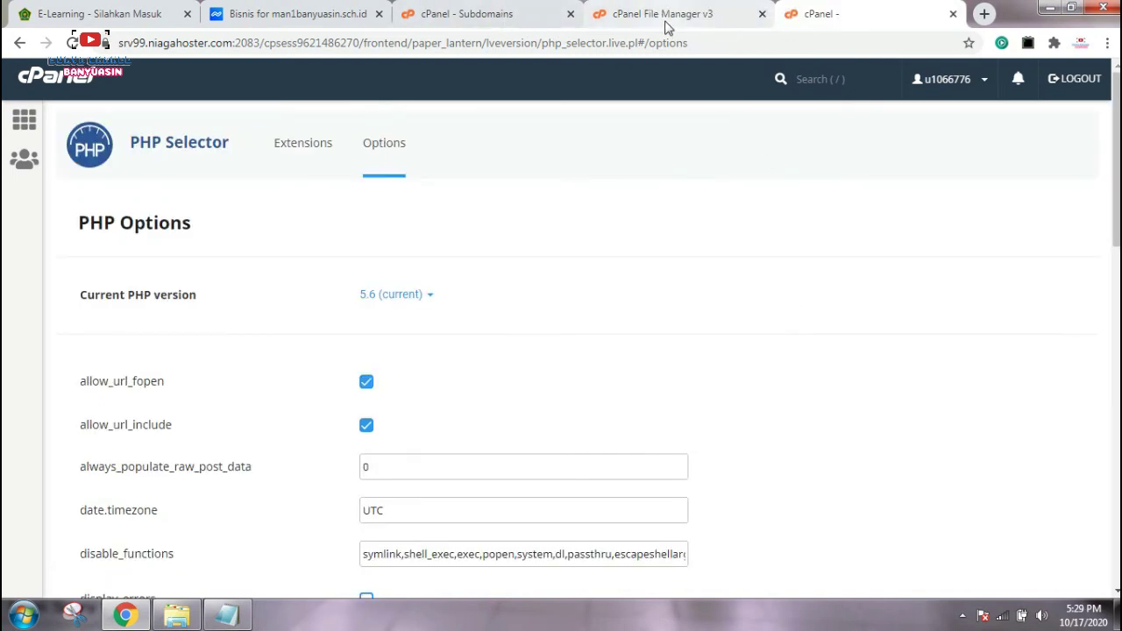
pyautogui.click(665, 24)
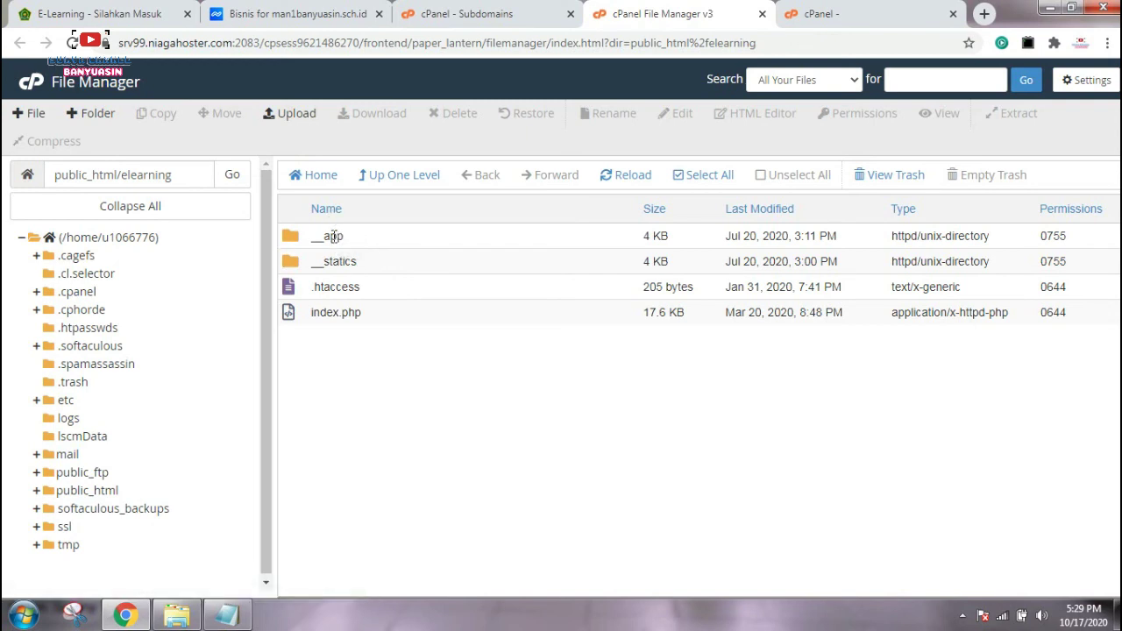
# Open the application folder inside the elearning directory
pyautogui.click(325, 235)
pyautogui.doubleClick(296, 239)
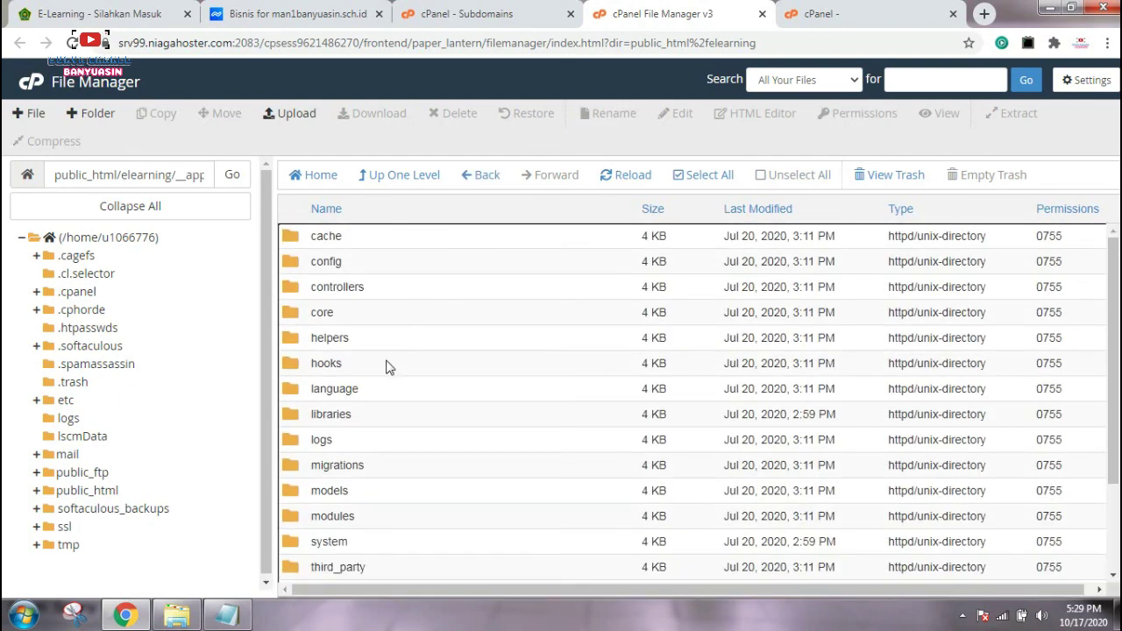
pyautogui.scroll(-3, 374, 403)
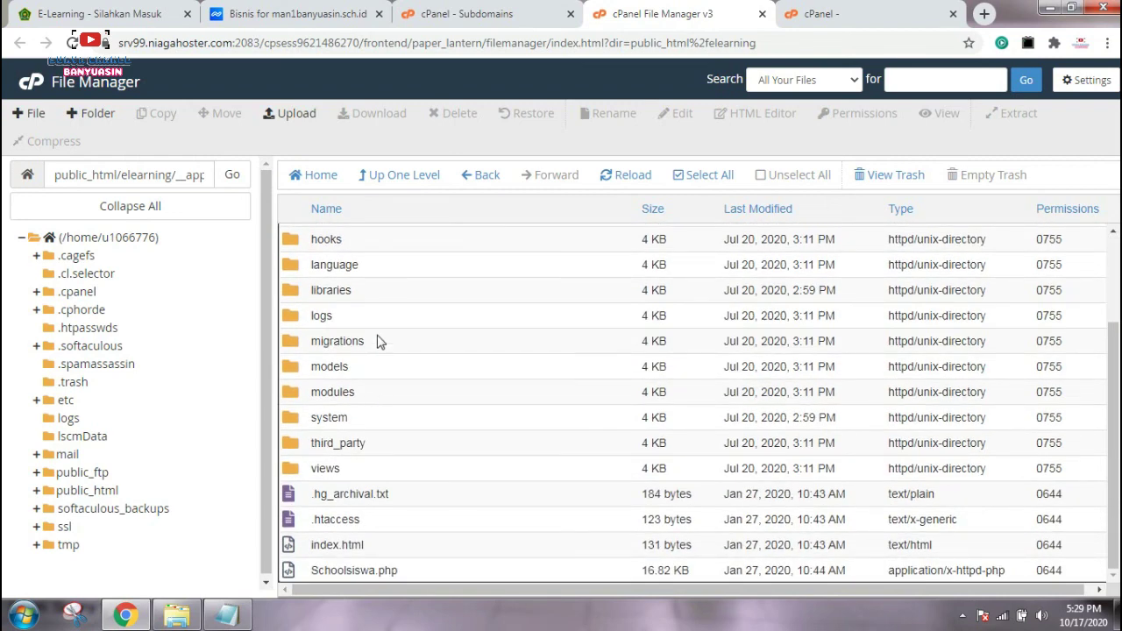
pyautogui.scroll(3, 368, 333)
# Open the config folder, download a copy of database.php, and bring up its context menu
pyautogui.click(338, 262)
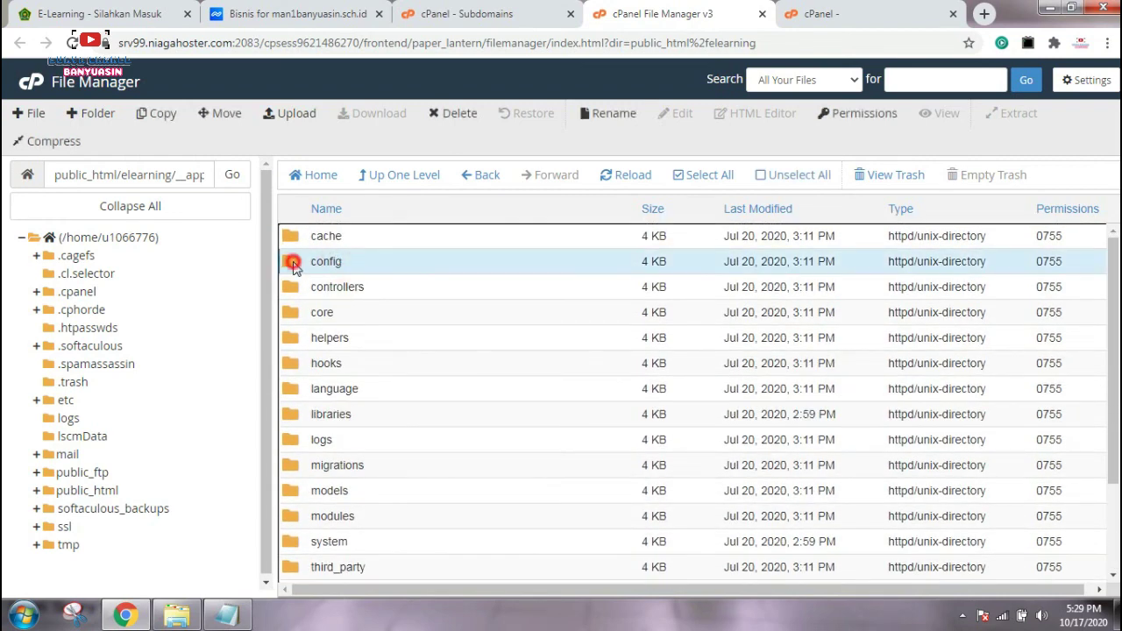
pyautogui.doubleClick(290, 262)
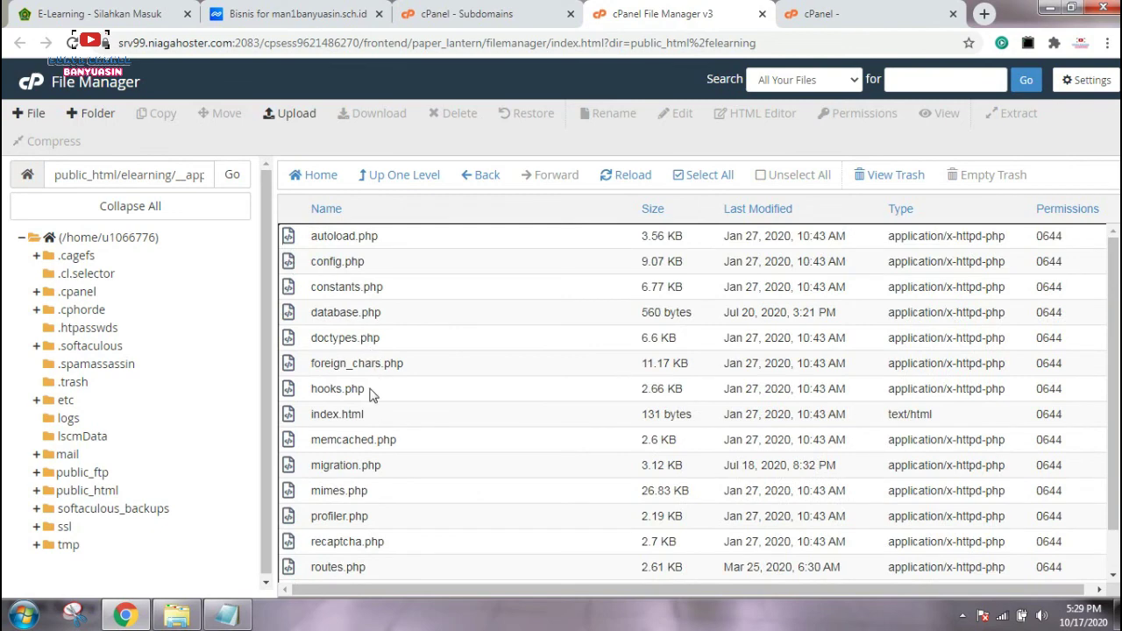
pyautogui.doubleClick(359, 316)
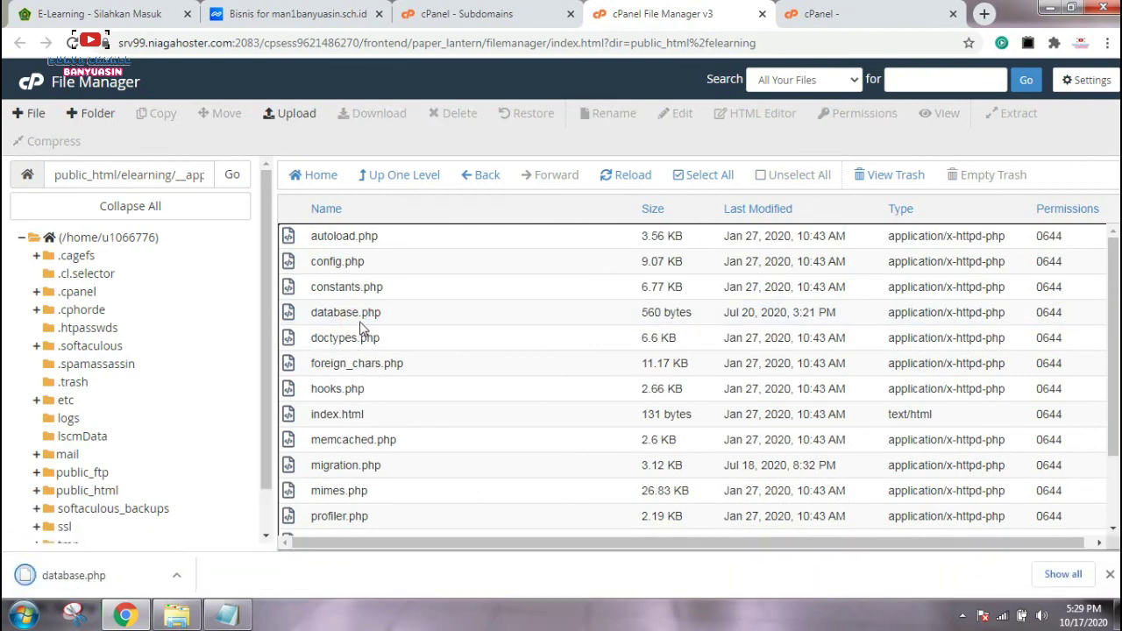
pyautogui.rightClick(351, 313)
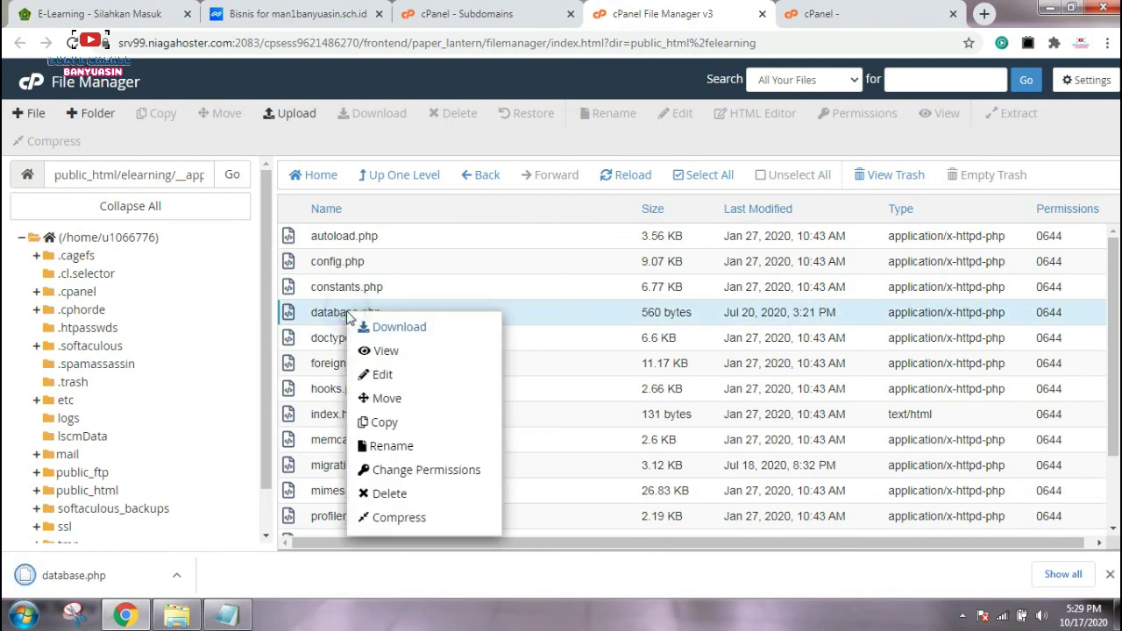
# Edit database.php, set the hostname value to 'localhost', and bring up the credentials notes
pyautogui.click(382, 375)
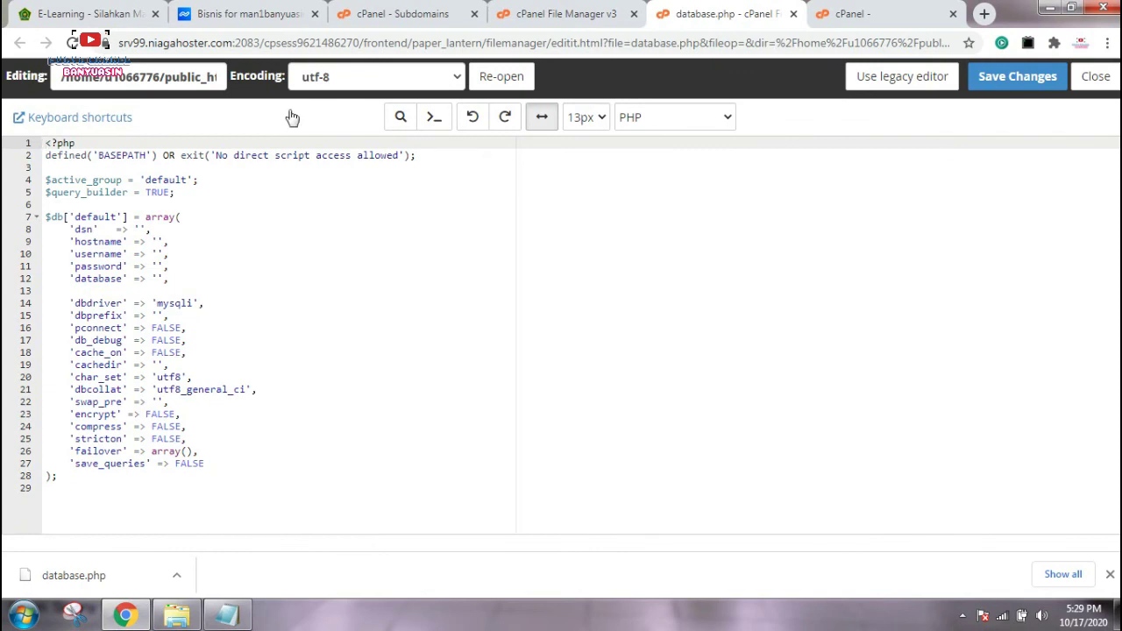
pyautogui.click(158, 241)
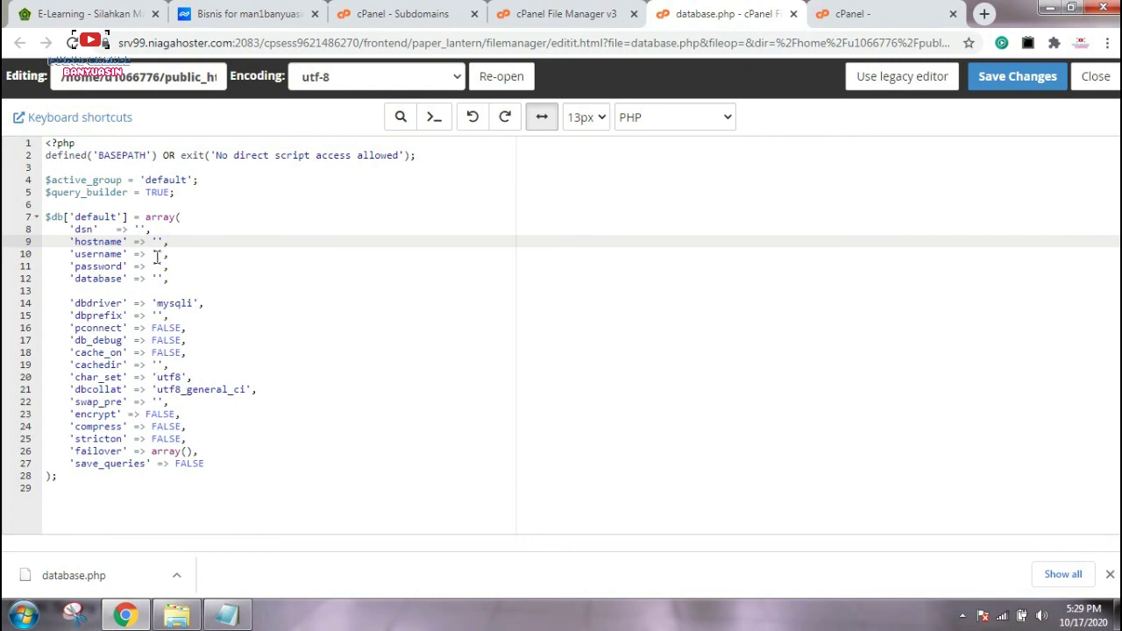
pyautogui.moveTo(76, 252); pyautogui.dragTo(172, 275)
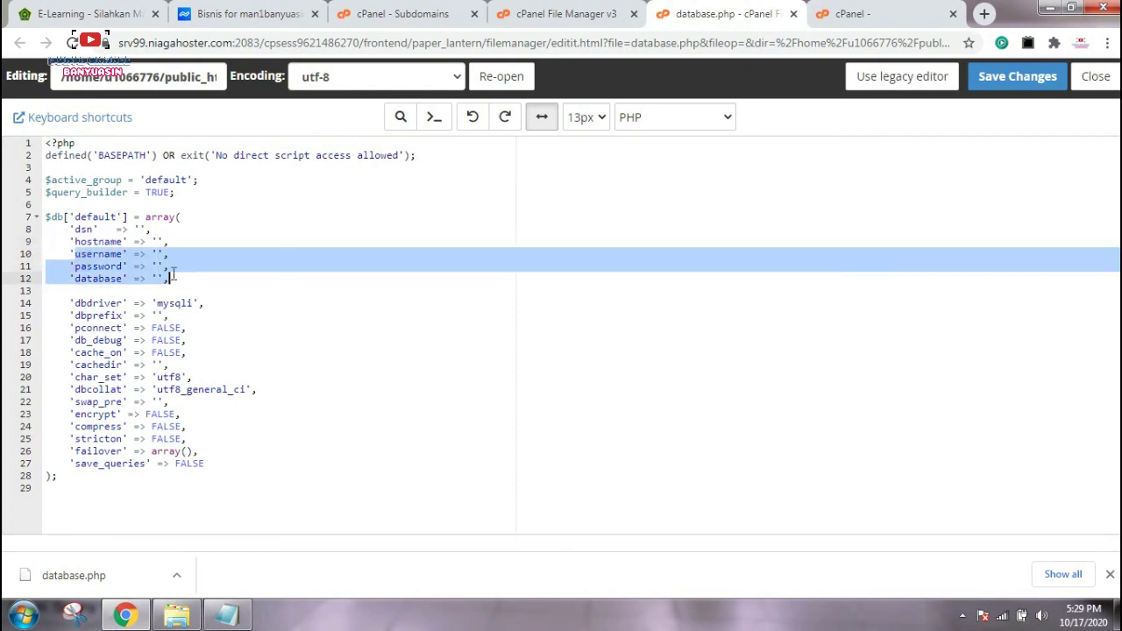
pyautogui.click(138, 241)
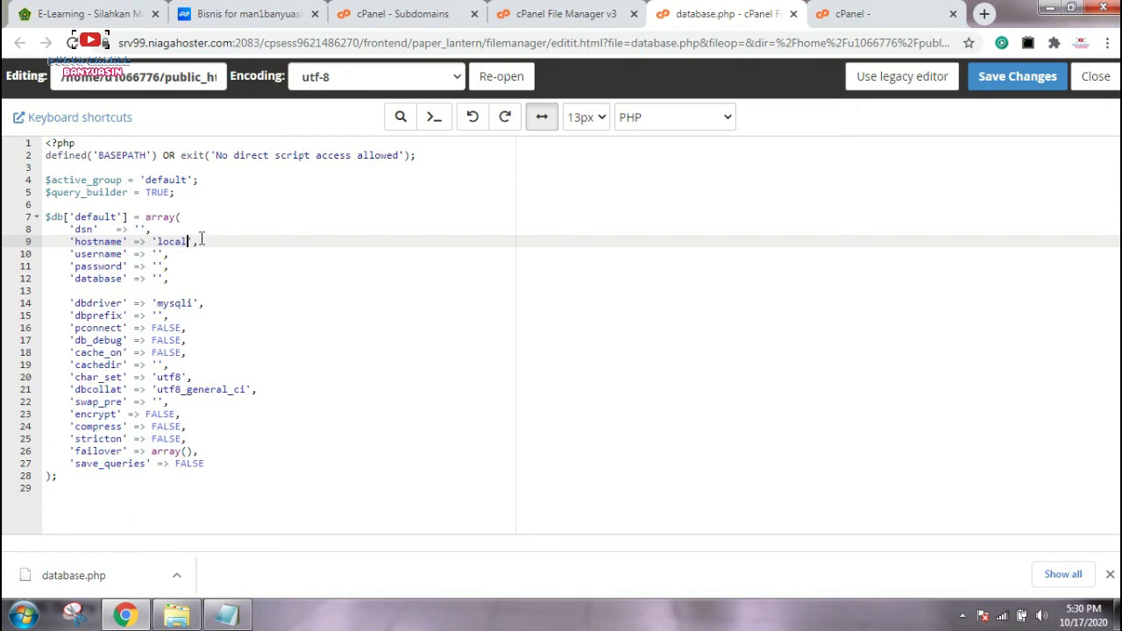
pyautogui.click(160, 254)
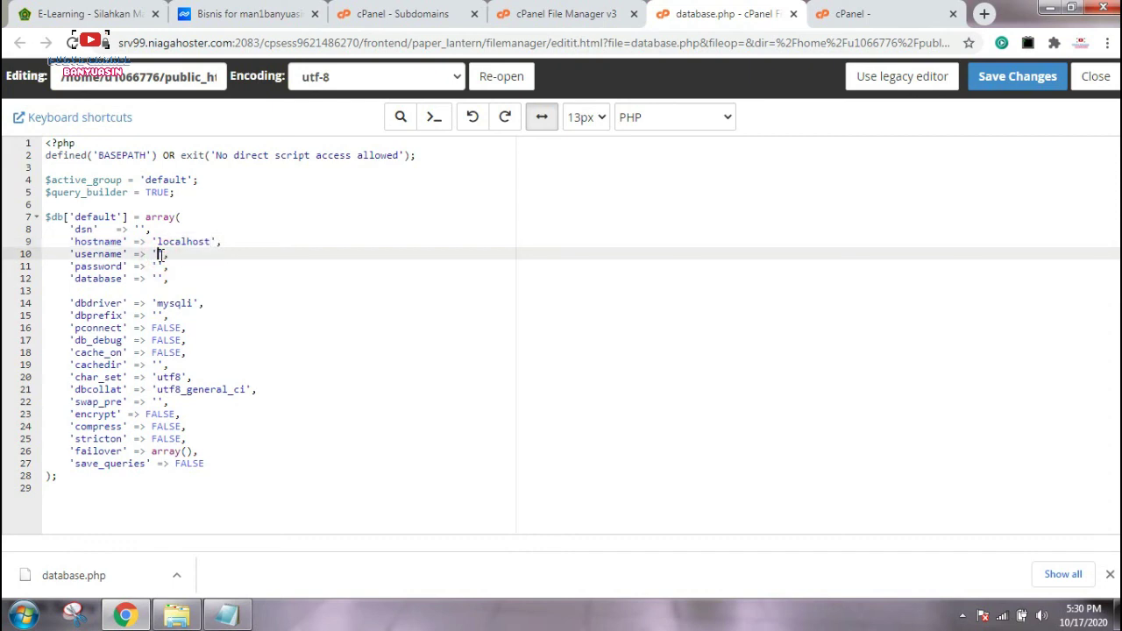
pyautogui.click(226, 613)
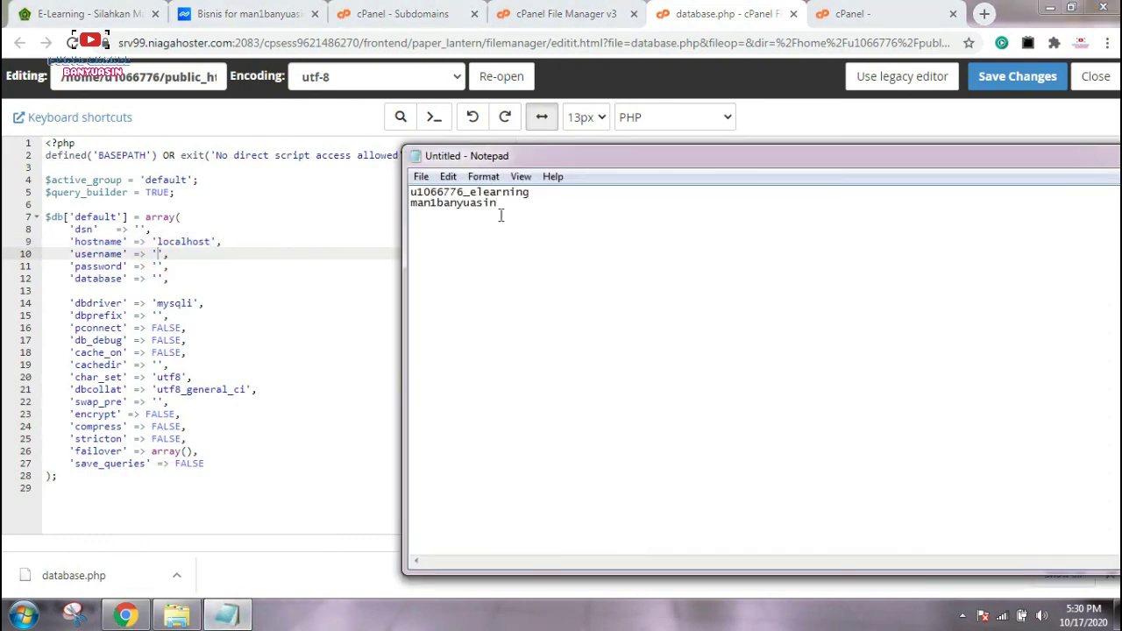
# Copy the database username from the notes into both the username and database values
pyautogui.moveTo(528, 192); pyautogui.dragTo(418, 189)
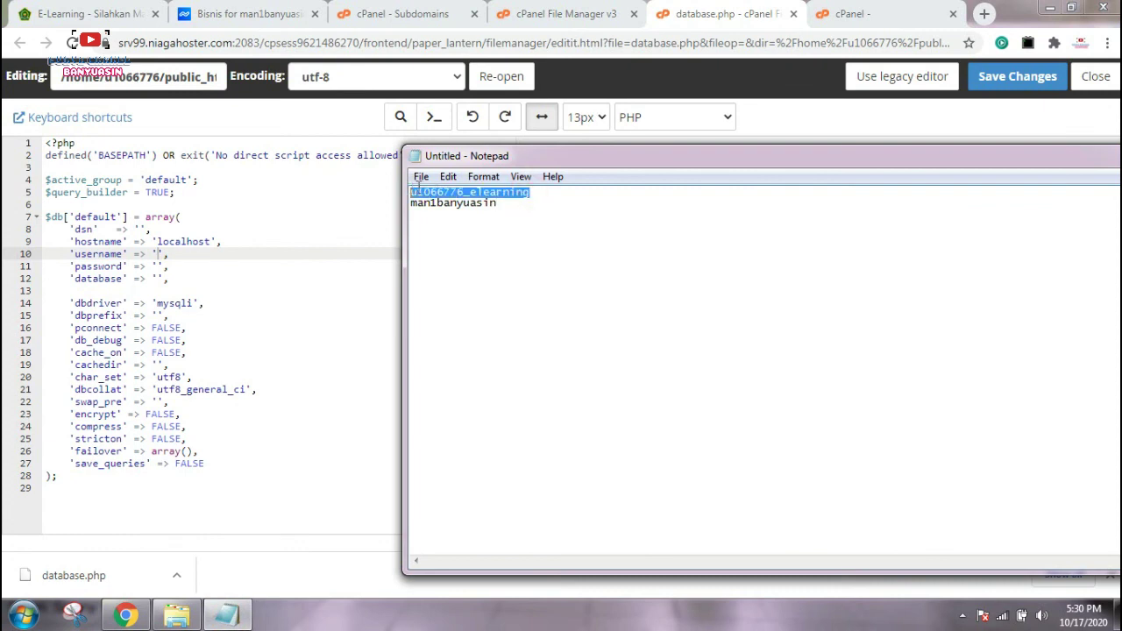
pyautogui.click(447, 176)
pyautogui.click(501, 238)
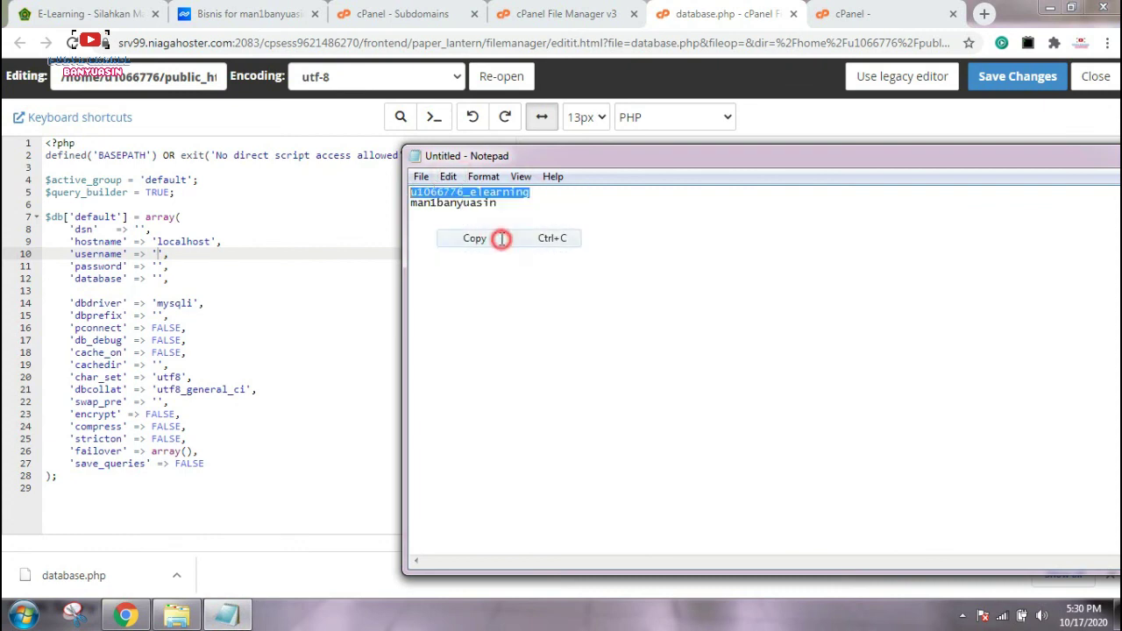
pyautogui.click(156, 255)
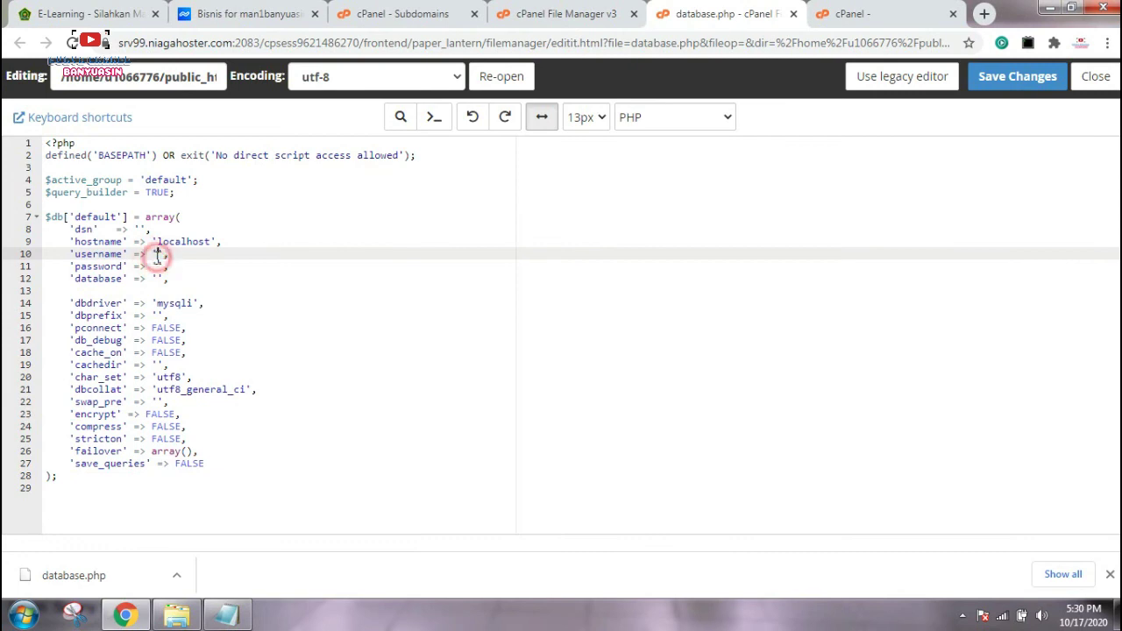
pyautogui.rightClick(157, 255)
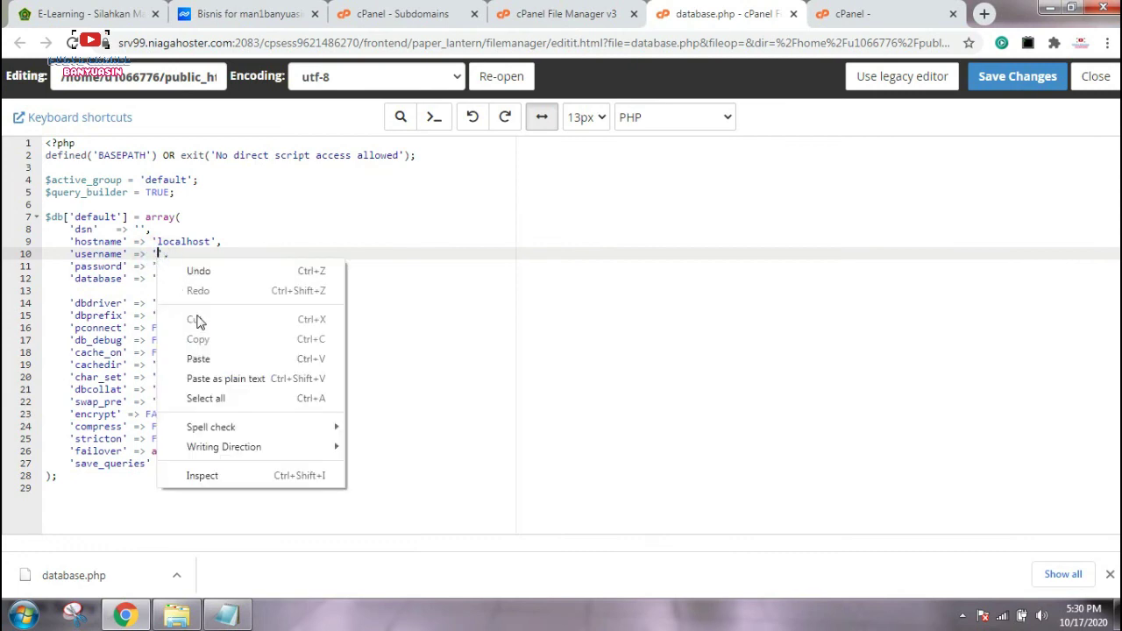
pyautogui.click(210, 360)
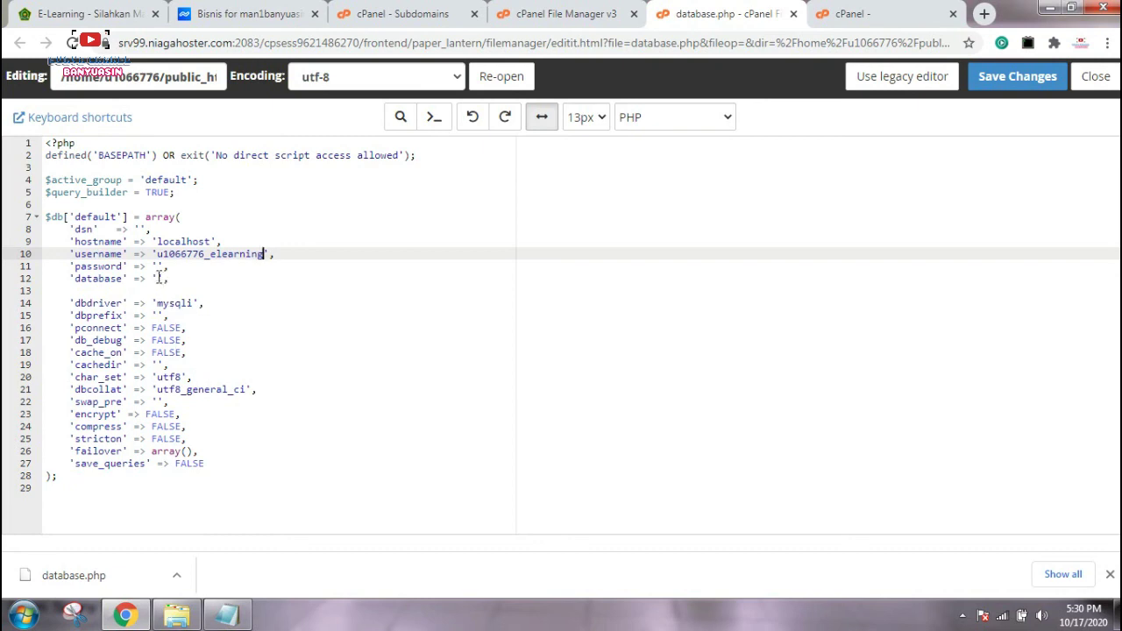
pyautogui.click(159, 278)
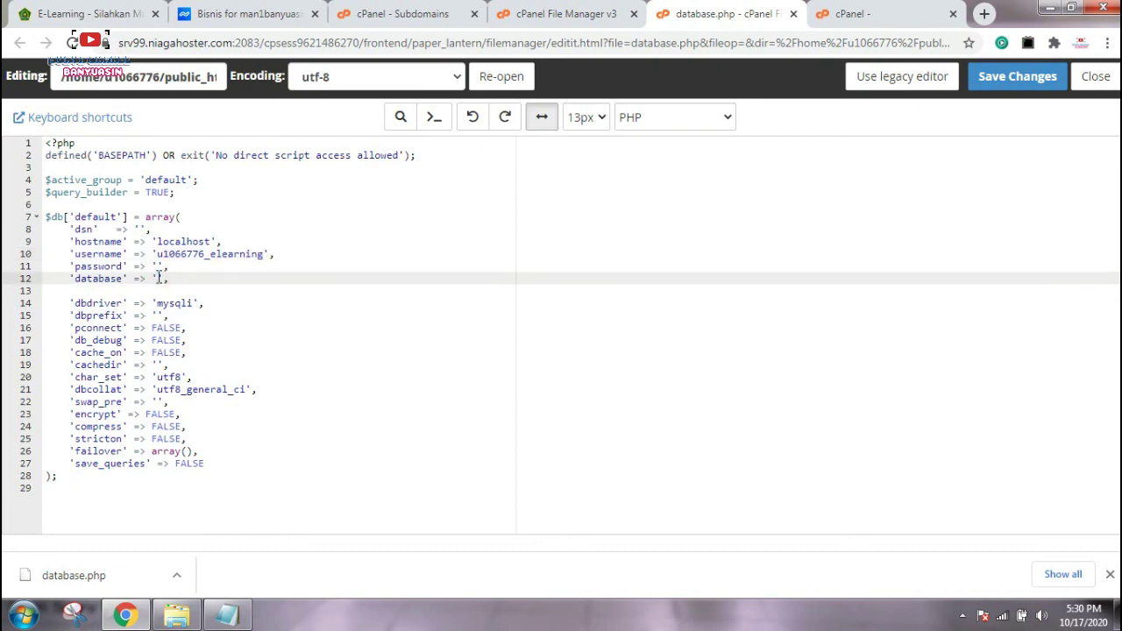
pyautogui.rightClick(158, 278)
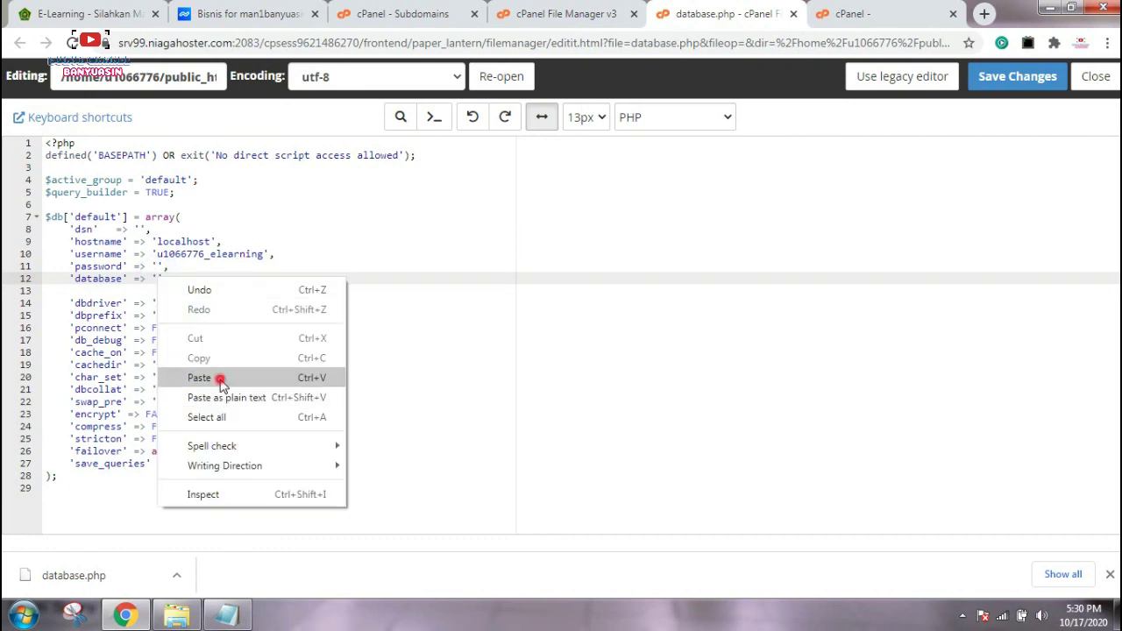
pyautogui.click(200, 377)
# Paste the database password from the notes into the password value and save database.php
pyautogui.click(157, 266)
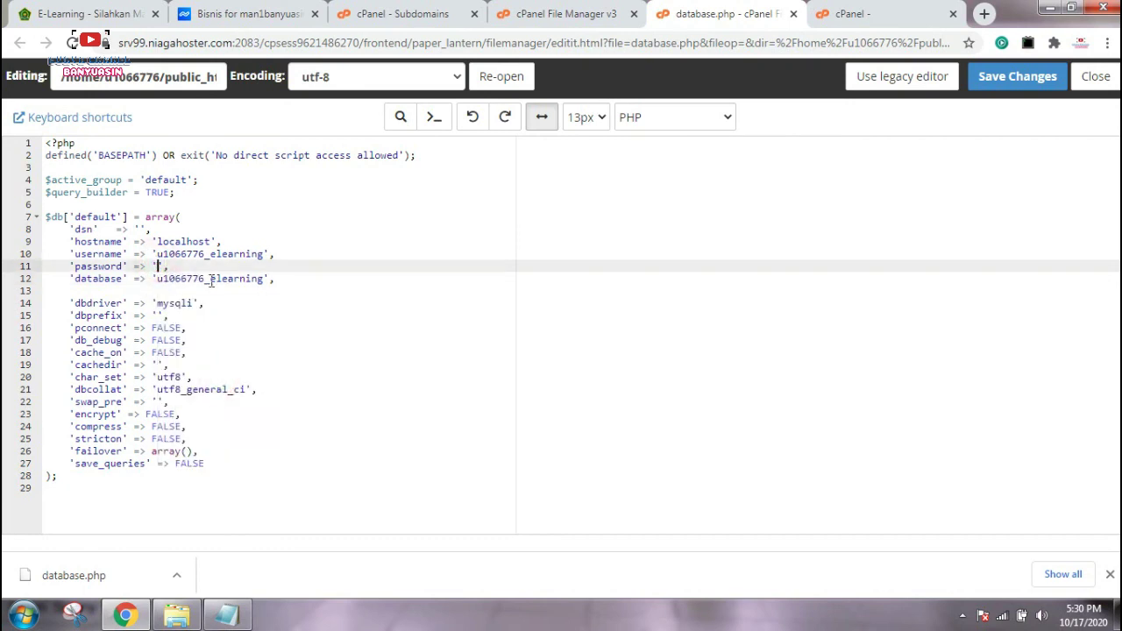
pyautogui.click(228, 613)
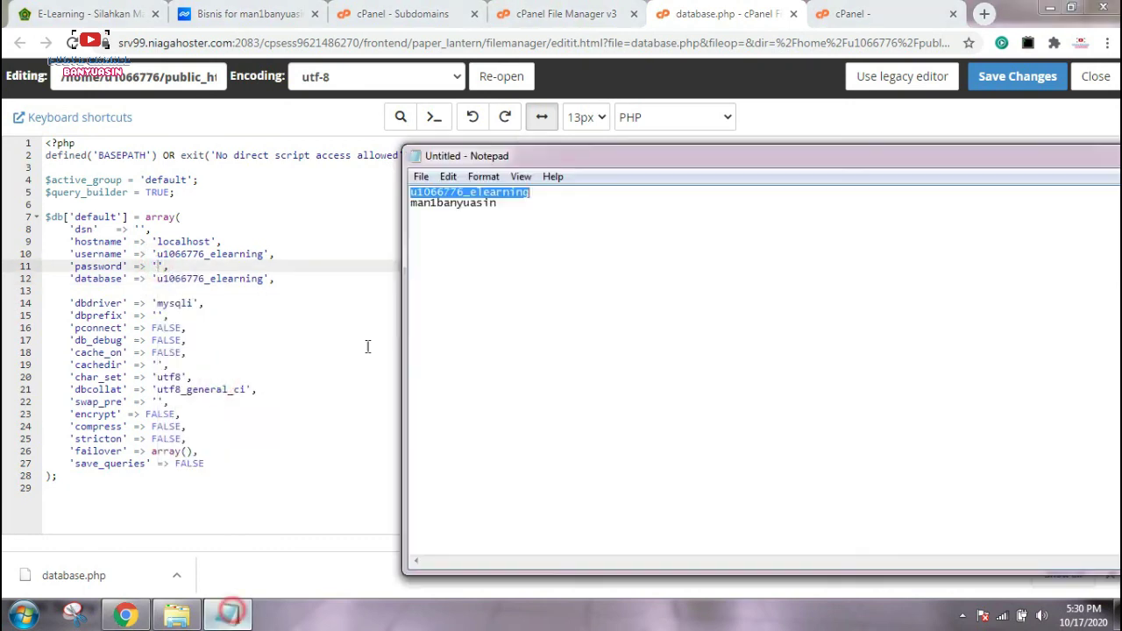
pyautogui.doubleClick(491, 203)
pyautogui.rightClick(414, 203)
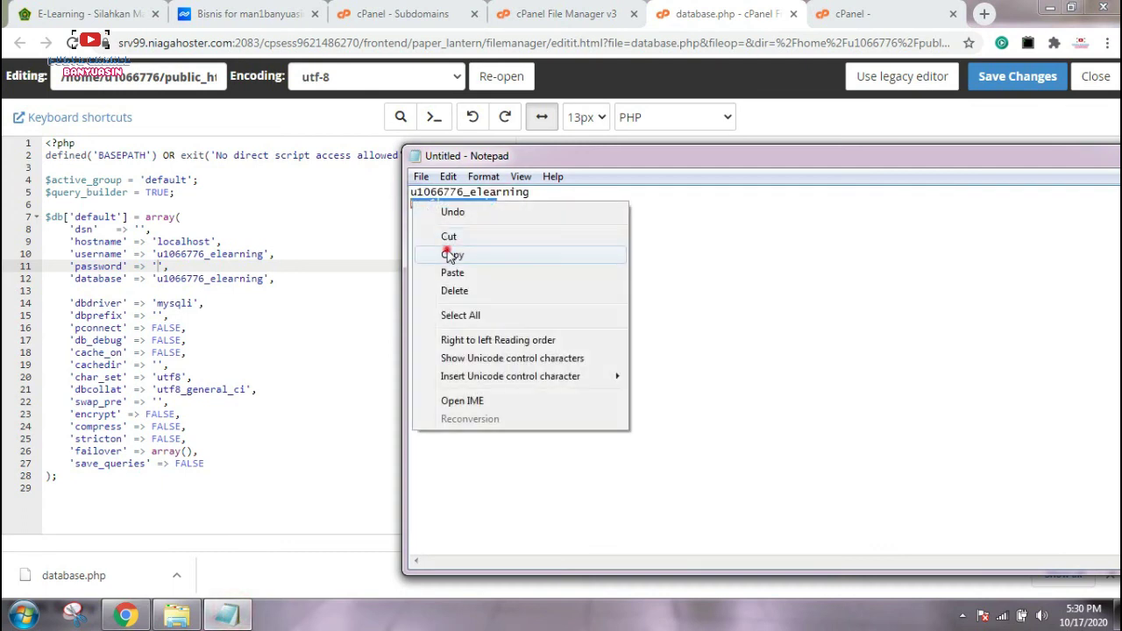
pyautogui.click(450, 254)
pyautogui.click(166, 266)
pyautogui.rightClick(157, 267)
pyautogui.click(200, 385)
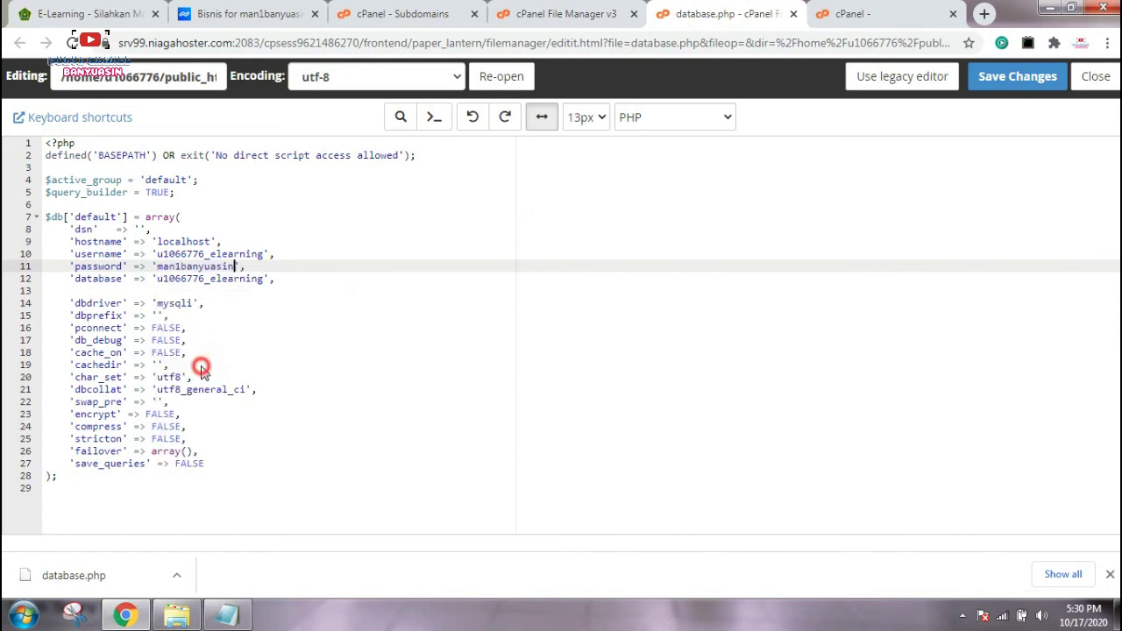
pyautogui.click(268, 277)
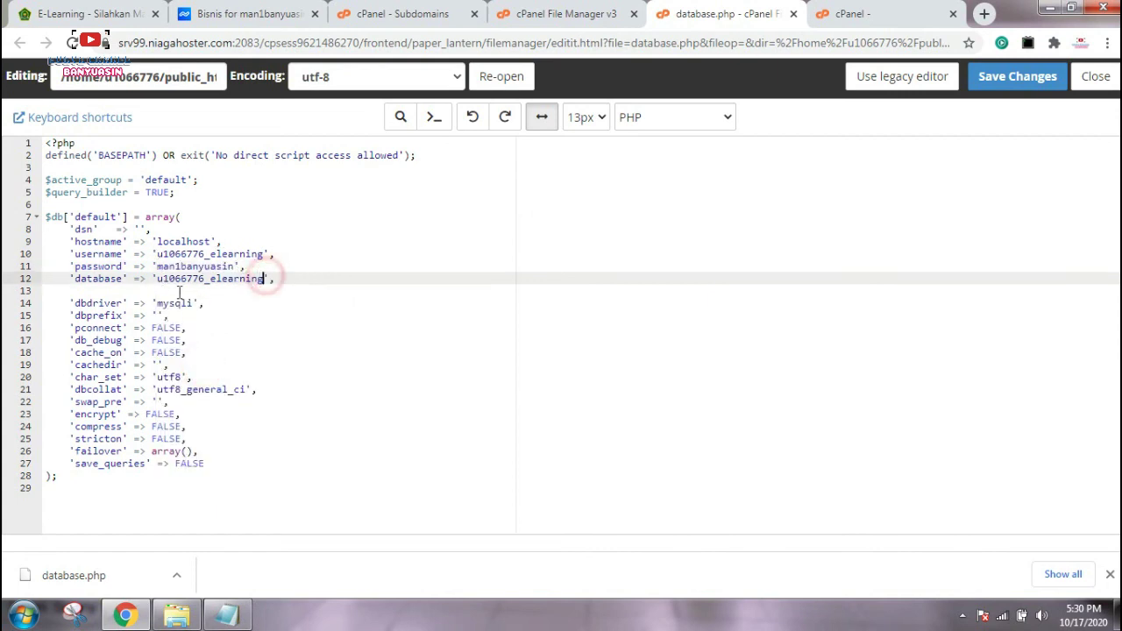
pyautogui.click(318, 279)
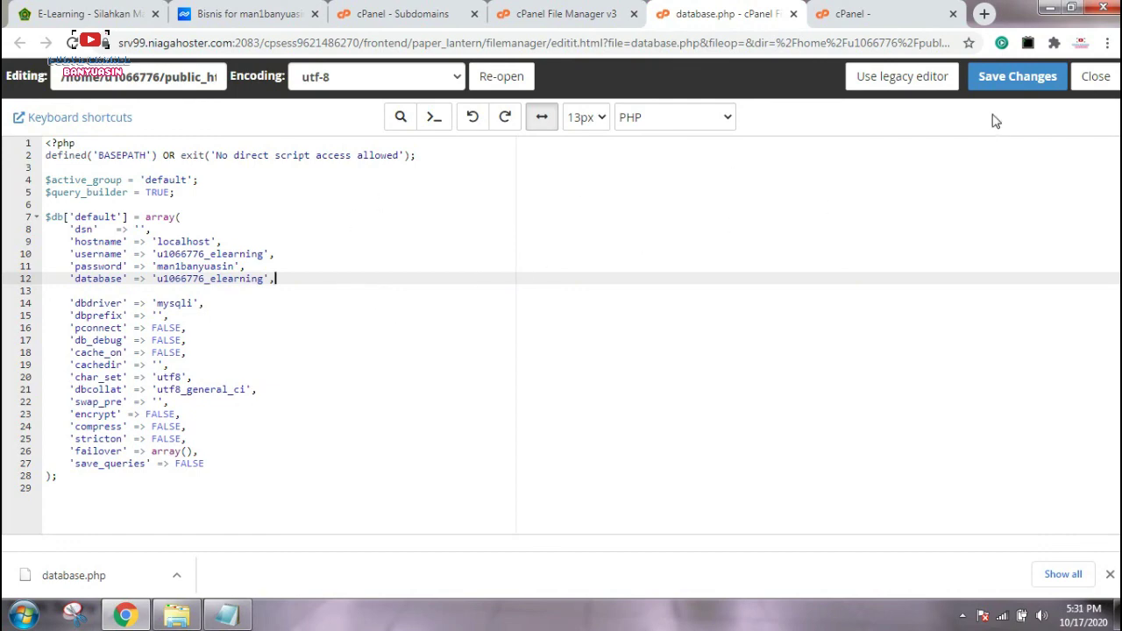
pyautogui.click(1003, 78)
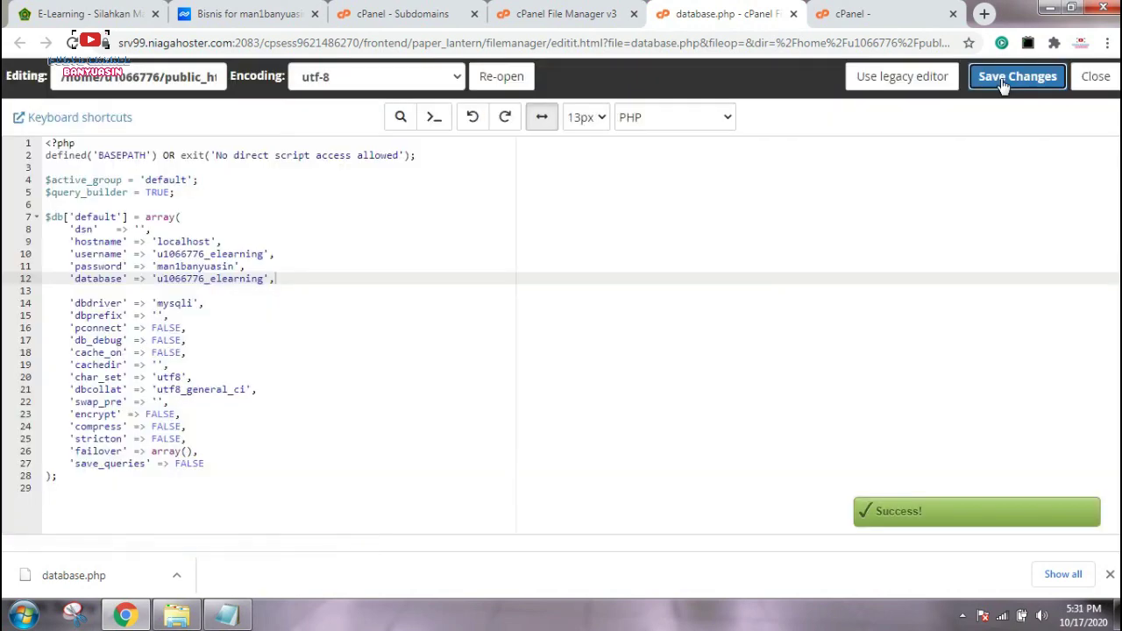
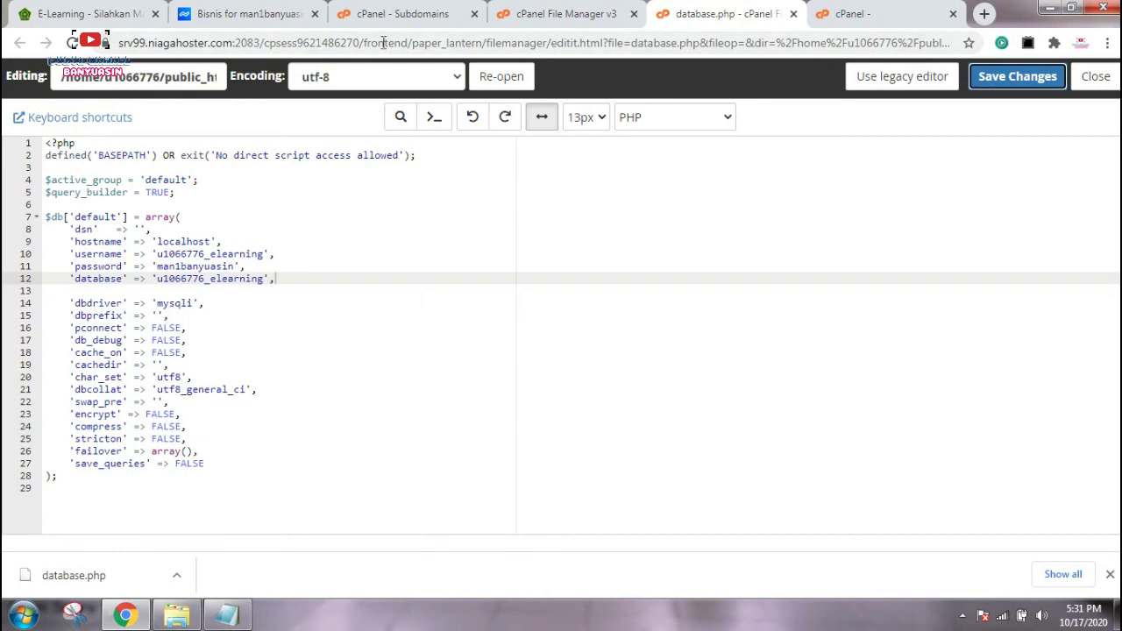
# Return to cPanel home and go to the Subdomains management page
pyautogui.click(407, 14)
pyautogui.click(21, 121)
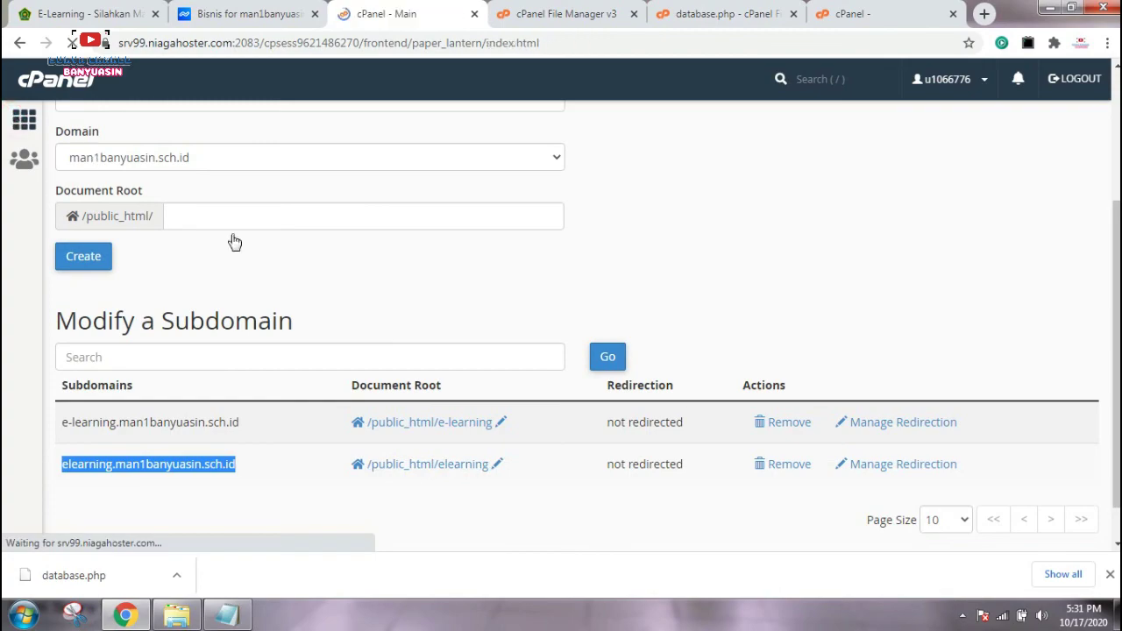
pyautogui.scroll(-12, 219, 365)
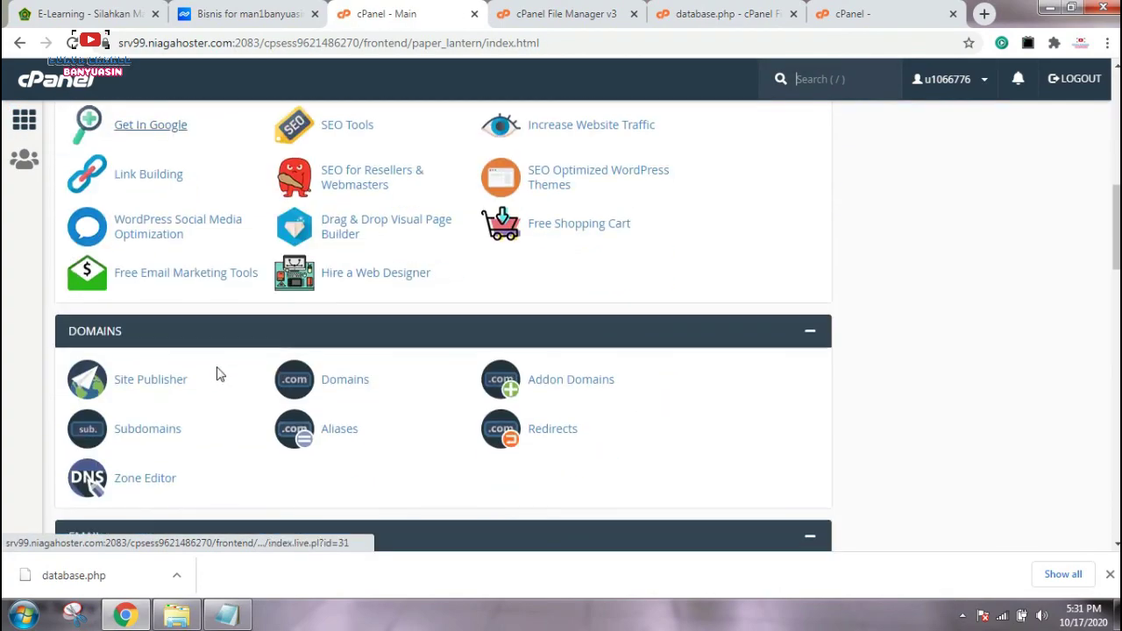
pyautogui.scroll(-4, 220, 394)
pyautogui.scroll(5, 180, 359)
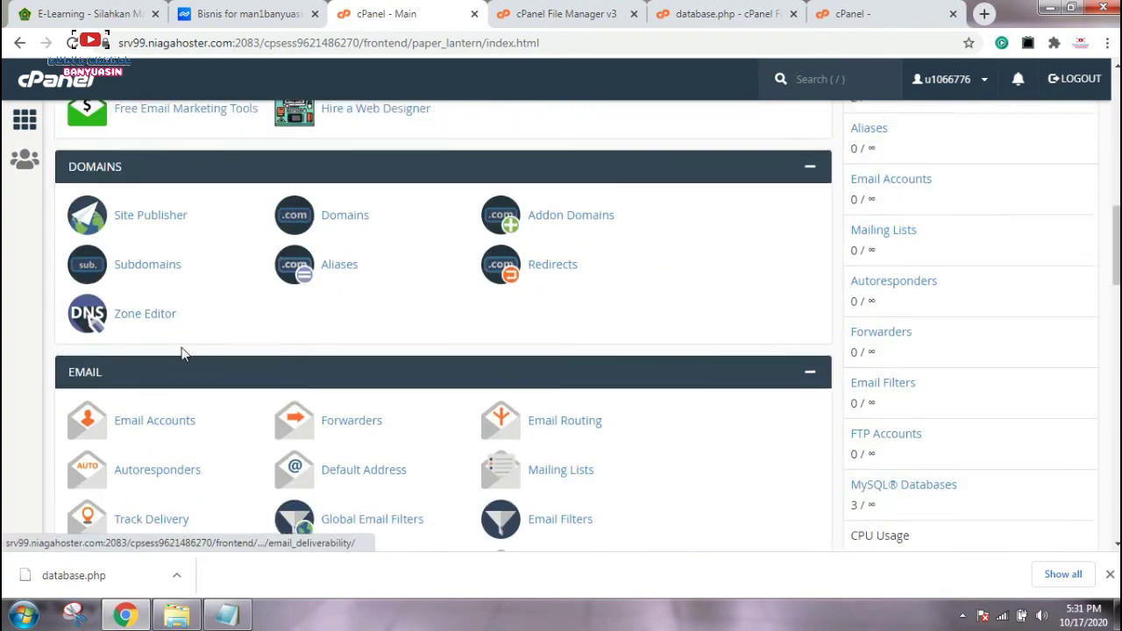
pyautogui.scroll(-2, 187, 322)
pyautogui.click(157, 431)
# Copy the elearning.man1banyuasin.sch.id subdomain address from the list
pyautogui.scroll(-3, 280, 429)
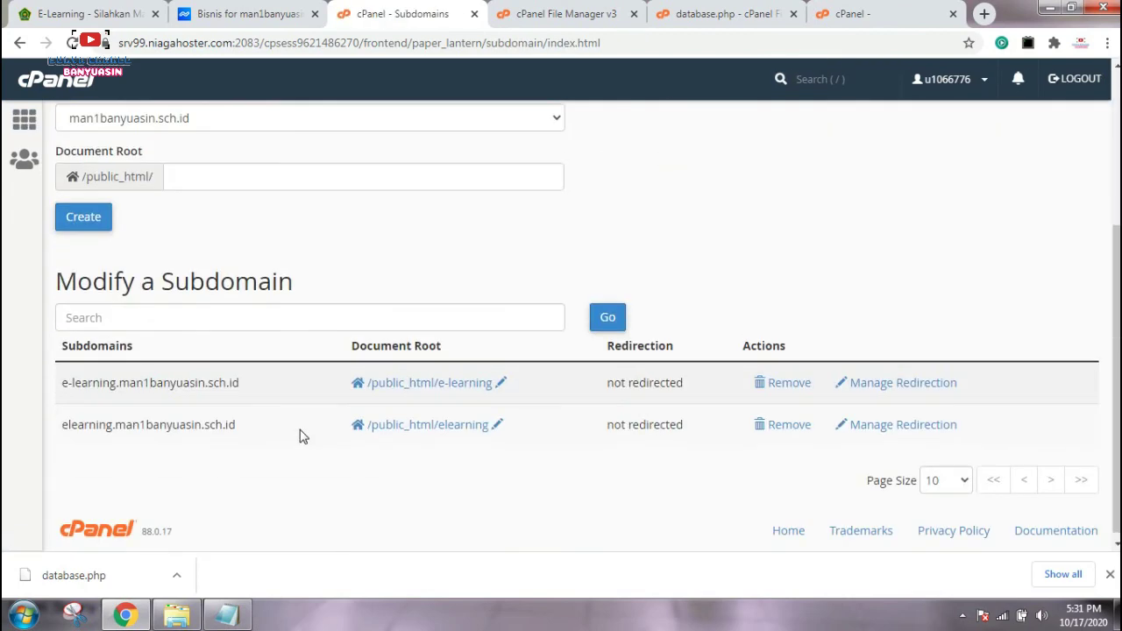
pyautogui.moveTo(60, 425); pyautogui.dragTo(233, 425)
pyautogui.rightClick(236, 425)
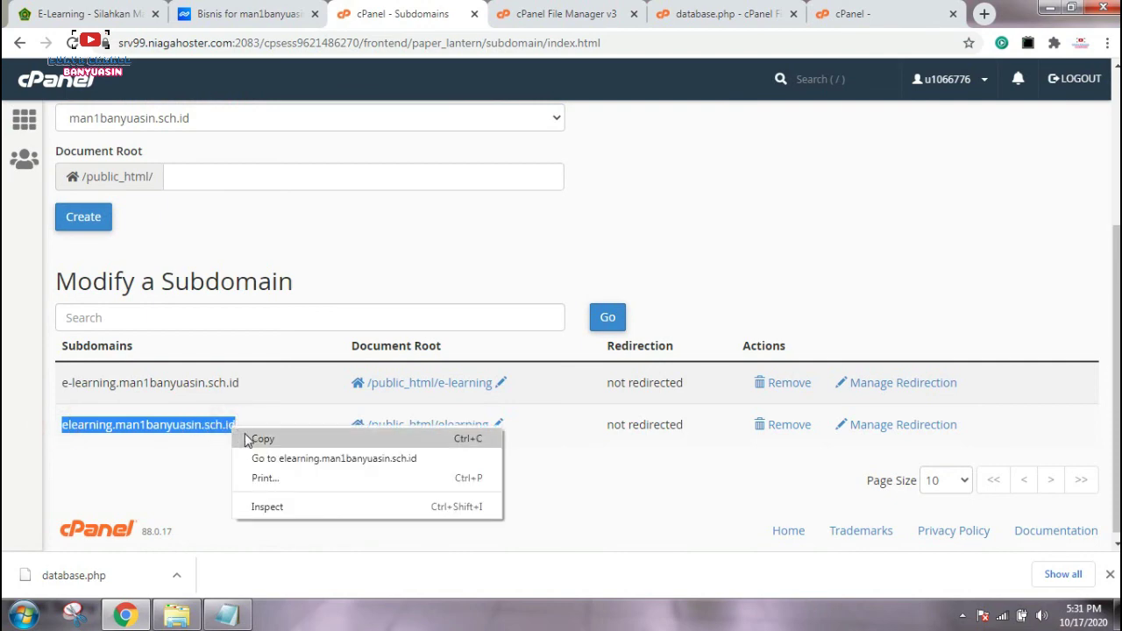
pyautogui.click(257, 436)
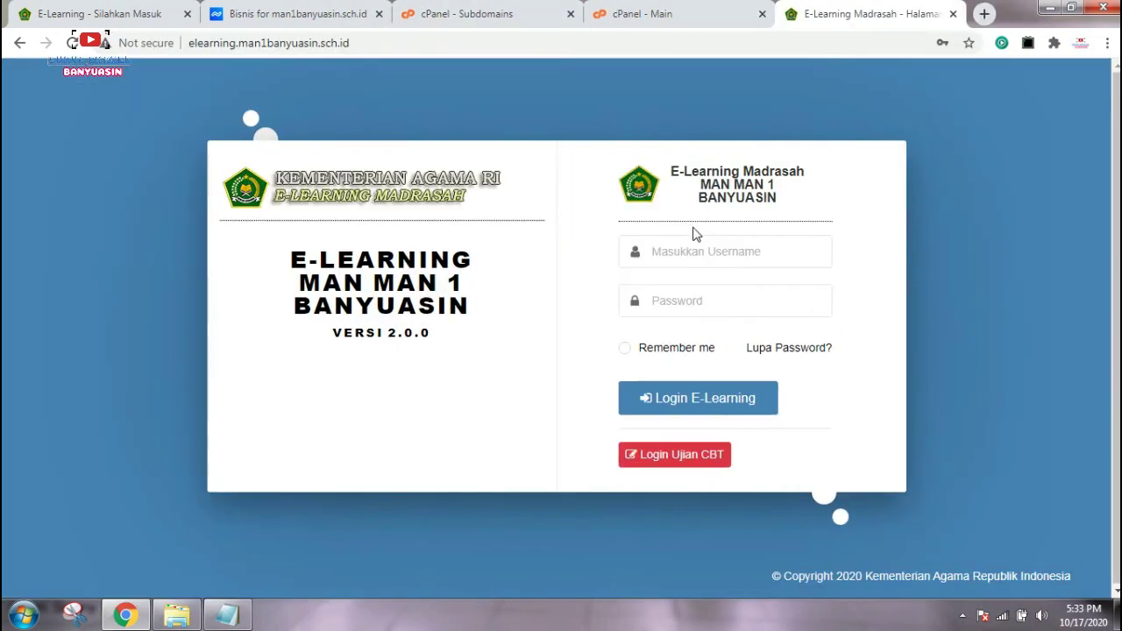
# Close the leftover cPanel tab and log in to E-Learning Madrasah with the saved operator login
pyautogui.click(696, 252)
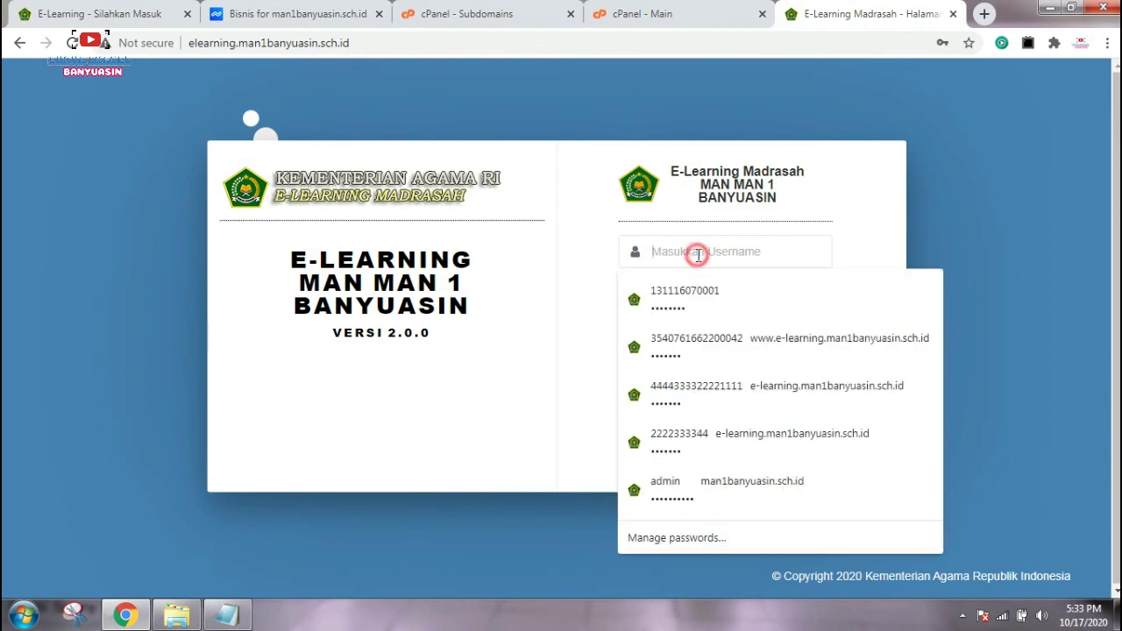
pyautogui.click(839, 172)
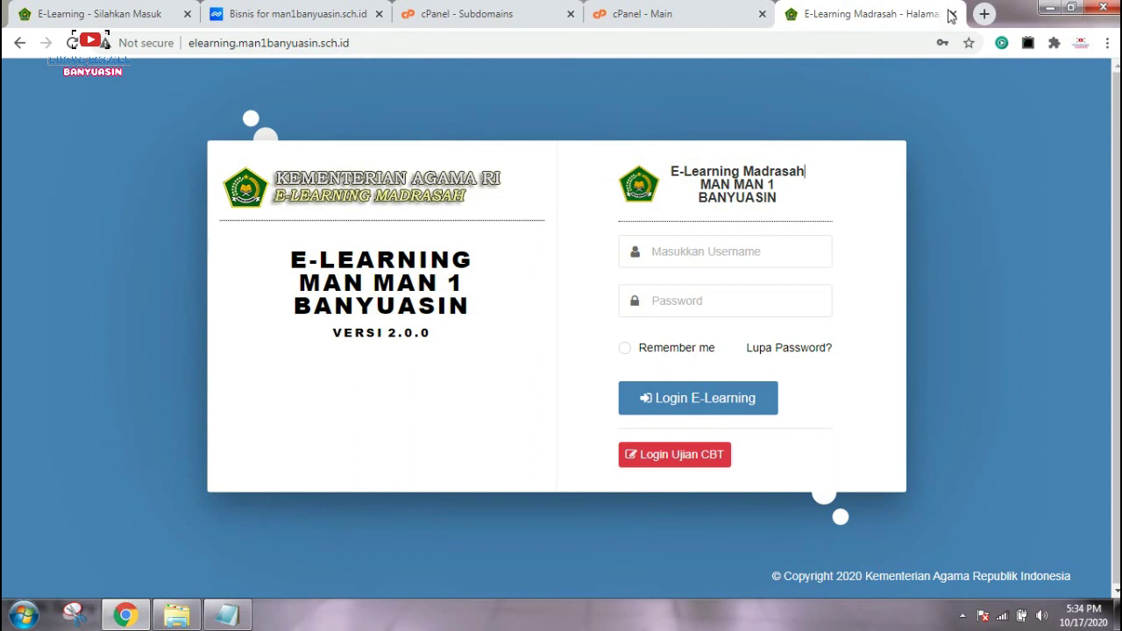
pyautogui.click(761, 14)
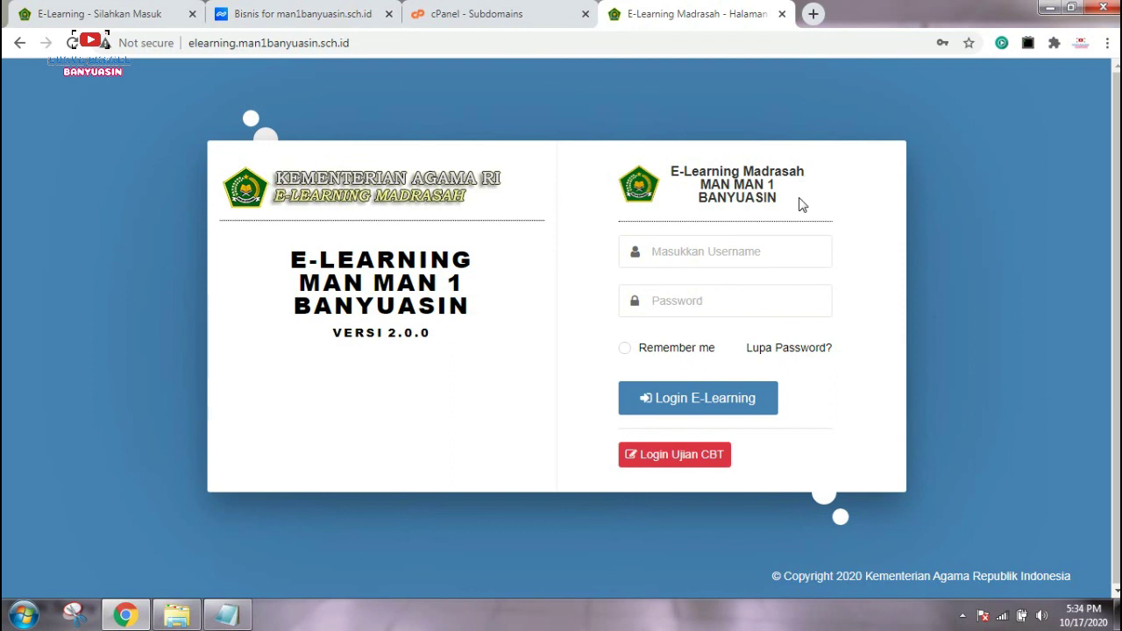
pyautogui.click(744, 249)
pyautogui.click(748, 307)
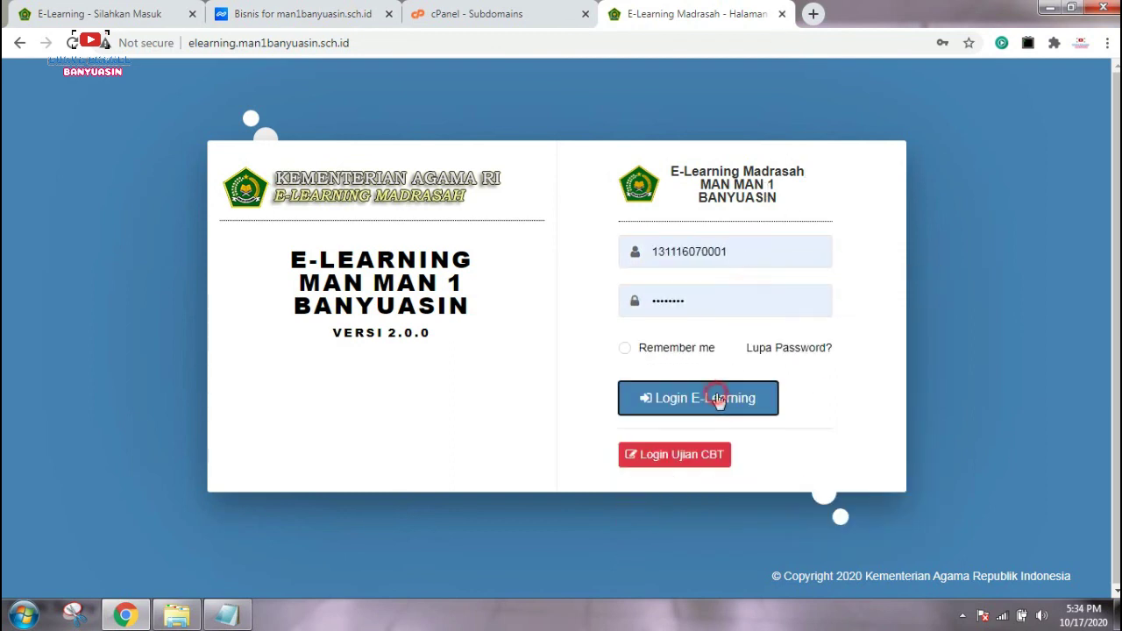
pyautogui.click(711, 386)
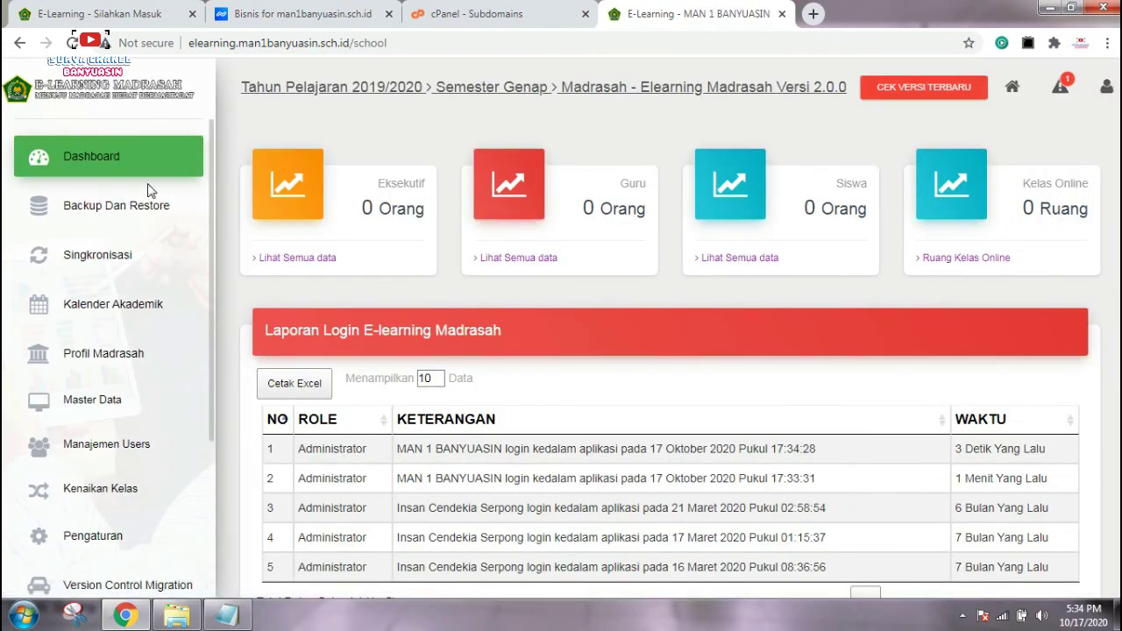
# Check the Dashboard, Backup Dan Restore, Singkronisasi, Kalender Akademik, Profil Madrasah and Master Data pages
pyautogui.scroll(-3, 106, 324)
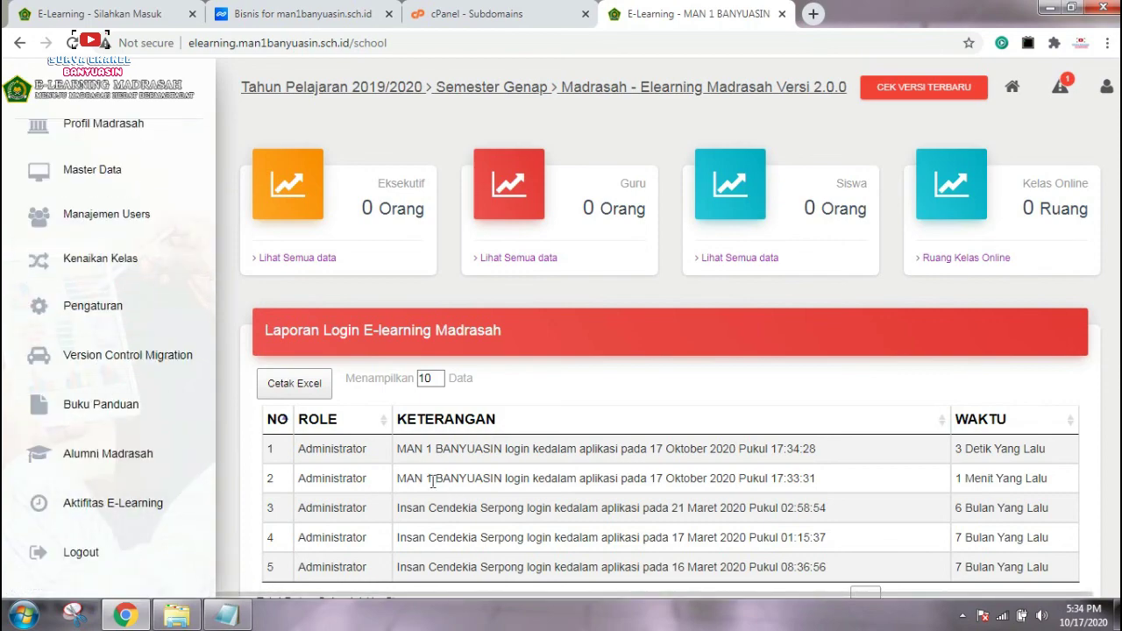
pyautogui.scroll(4, 132, 333)
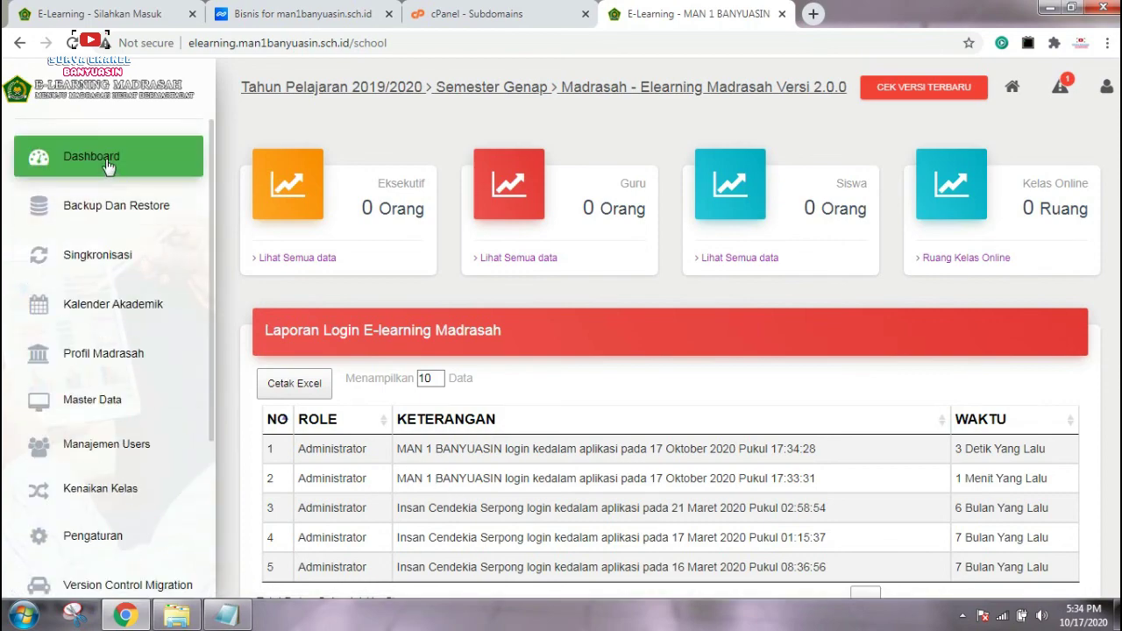
pyautogui.click(103, 156)
pyautogui.click(105, 205)
pyautogui.click(112, 254)
pyautogui.click(111, 306)
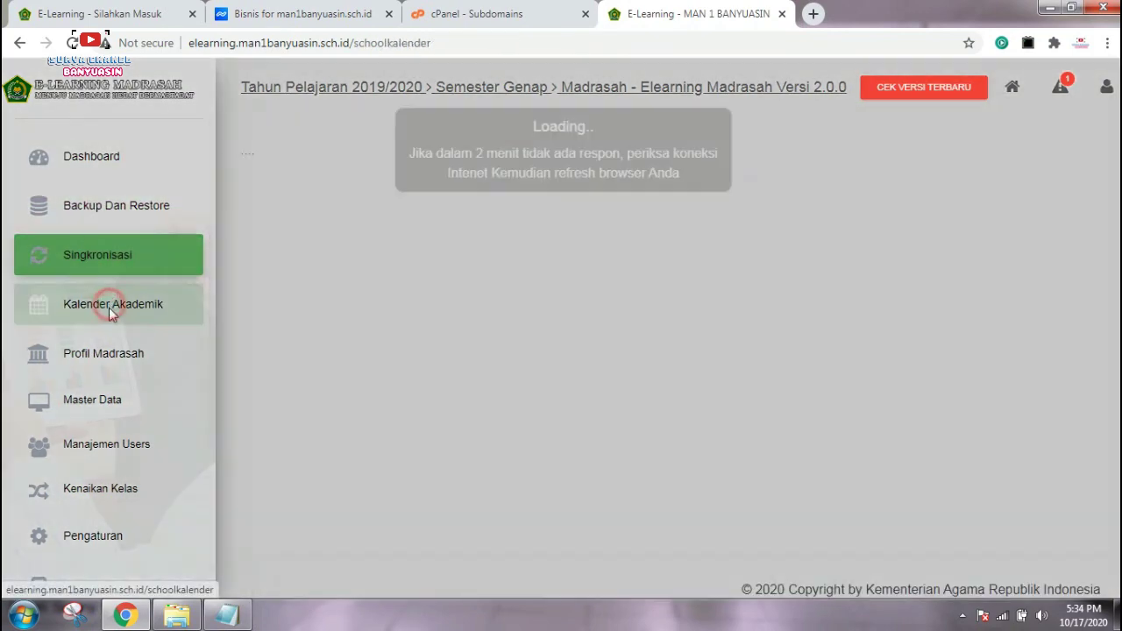
pyautogui.click(101, 358)
pyautogui.click(96, 396)
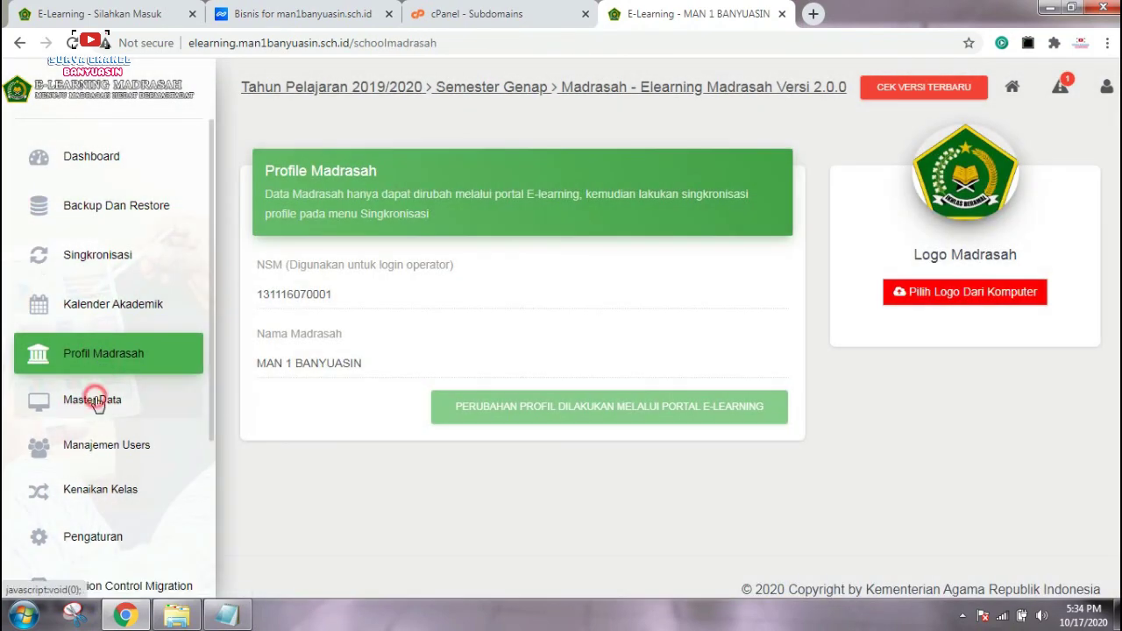
# Check Kenaikan Kelas, Pengaturan and Buku Panduan, cancelling the guide PDF download
pyautogui.scroll(-3, 99, 484)
pyautogui.click(96, 325)
pyautogui.scroll(-2, 93, 418)
pyautogui.scroll(-1, 544, 263)
pyautogui.scroll(2, 105, 473)
pyautogui.scroll(-2, 114, 482)
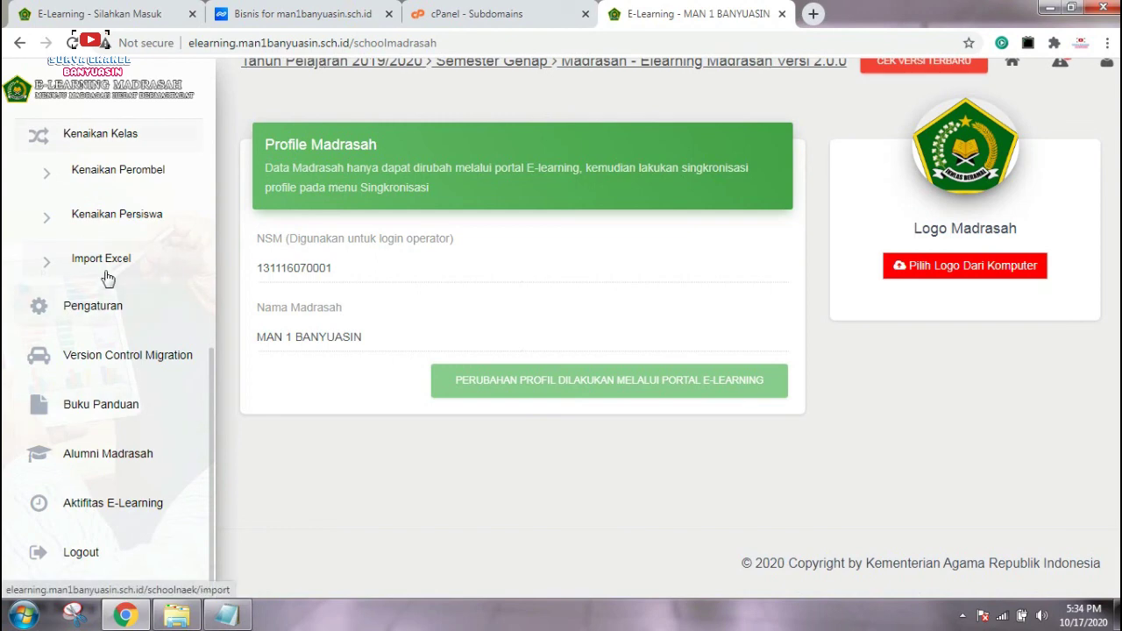
pyautogui.click(100, 303)
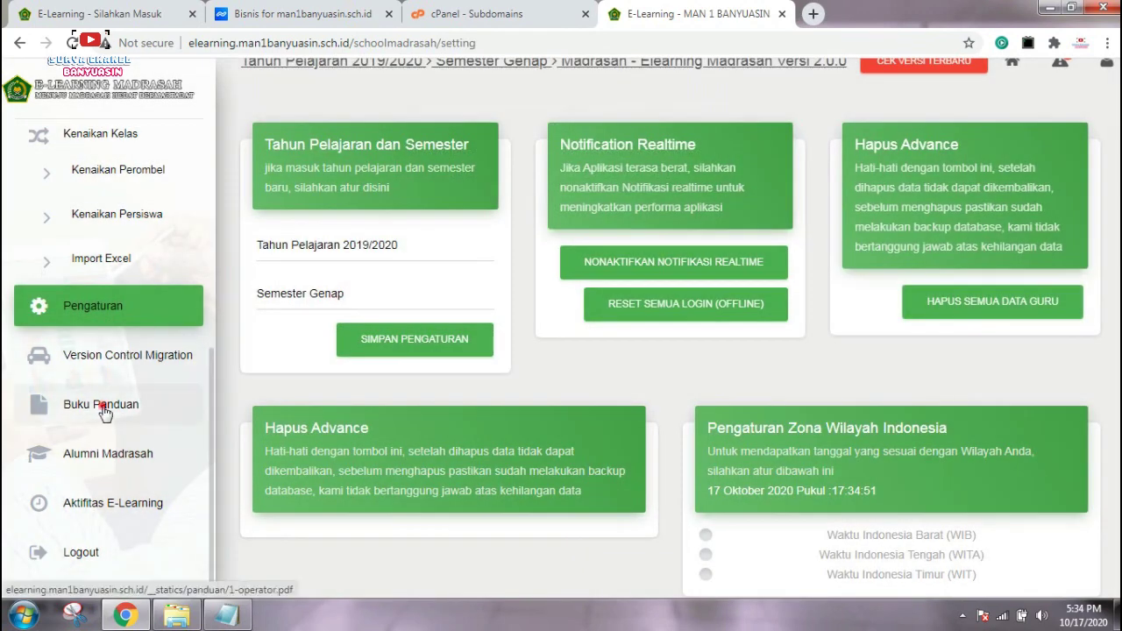
pyautogui.click(101, 404)
pyautogui.click(689, 362)
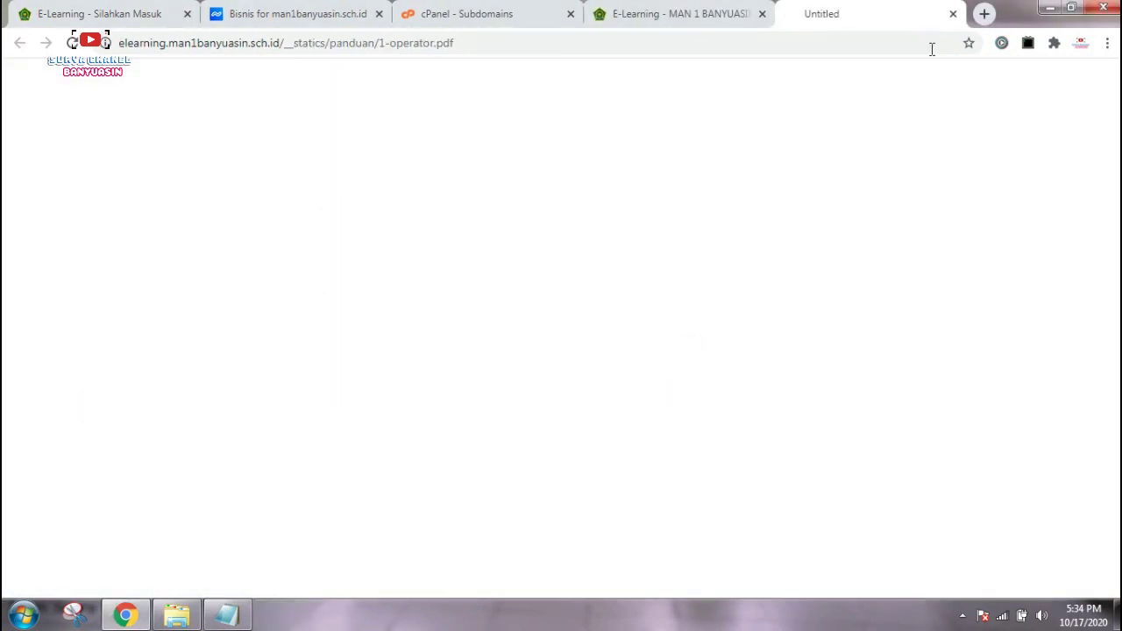
pyautogui.click(956, 15)
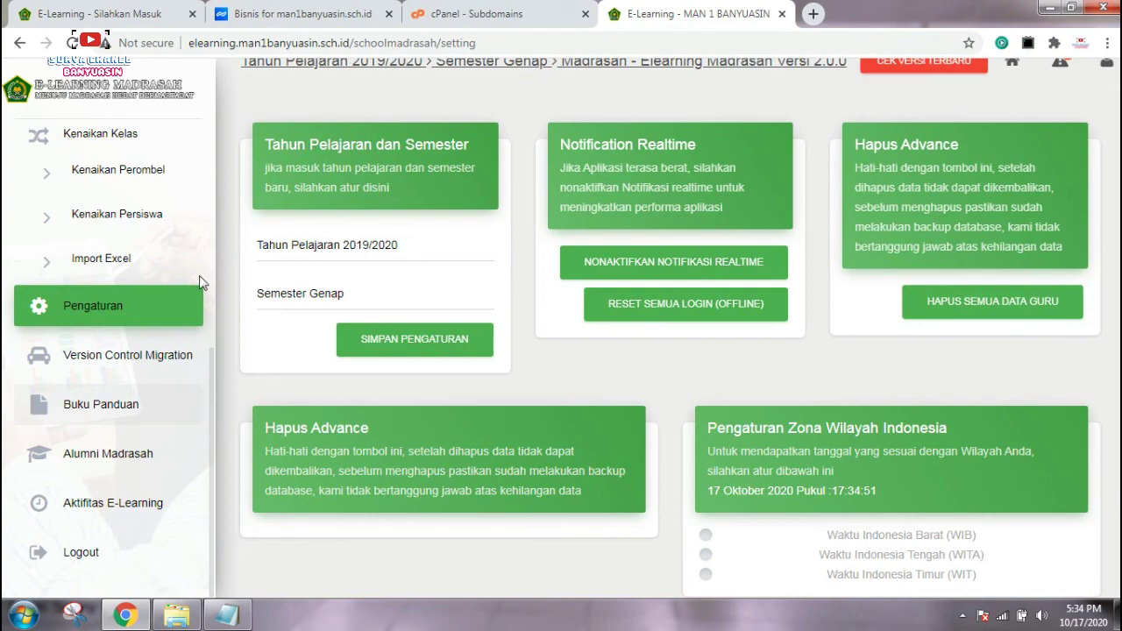
# Check the Version Control Migration and Aktifitas E-Learning pages, then return to Dashboard
pyautogui.click(117, 355)
pyautogui.scroll(-1, 438, 420)
pyautogui.scroll(-2, 419, 431)
pyautogui.click(113, 505)
pyautogui.scroll(3, 596, 187)
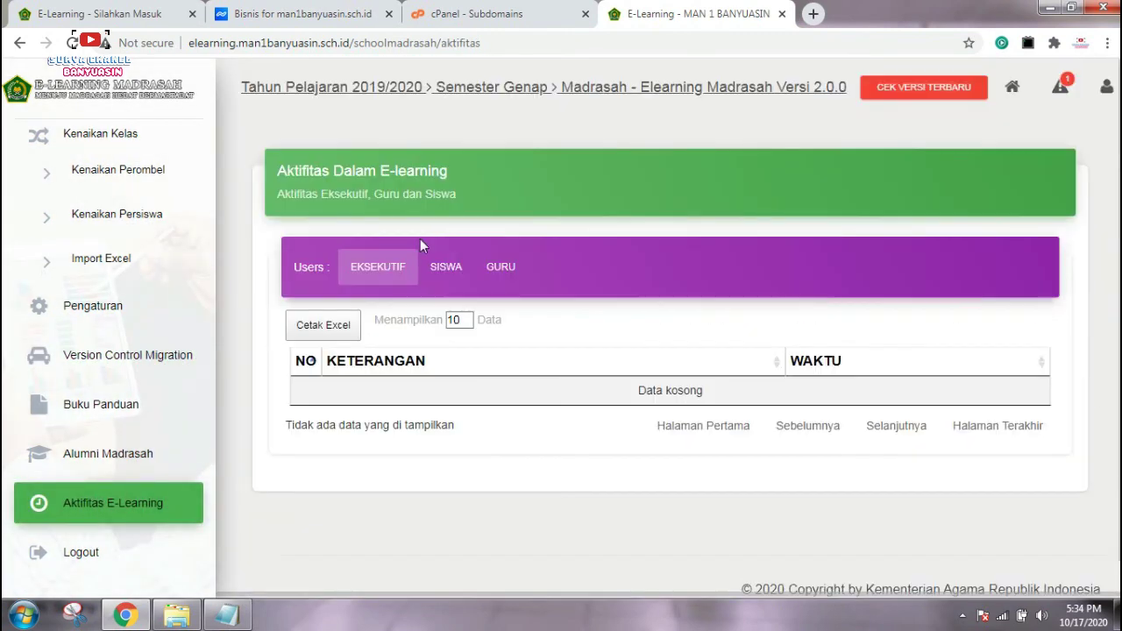
pyautogui.scroll(-1, 250, 230)
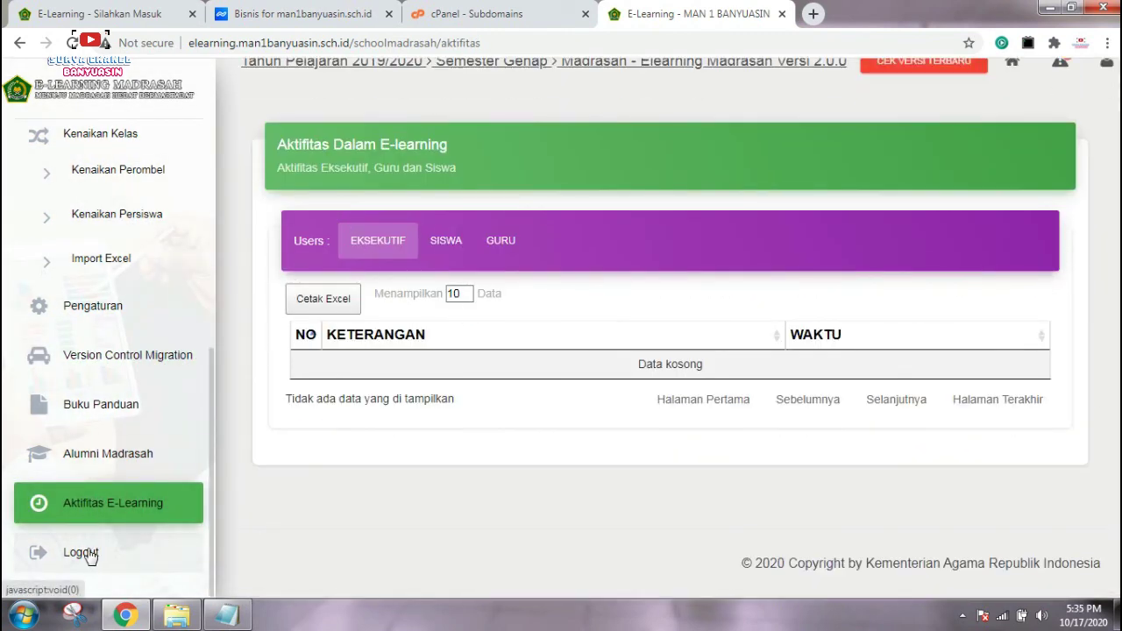
pyautogui.scroll(4, 114, 241)
pyautogui.scroll(1, 115, 242)
pyautogui.click(93, 134)
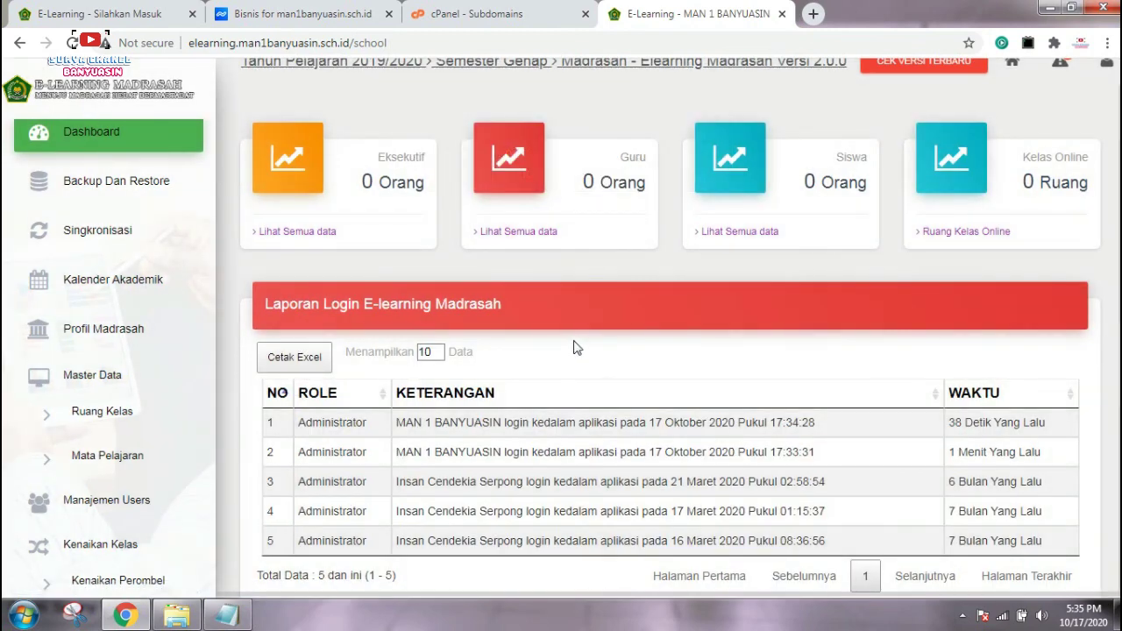
# Log out of E-Learning Madrasah and confirm with OK
pyautogui.scroll(1, 628, 270)
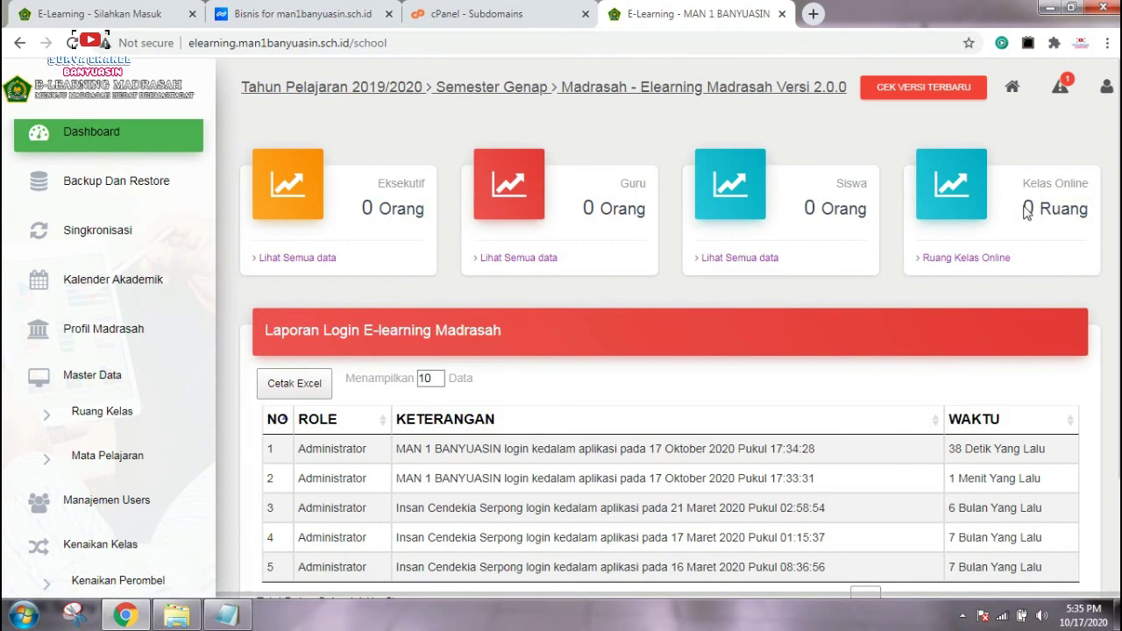
pyautogui.scroll(-2, 381, 434)
pyautogui.scroll(-5, 96, 525)
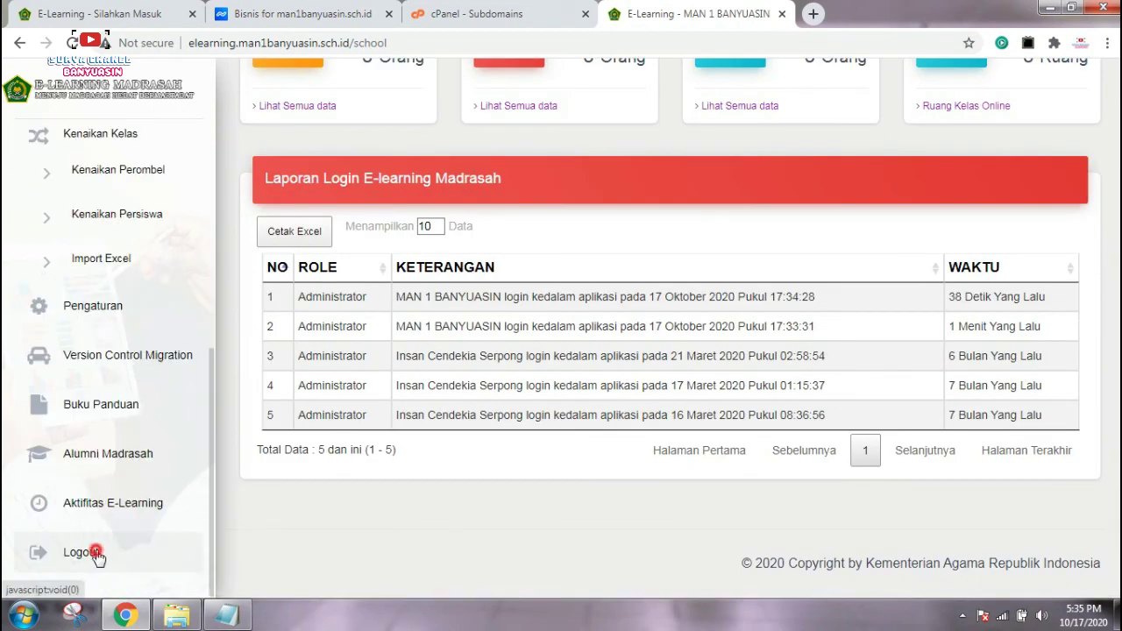
pyautogui.click(98, 552)
pyautogui.click(567, 247)
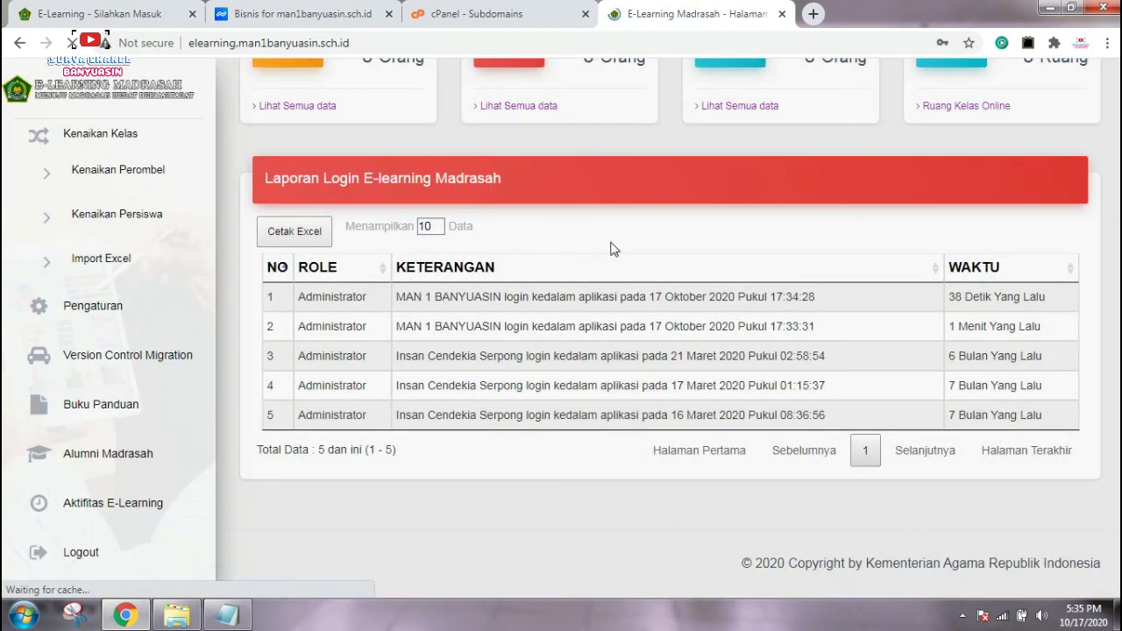